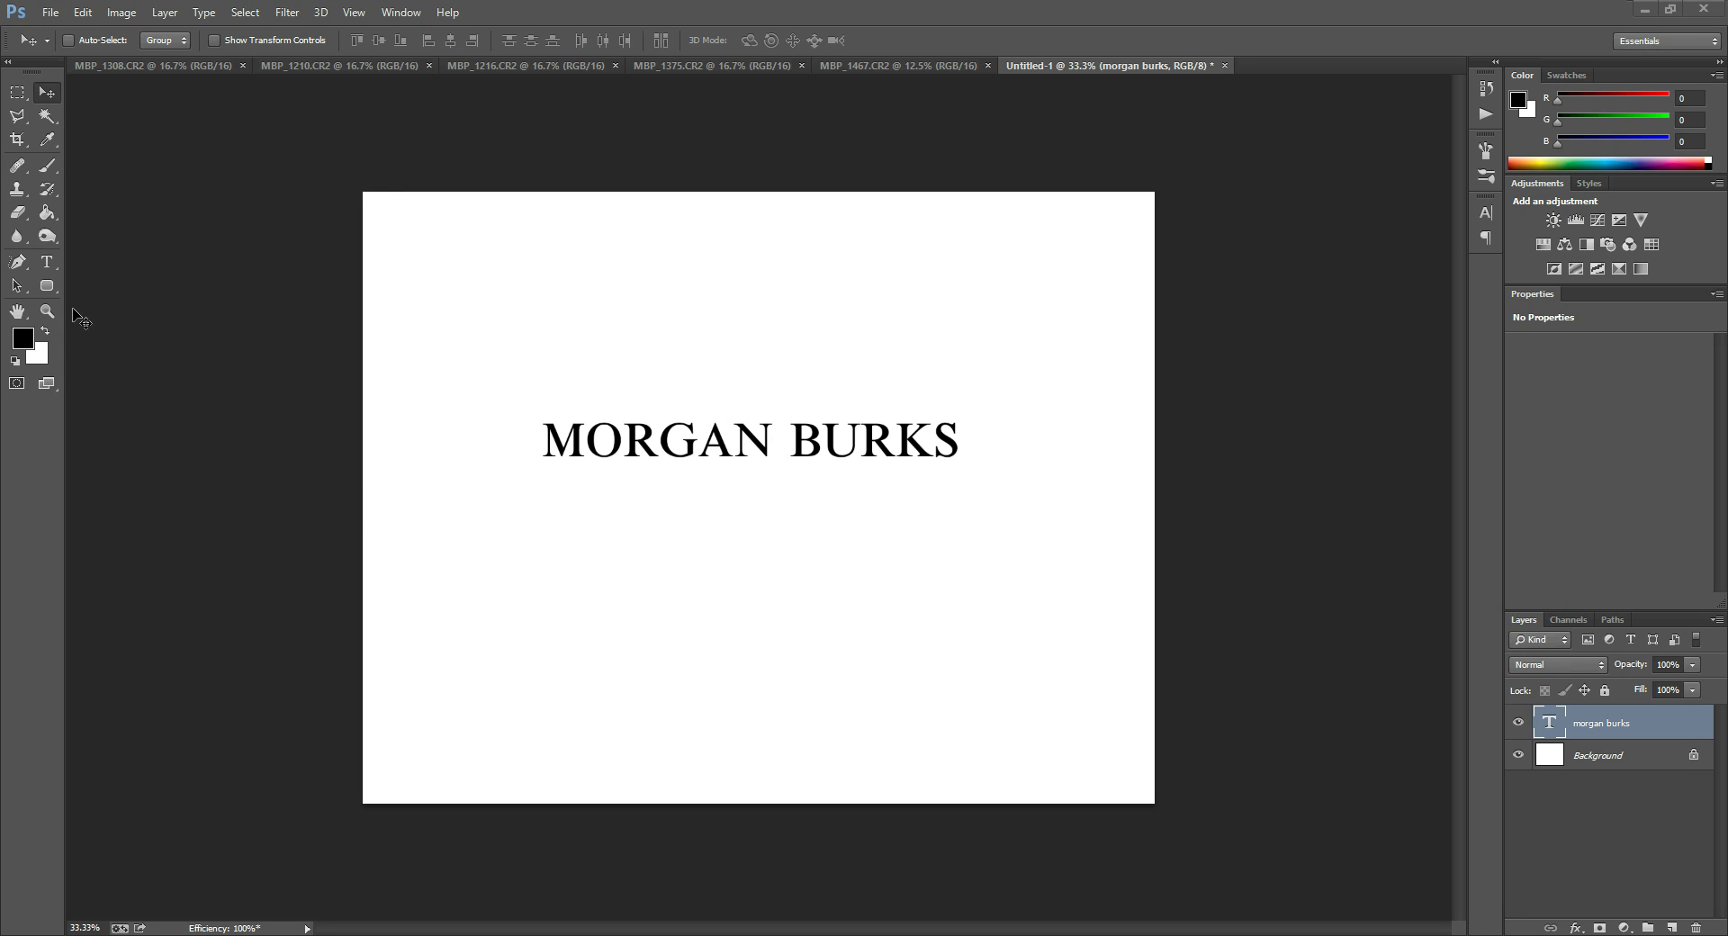
Select the Horizontal Type tool to work with the name's text.
{"action": "left_click", "coordinate": [47, 261]}
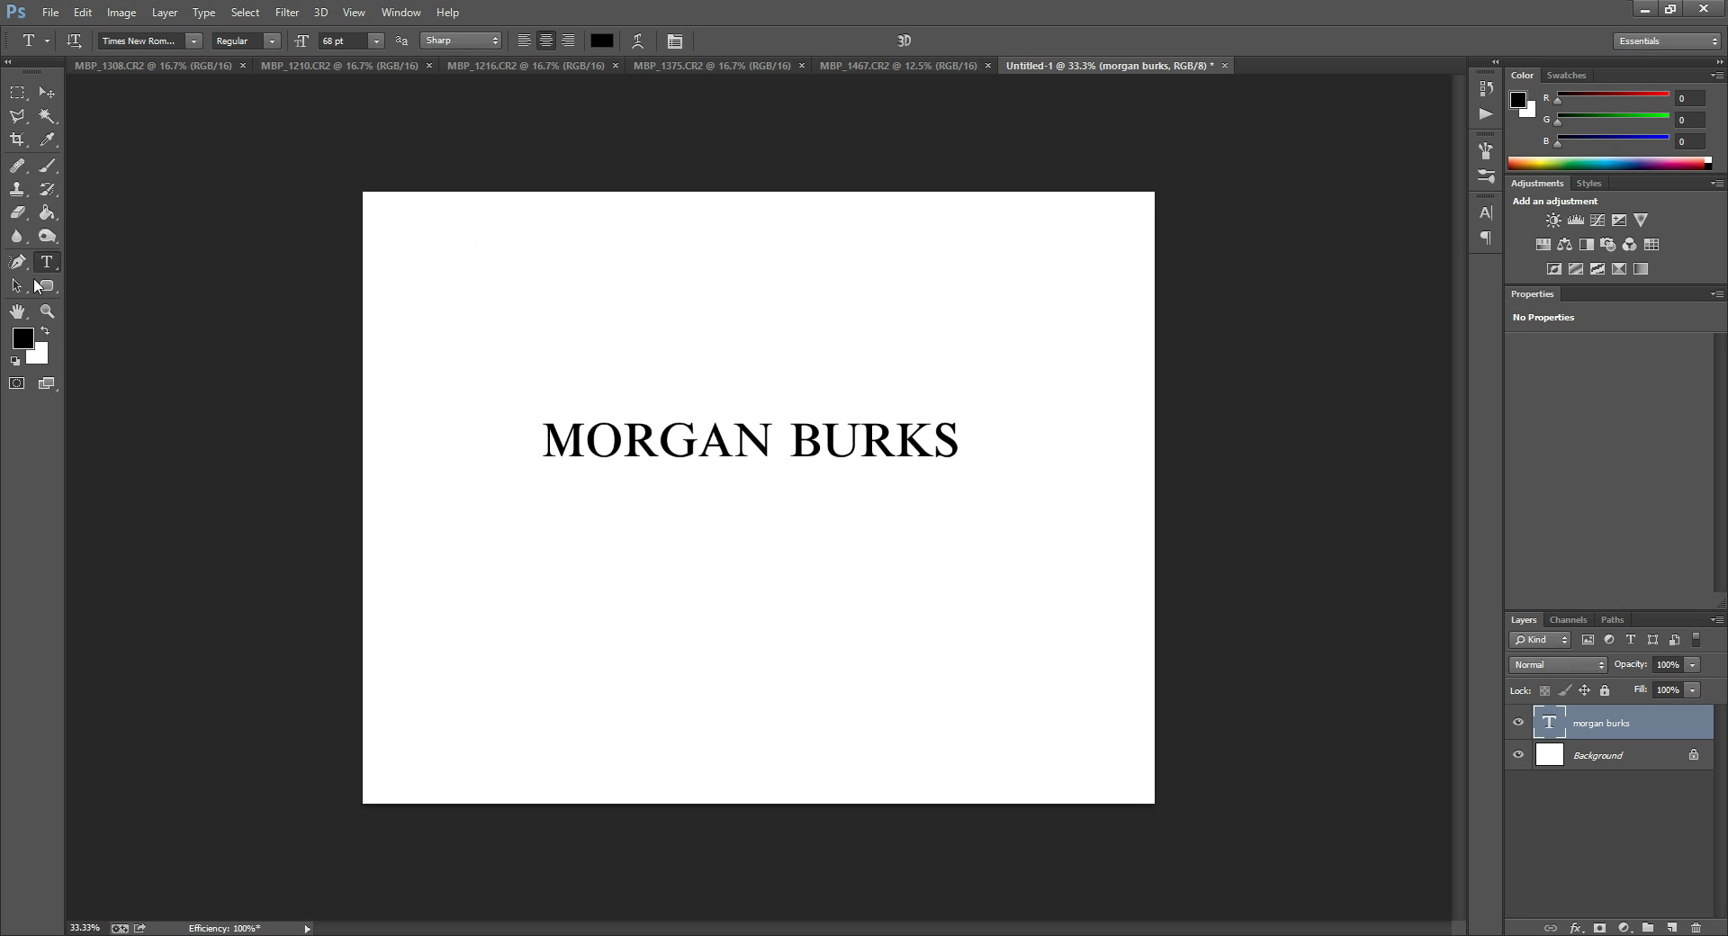
Open the Character panel, toggle the name from Small Caps to All Caps, then back to Small Caps.
{"action": "left_click", "coordinate": [675, 41]}
{"action": "left_click", "coordinate": [672, 49]}
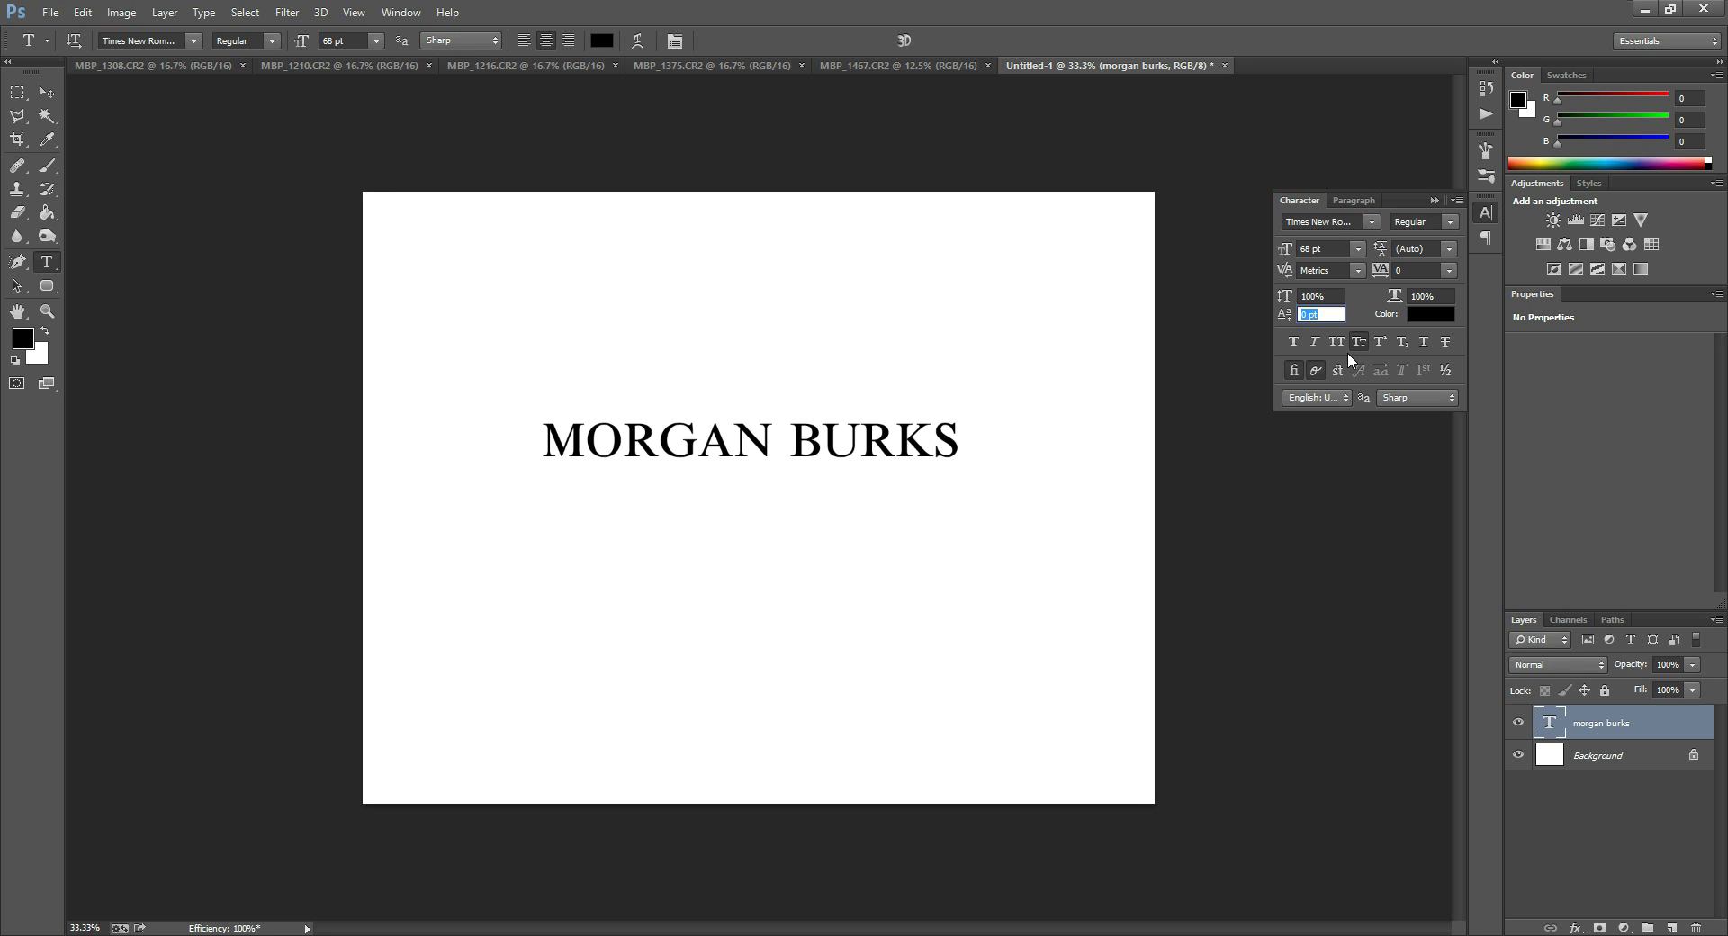
{"action": "left_click", "coordinate": [1357, 343]}
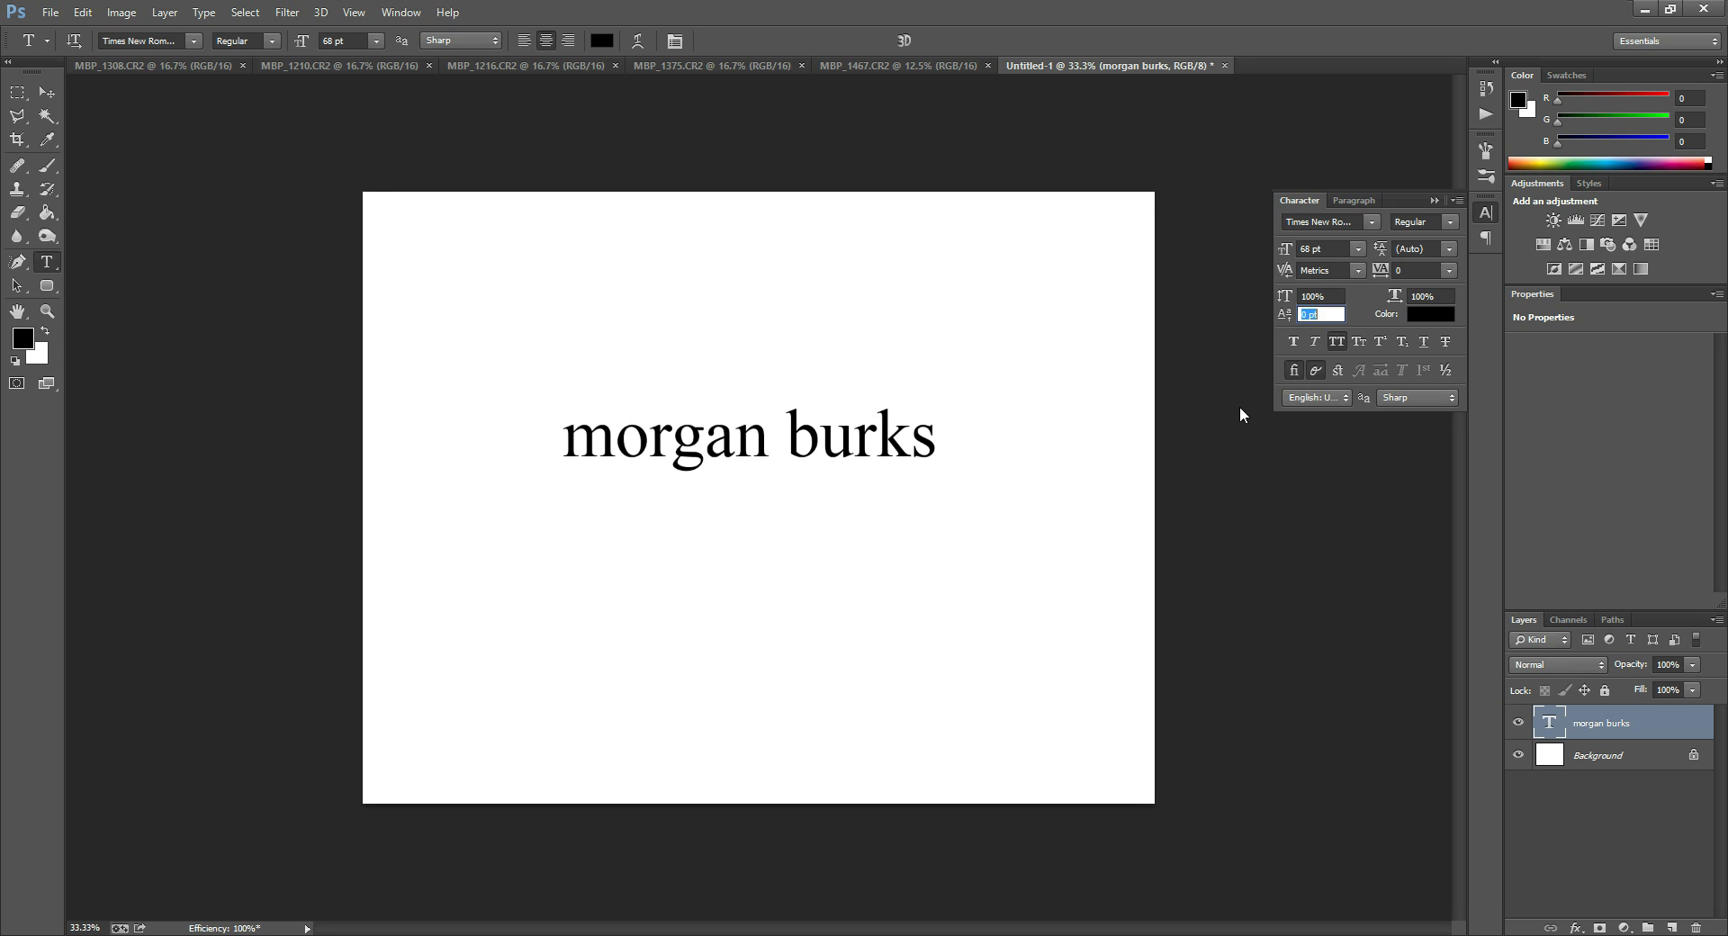
{"action": "left_click", "coordinate": [1338, 343]}
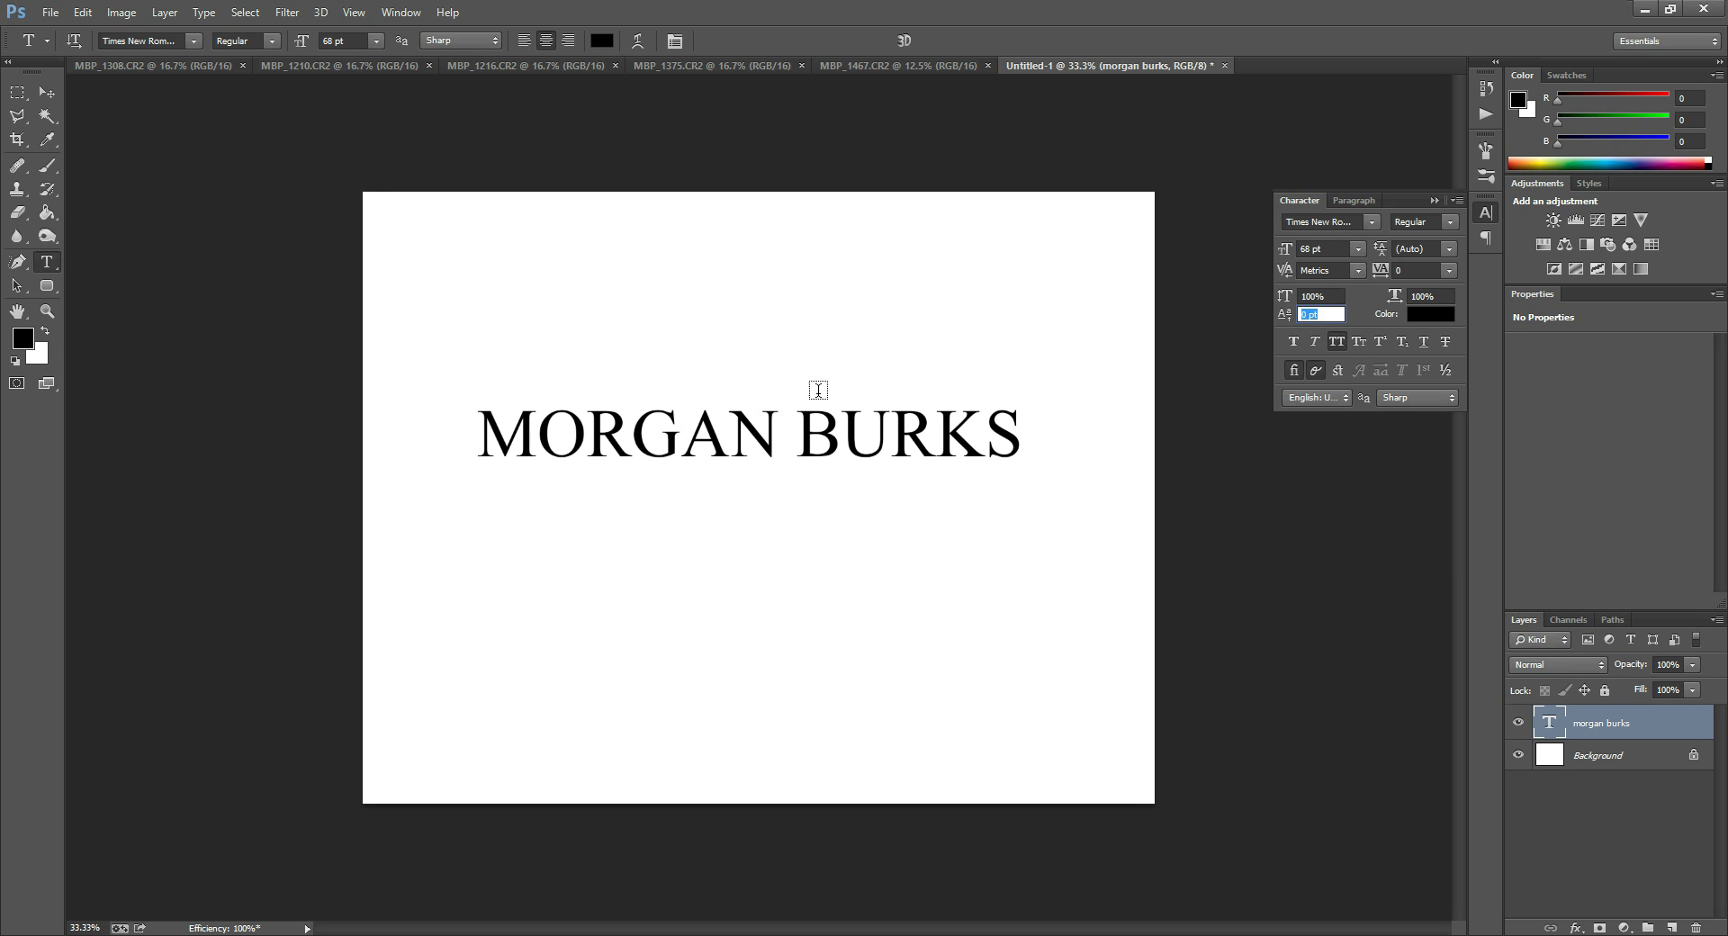
{"action": "left_click", "coordinate": [1355, 343]}
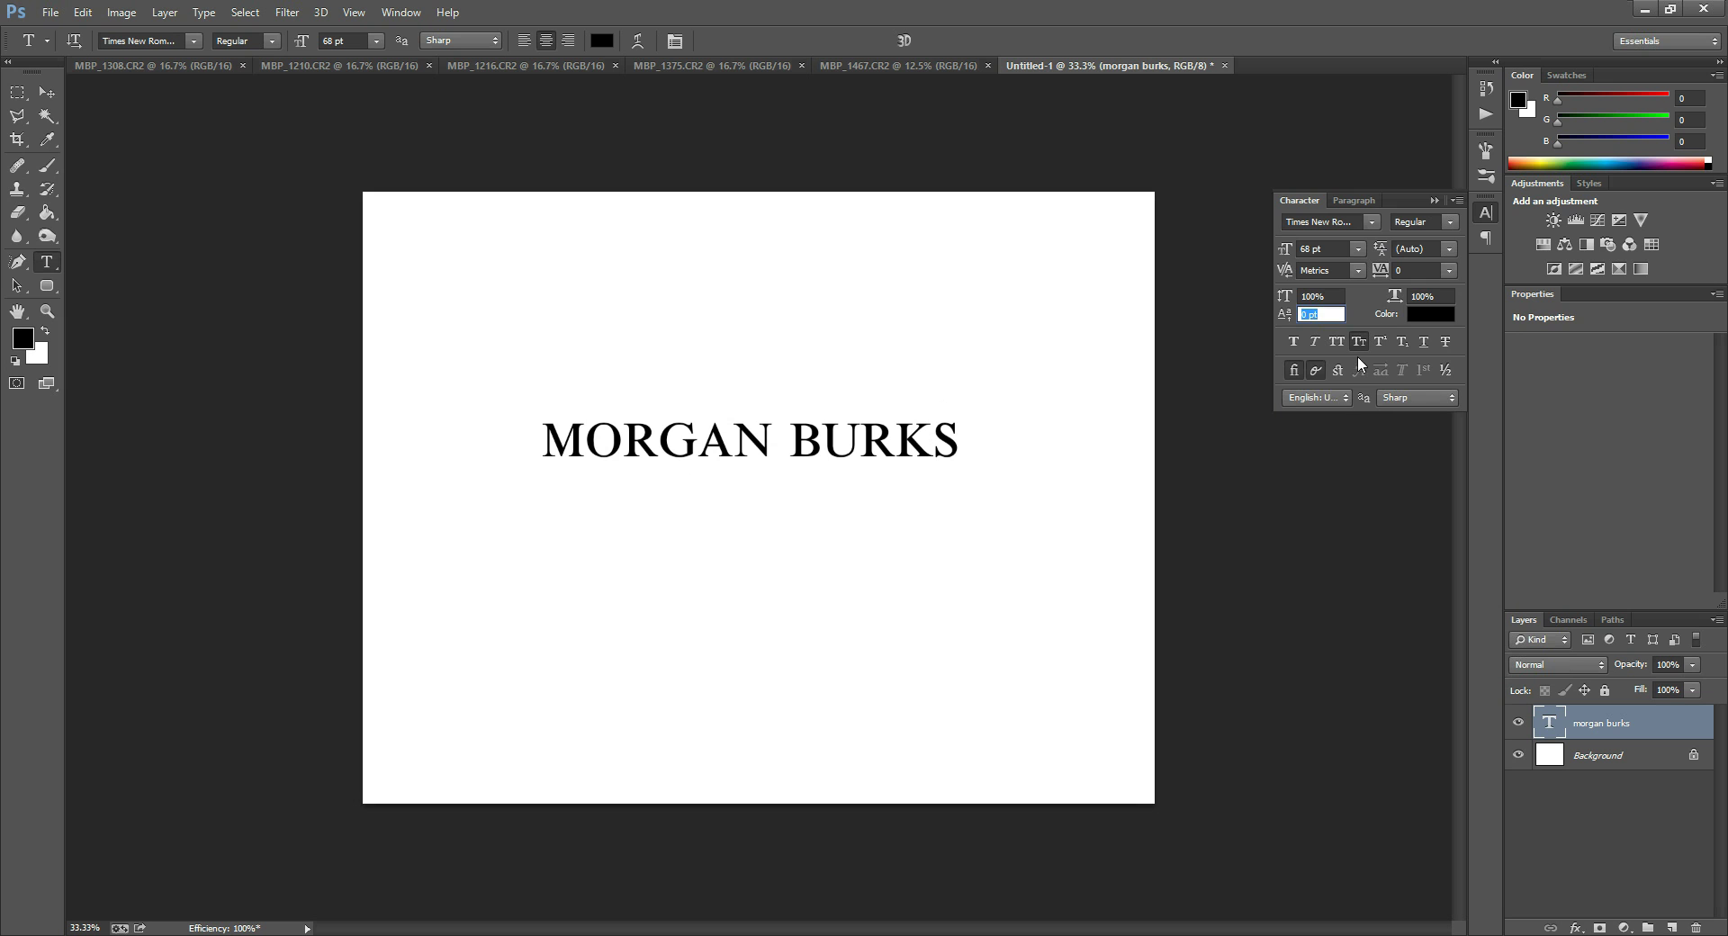
{"action": "left_click", "coordinate": [1421, 269]}
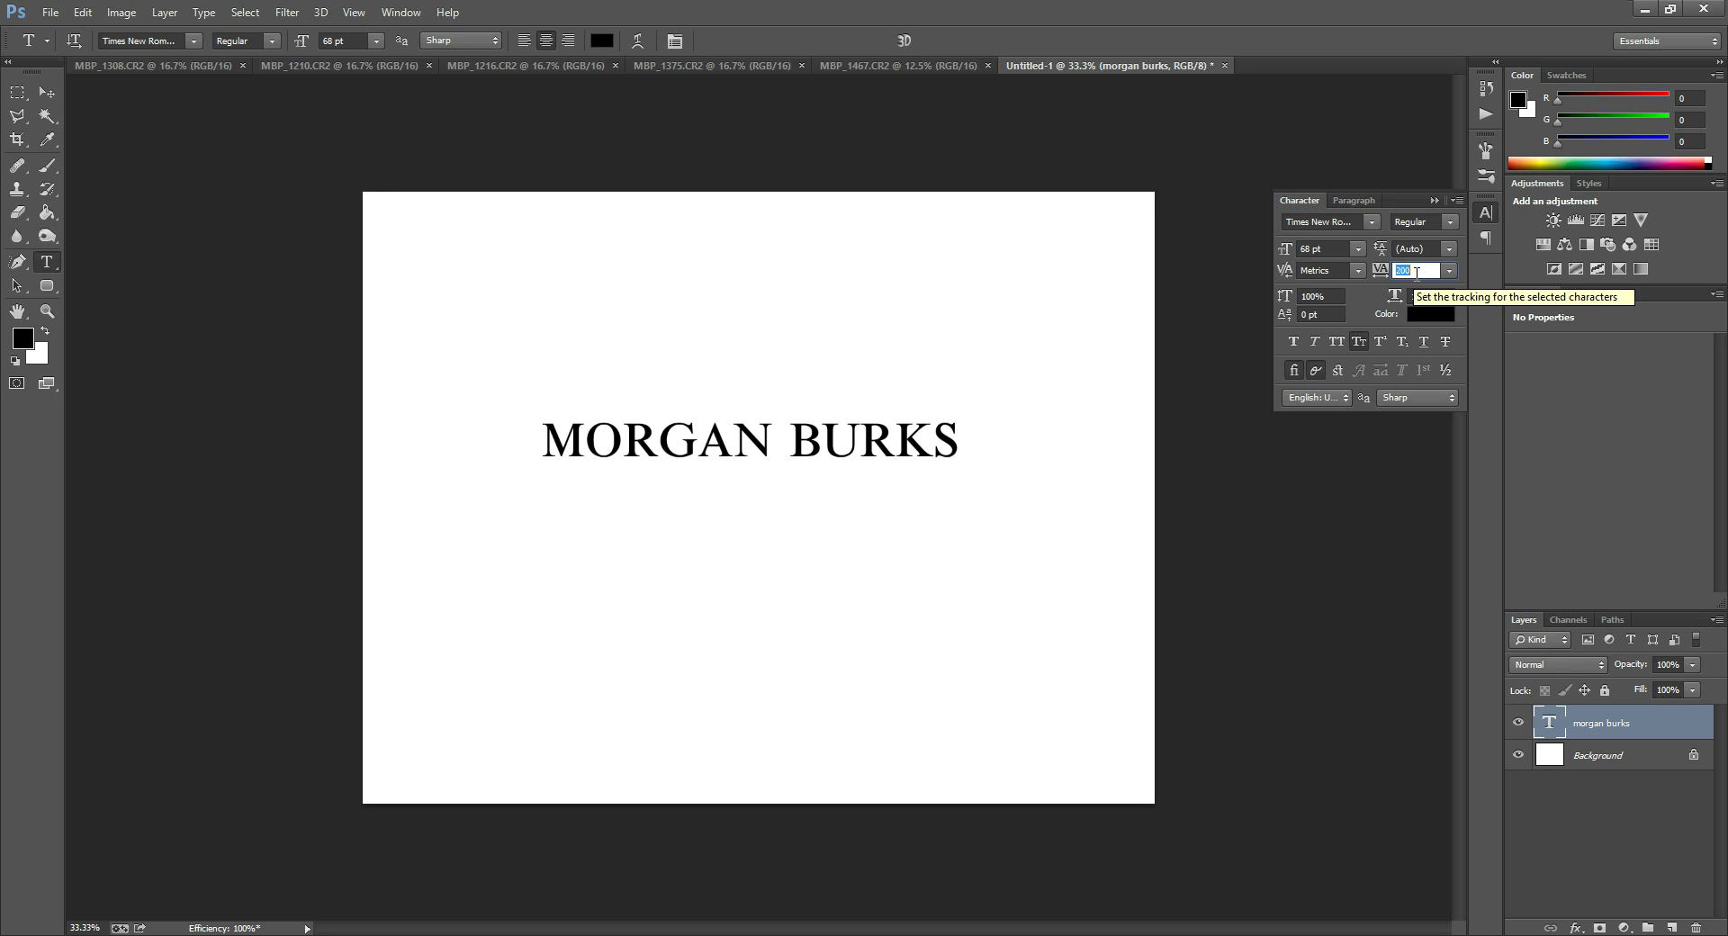
Set the name's tracking to -75 from the presets, after briefly trying 200.
{"action": "left_click", "coordinate": [1420, 272]}
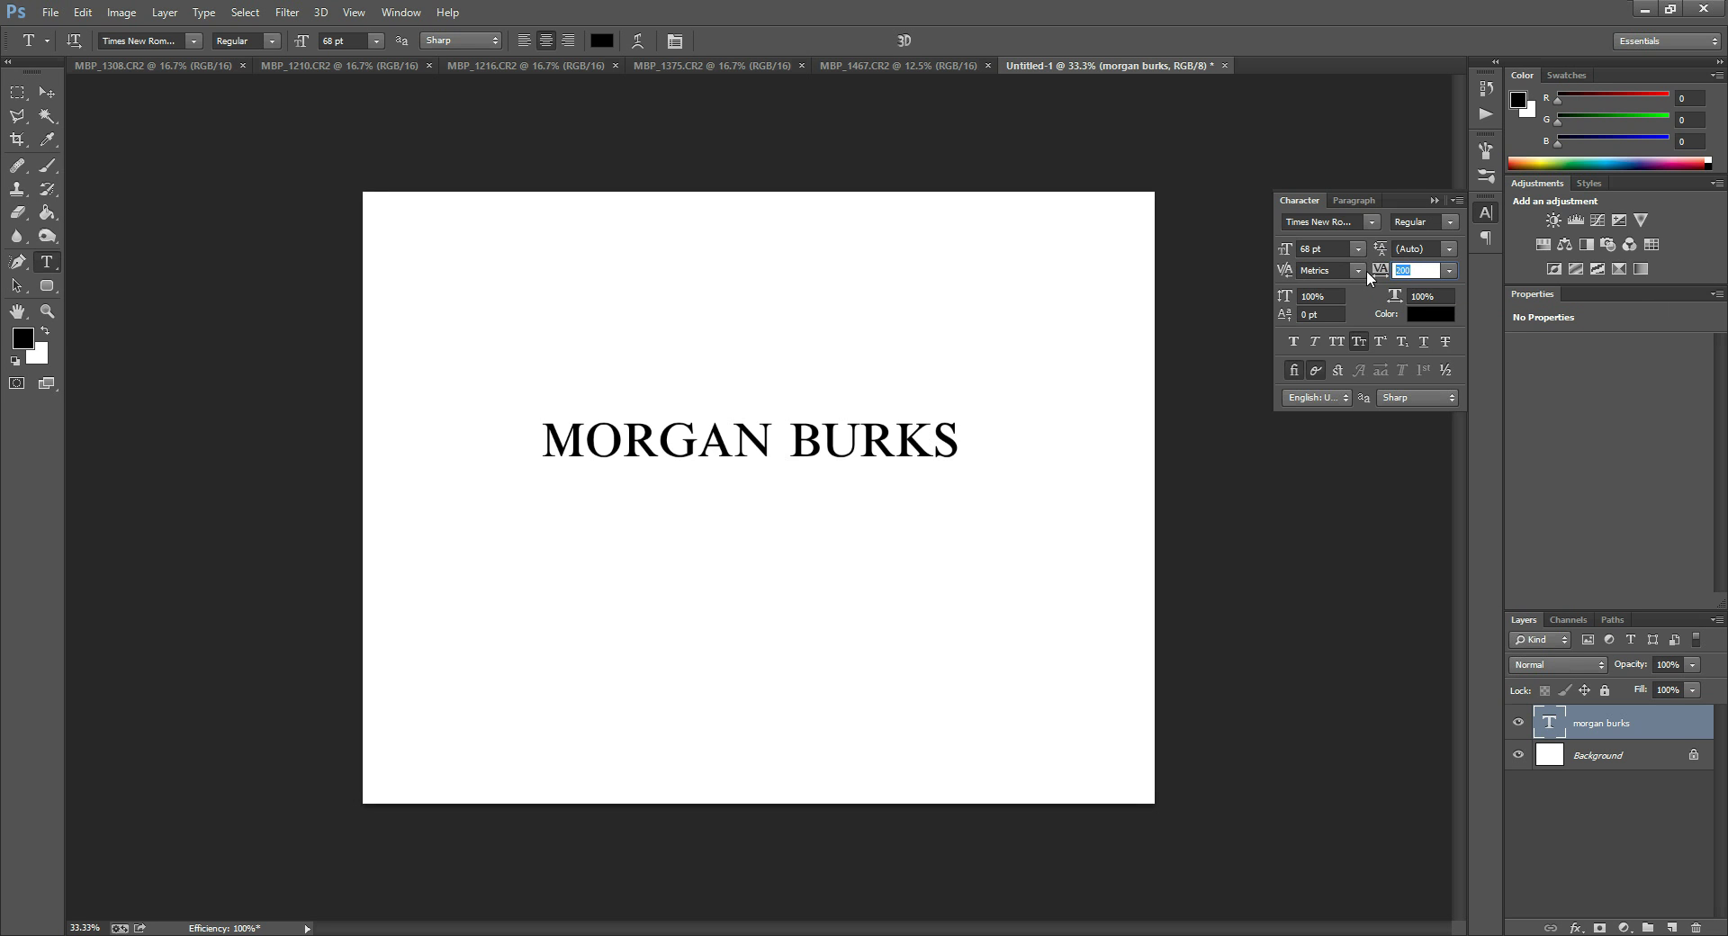
{"action": "left_click", "coordinate": [1449, 269]}
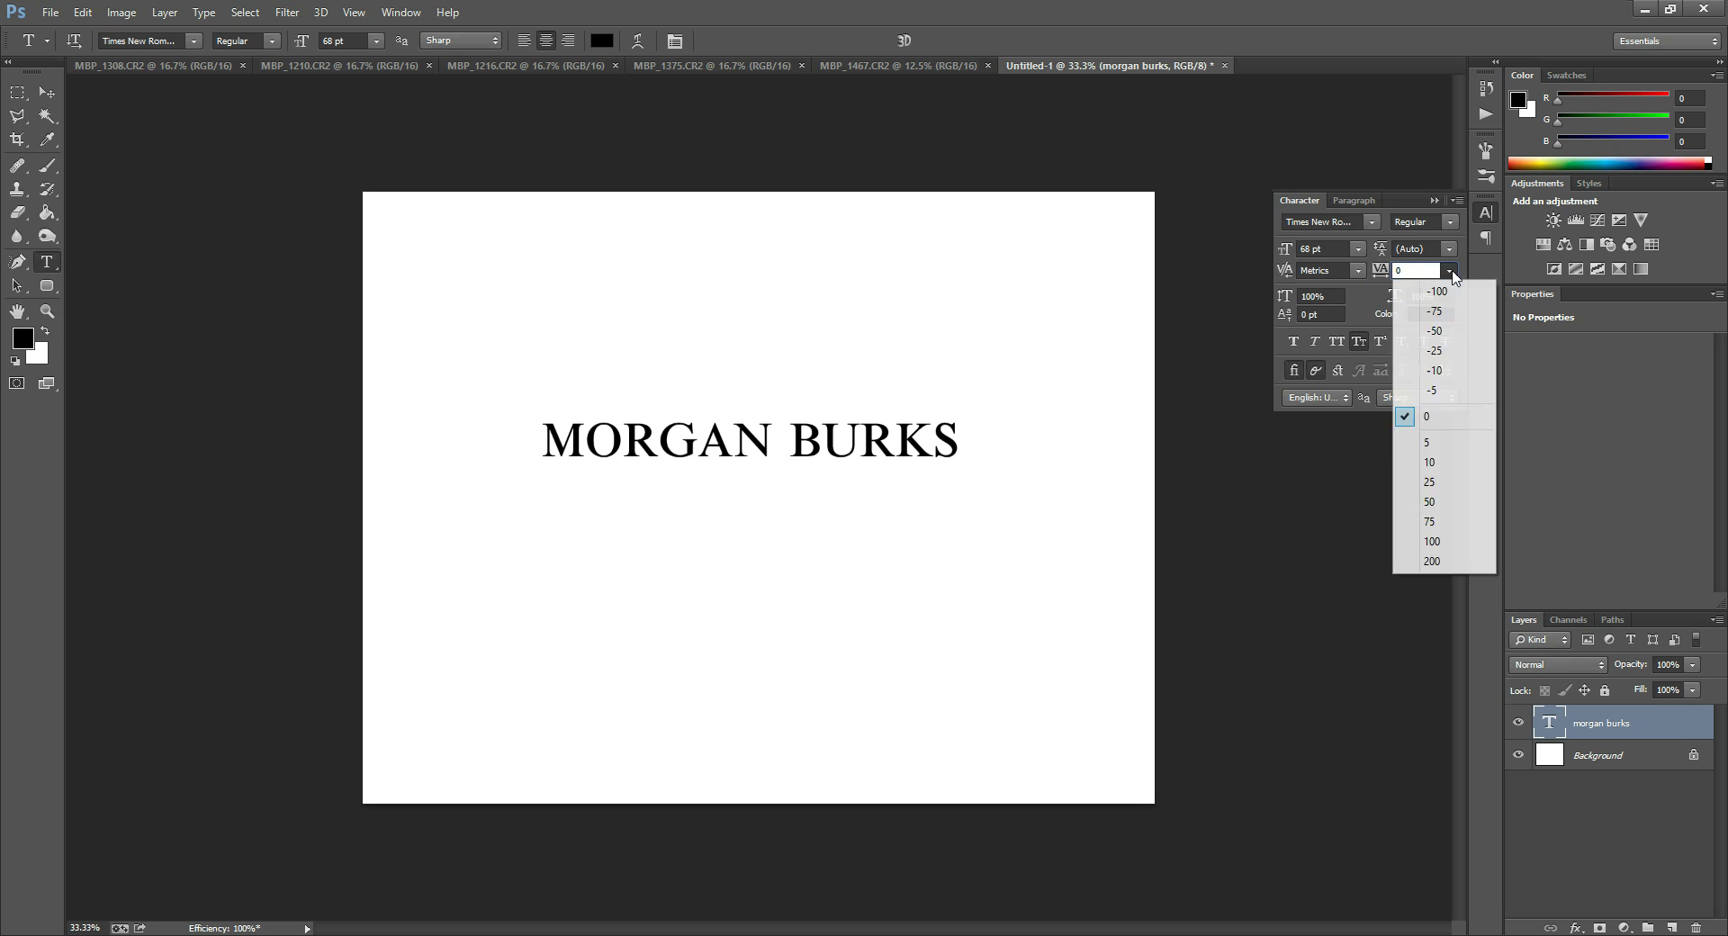
{"action": "left_click", "coordinate": [1431, 560]}
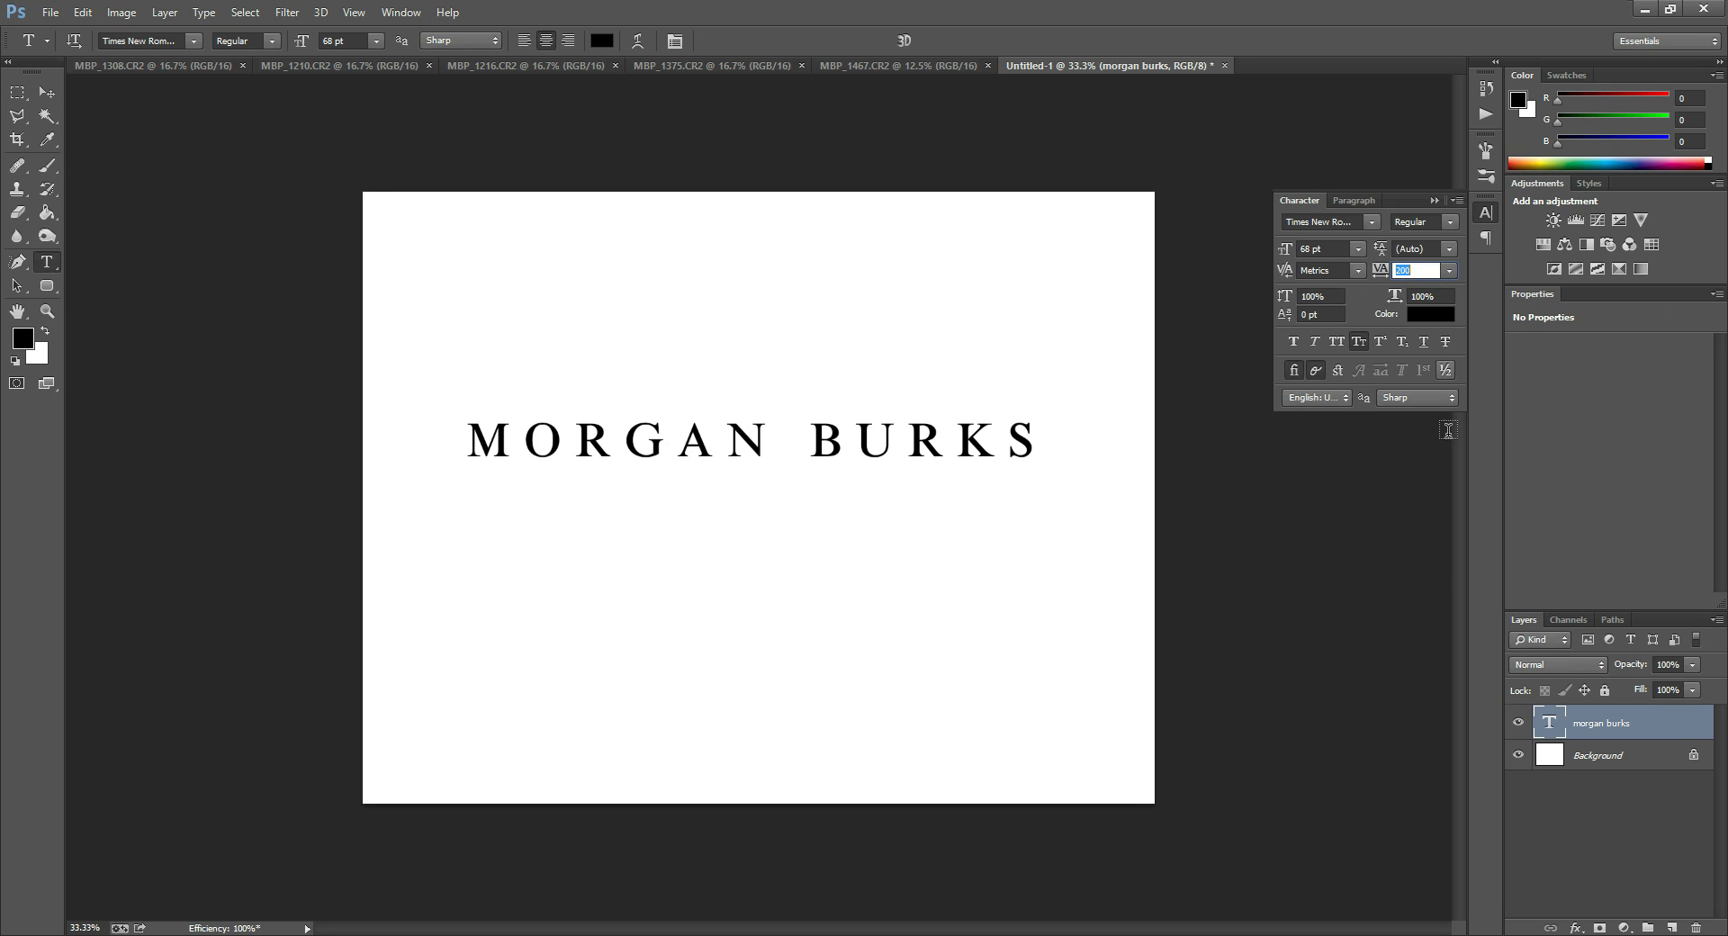
{"action": "left_click", "coordinate": [1449, 270]}
{"action": "left_click", "coordinate": [1431, 313]}
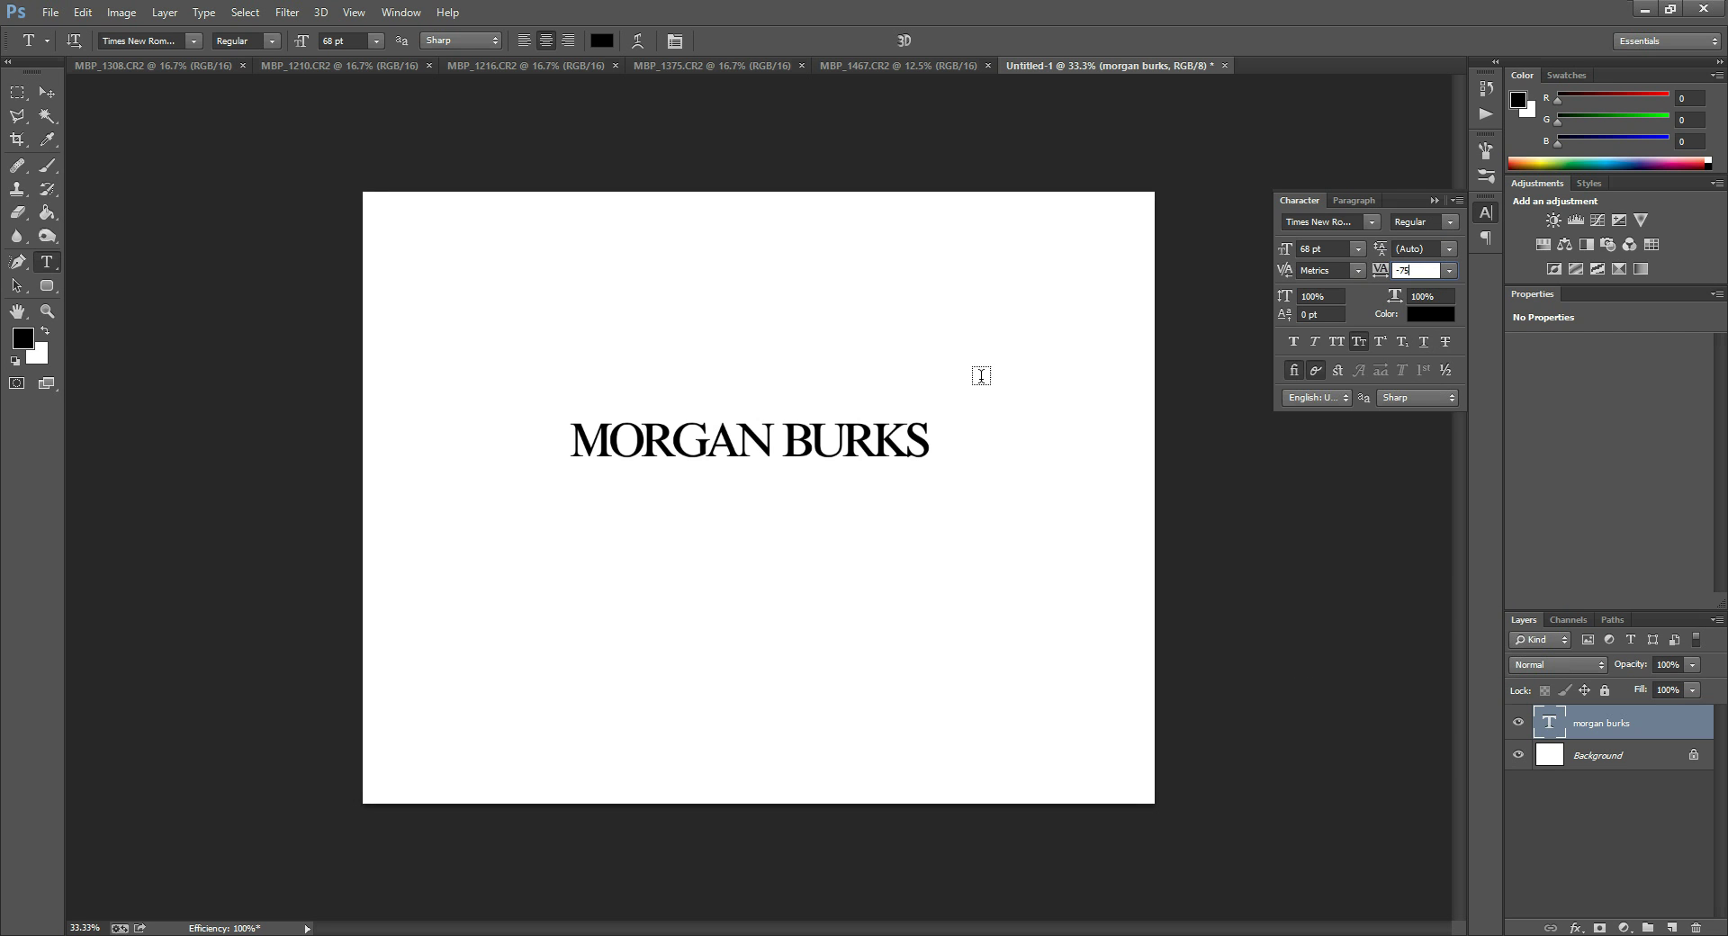
{"action": "key", "text": "Return"}
{"action": "left_click", "coordinate": [1436, 272]}
{"action": "key", "text": "Return"}
Reset the name's tracking to 0.
{"action": "double_click", "coordinate": [1546, 727]}
{"action": "left_click_drag", "start_coordinate": [1426, 269], "coordinate": [1346, 268]}
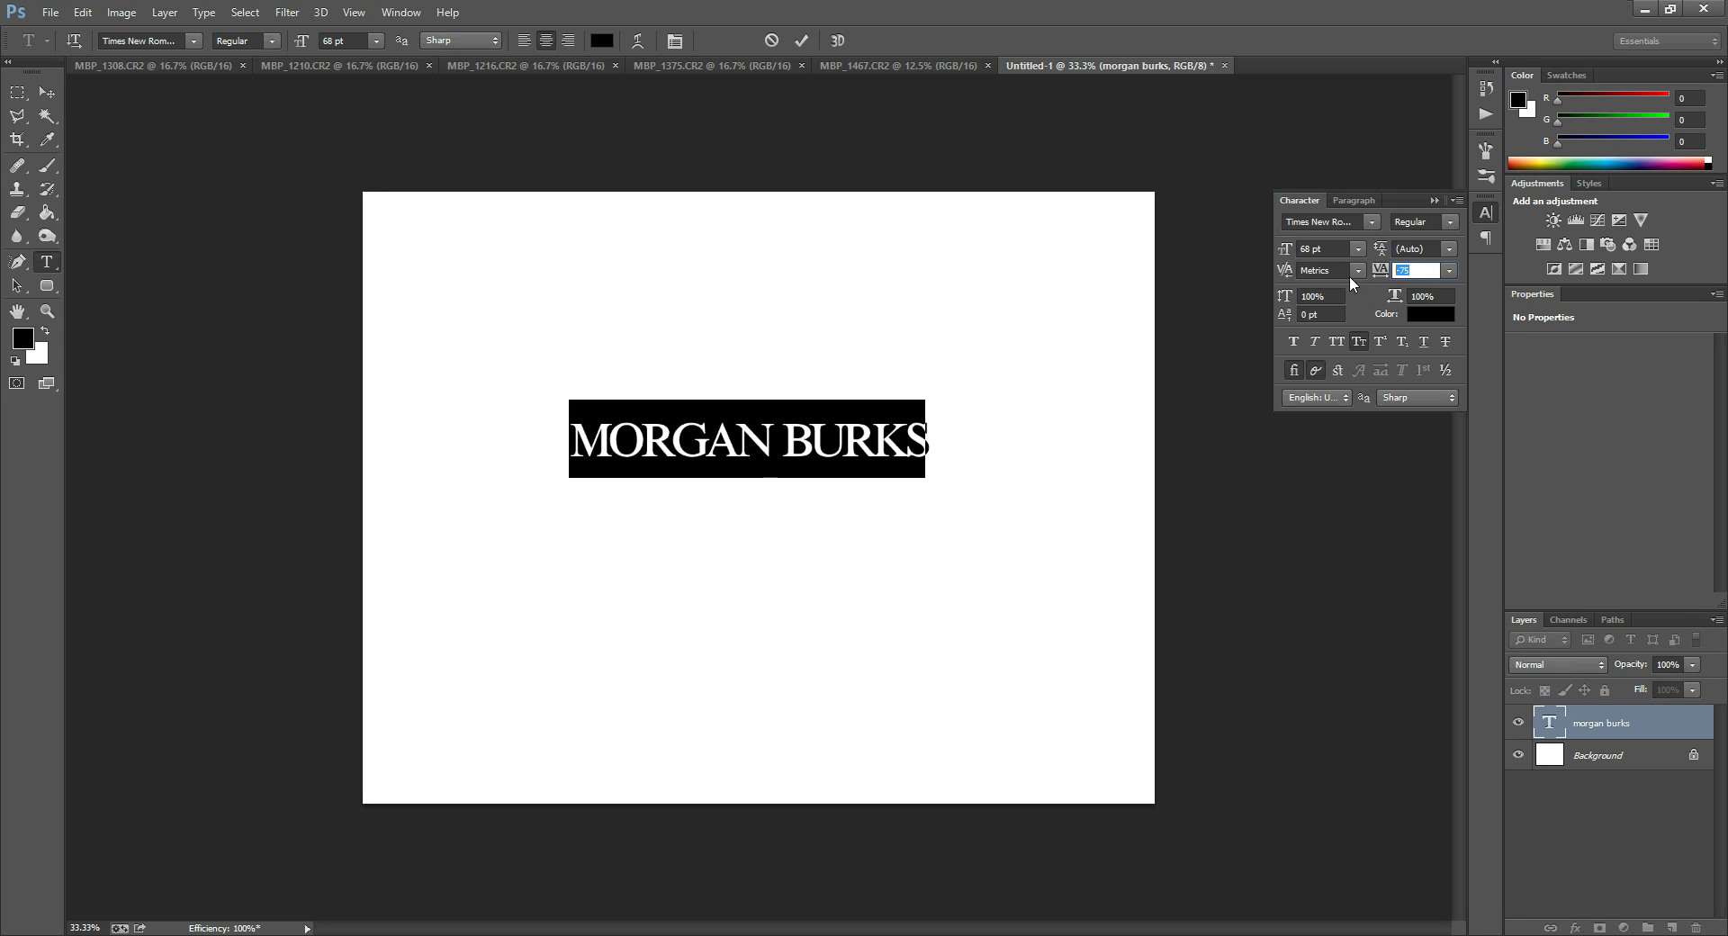
{"action": "type", "text": "0"}
{"action": "key", "text": "Return"}
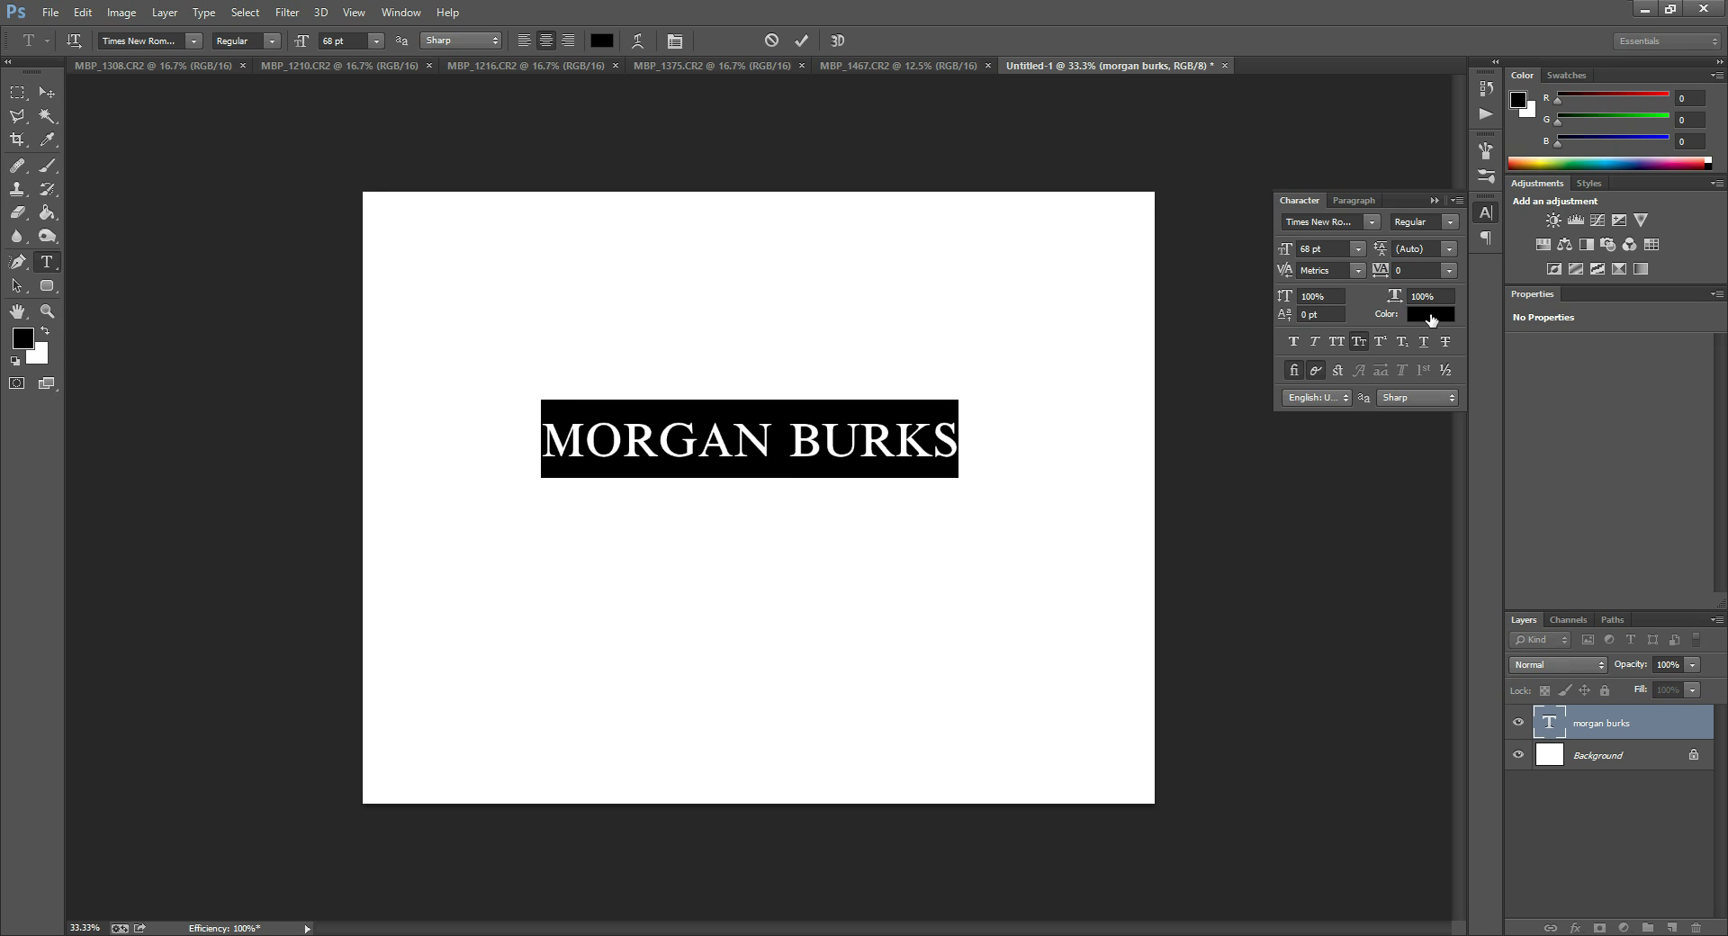
Duplicate the name's type layer, move the copy above it, and retype it as the initials MB.
{"action": "left_click_drag", "start_coordinate": [1610, 724], "coordinate": [1672, 925]}
{"action": "left_click", "coordinate": [51, 93]}
{"action": "left_click_drag", "start_coordinate": [801, 427], "coordinate": [800, 272]}
{"action": "double_click", "coordinate": [1550, 727]}
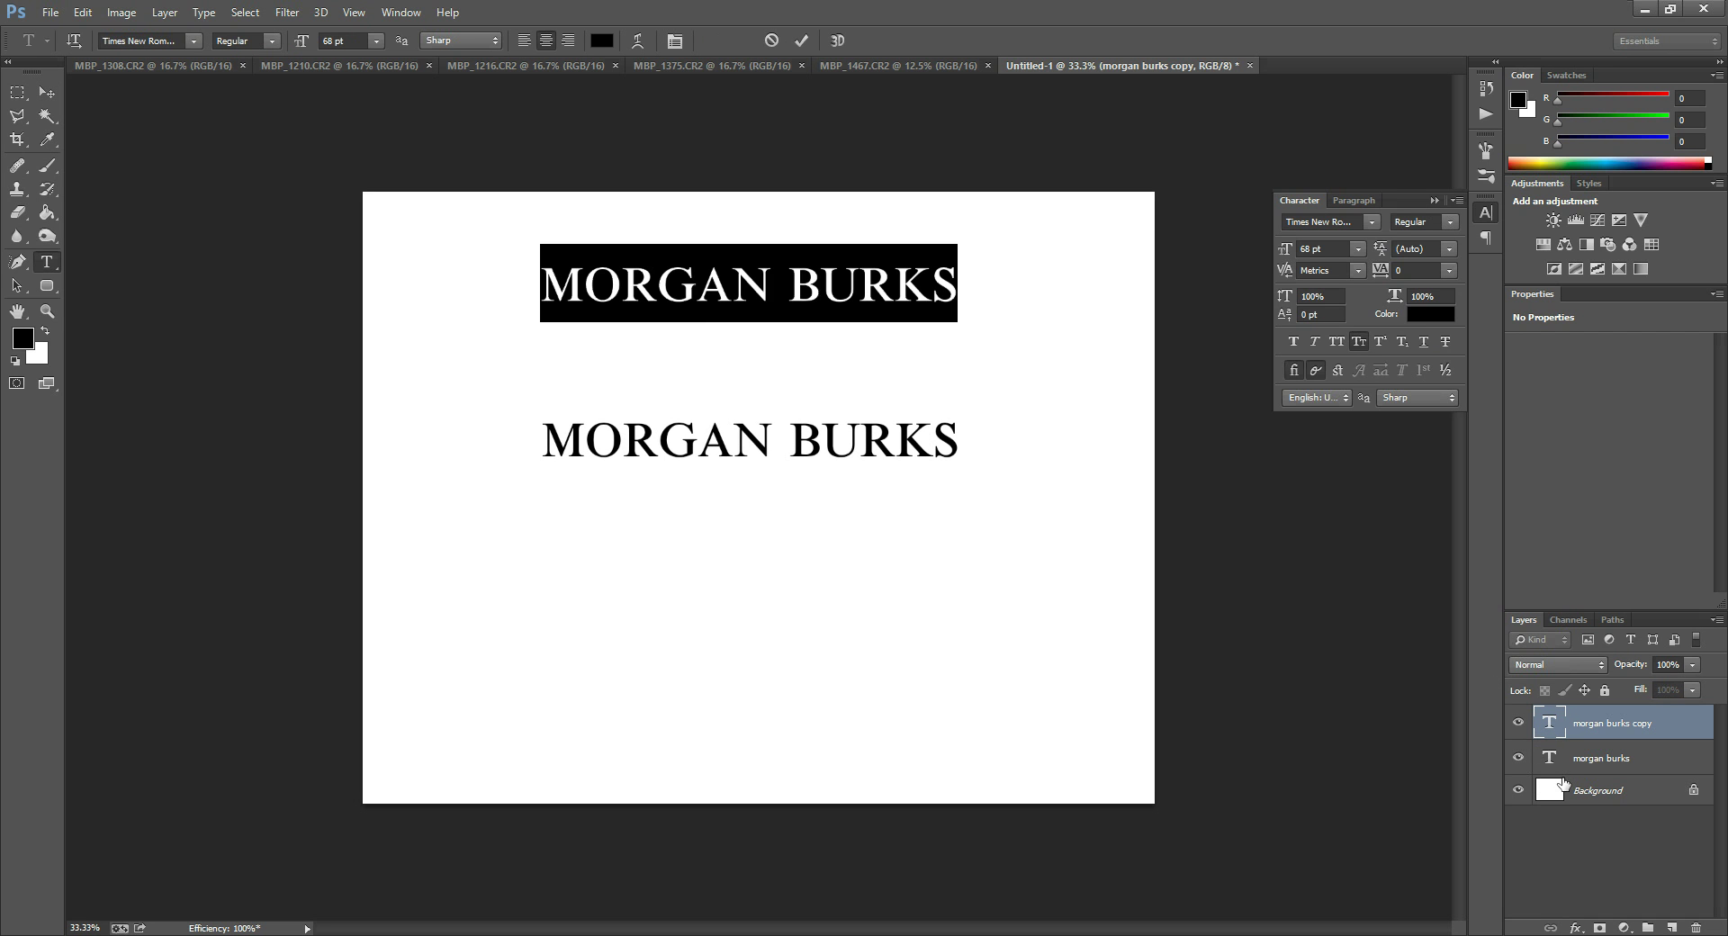
{"action": "left_click", "coordinate": [779, 285]}
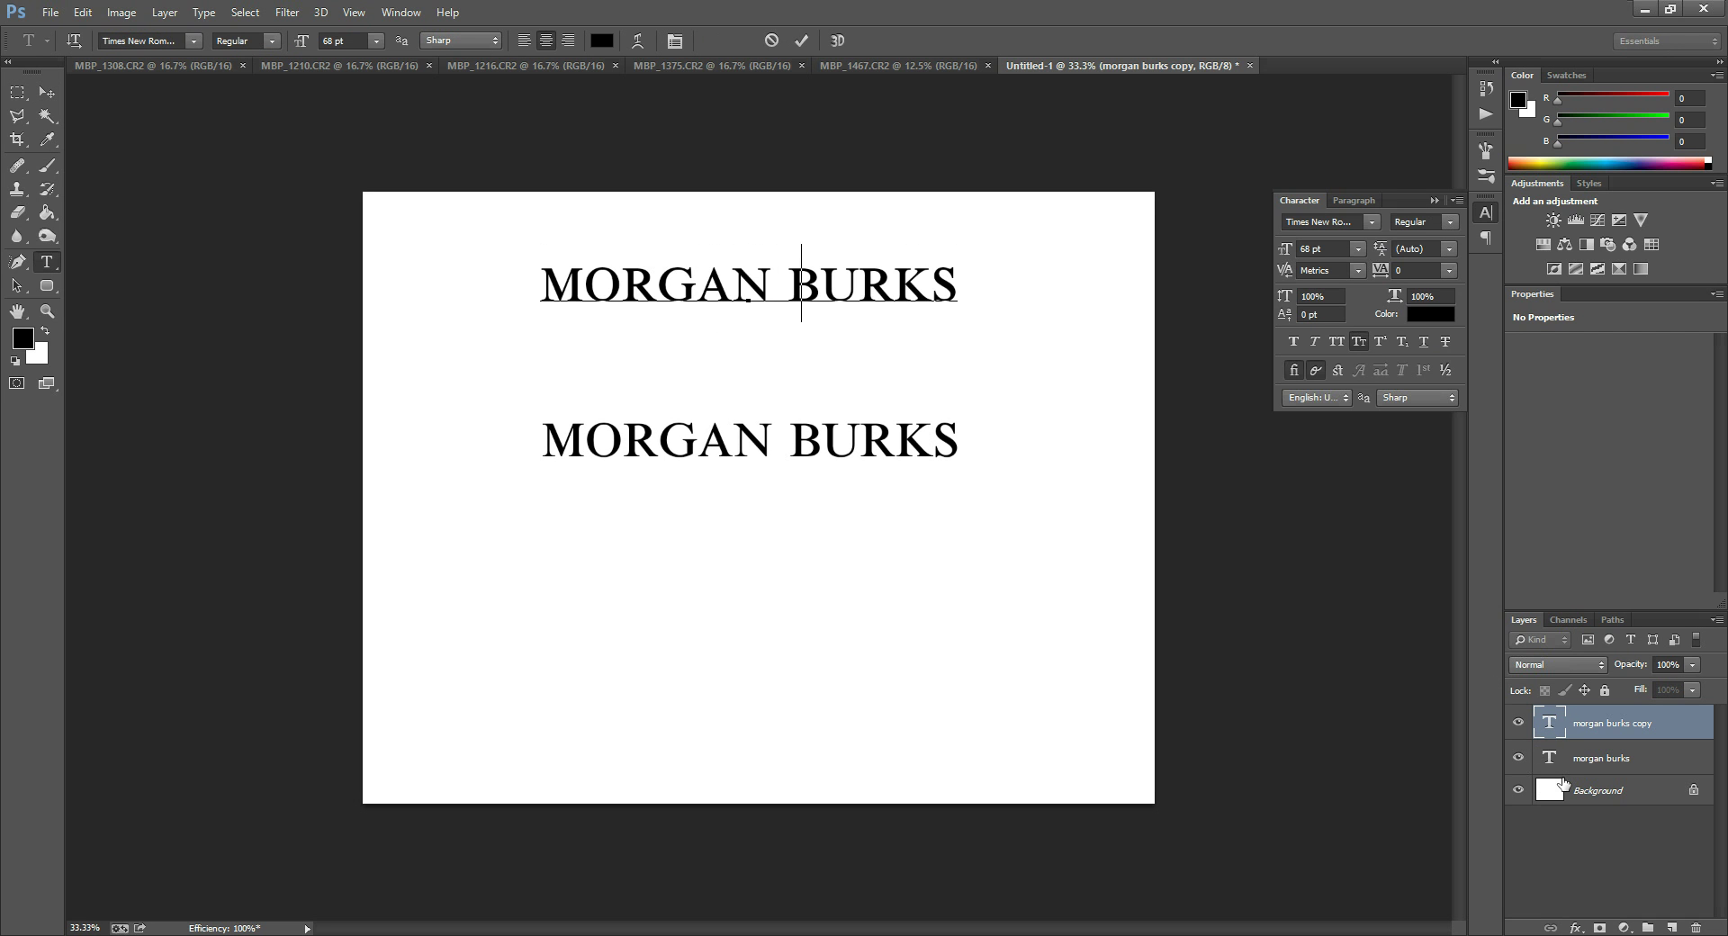
{"action": "key", "text": "ctrl+a"}
{"action": "type", "text": "MB"}
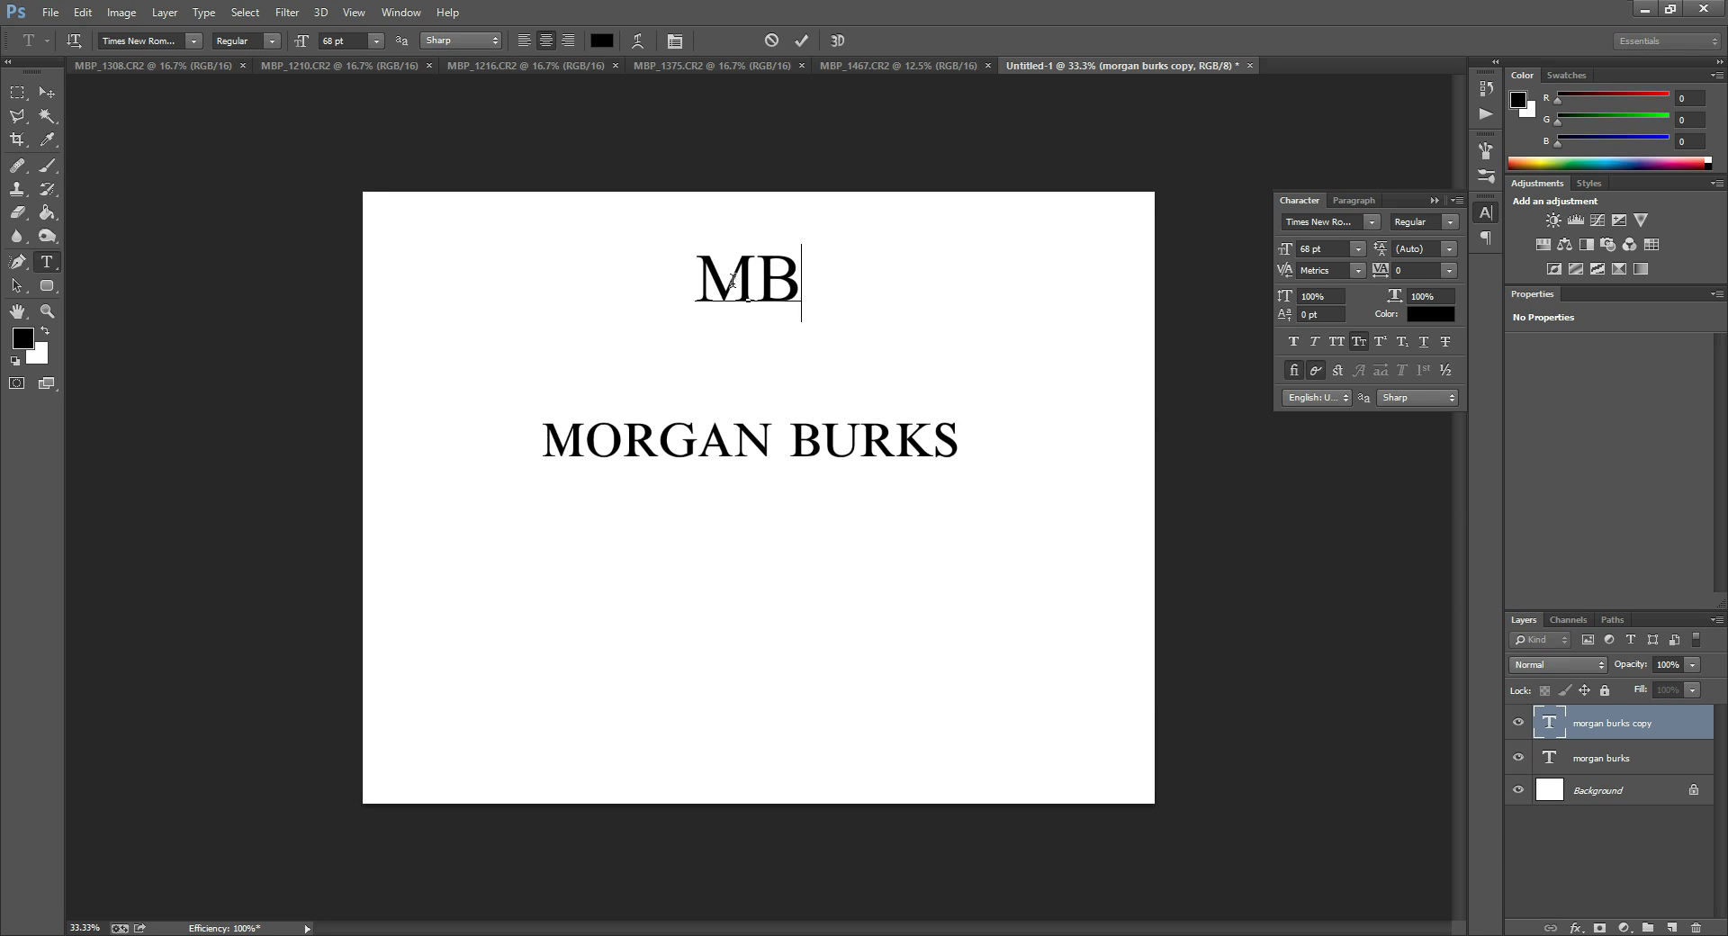
{"action": "double_click", "coordinate": [1557, 732]}
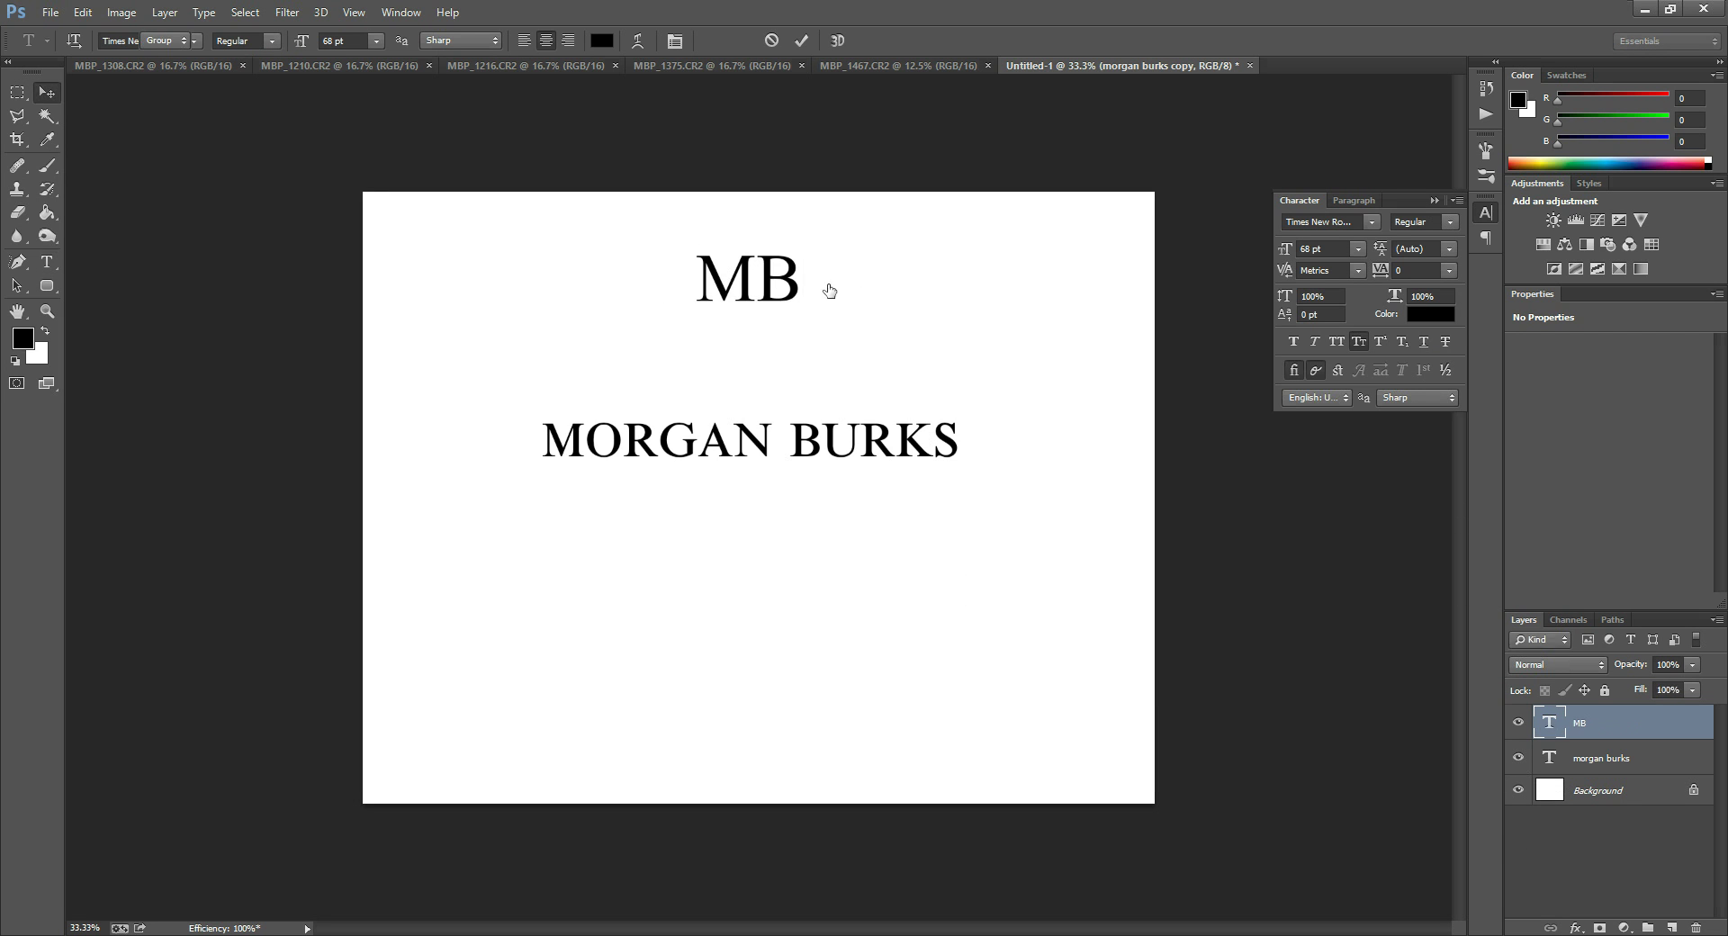
Set the MB monogram's tracking to -120 and commit the text.
{"action": "left_click", "coordinate": [1420, 270]}
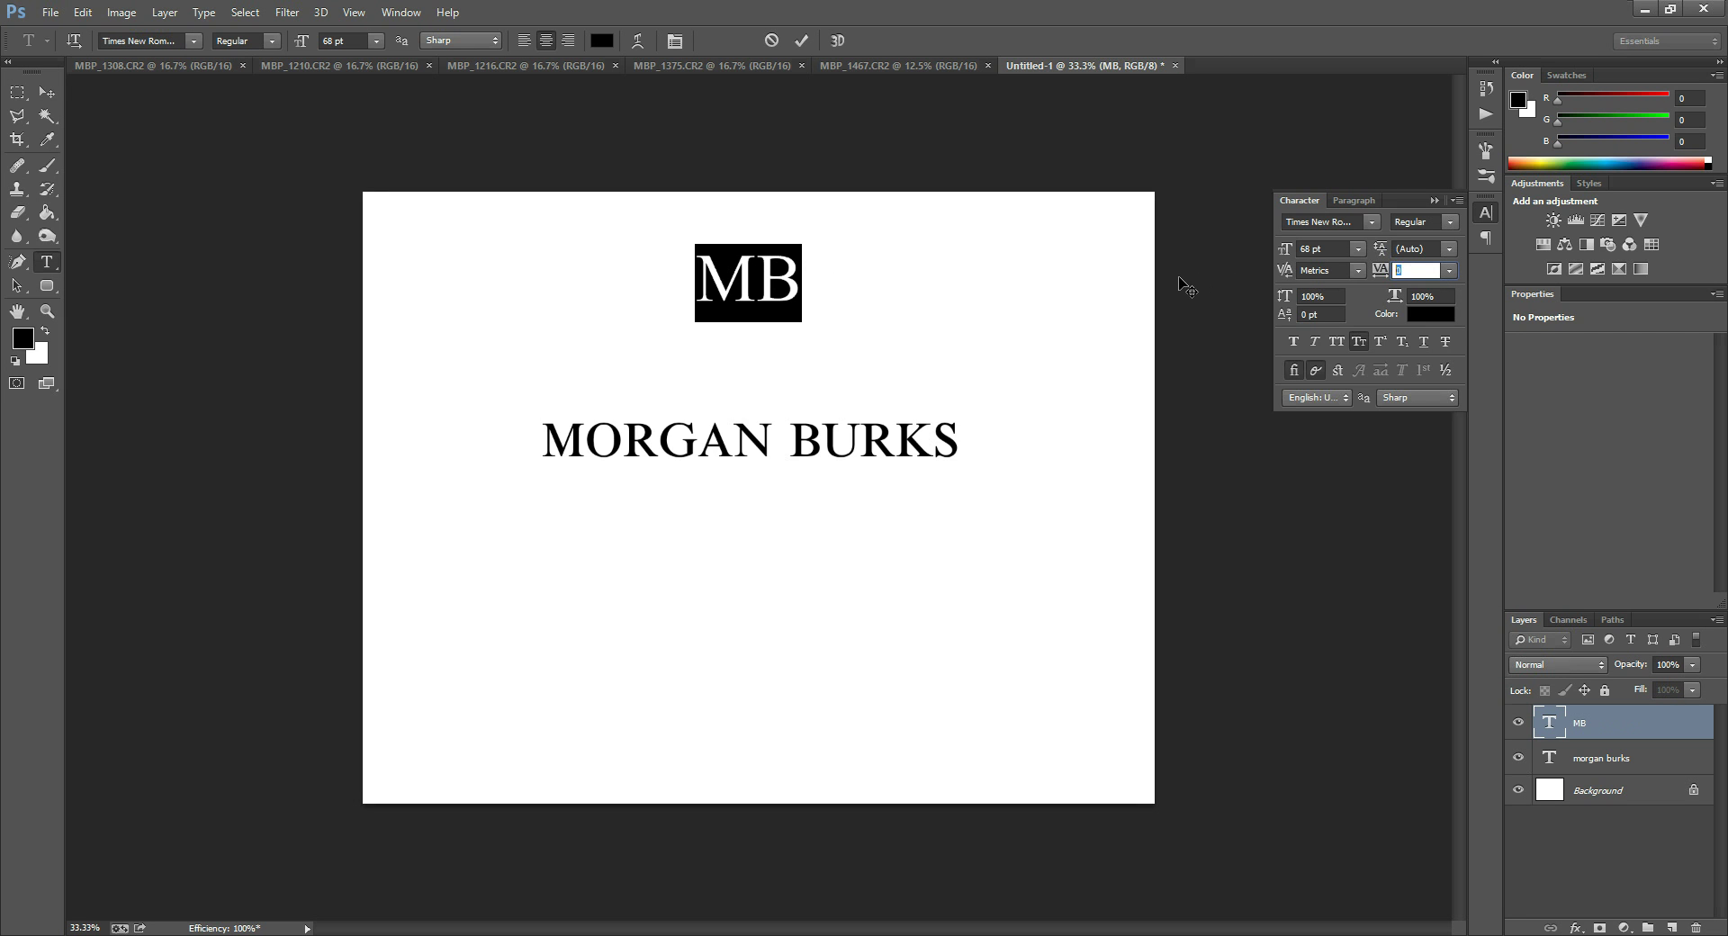
{"action": "key", "text": "Down"}
{"action": "key", "text": "Down"}
{"action": "key", "text": "Down"}
{"action": "key", "text": "Down"}
{"action": "key", "text": "Down"}
{"action": "key", "text": "Down"}
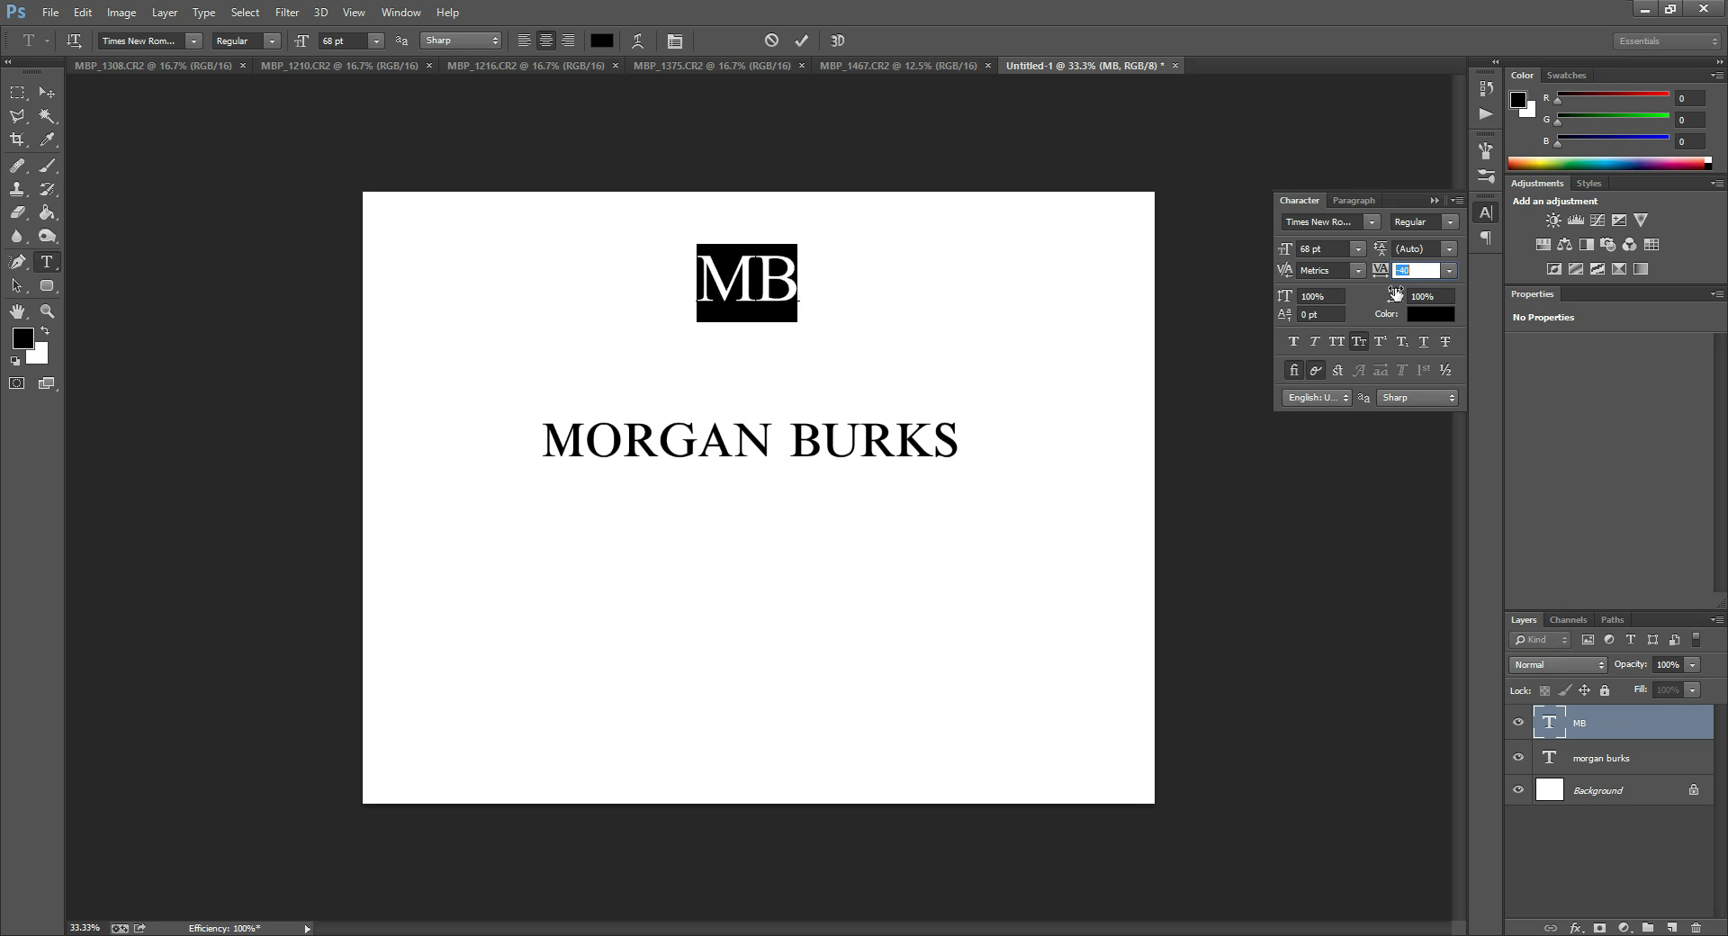
{"action": "type", "text": "-120"}
{"action": "key", "text": "Down"}
{"action": "key", "text": "Down"}
{"action": "key", "text": "Down"}
{"action": "key", "text": "Down"}
{"action": "key", "text": "Down"}
{"action": "key", "text": "Down"}
{"action": "key", "text": "Down"}
{"action": "key", "text": "Down"}
{"action": "key", "text": "Down"}
{"action": "key", "text": "Down"}
{"action": "key", "text": "Down"}
{"action": "key", "text": "Down"}
{"action": "key", "text": "Down"}
{"action": "key", "text": "Down"}
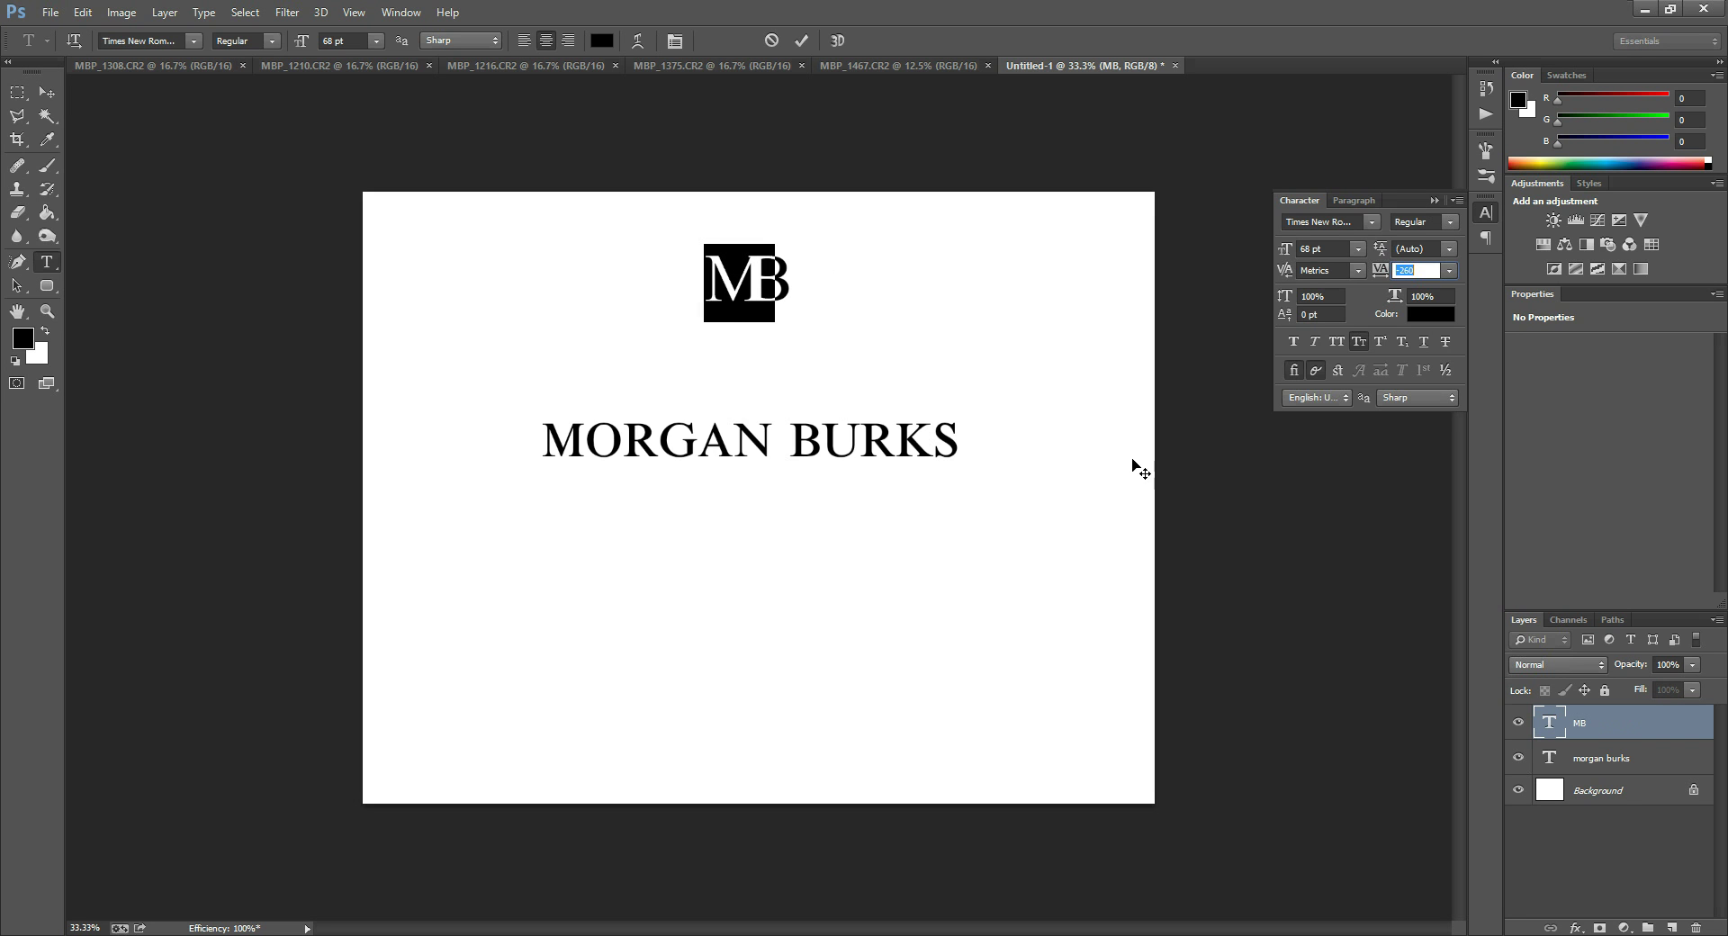
{"action": "key", "text": "ctrl+Return"}
{"action": "key", "text": "v"}
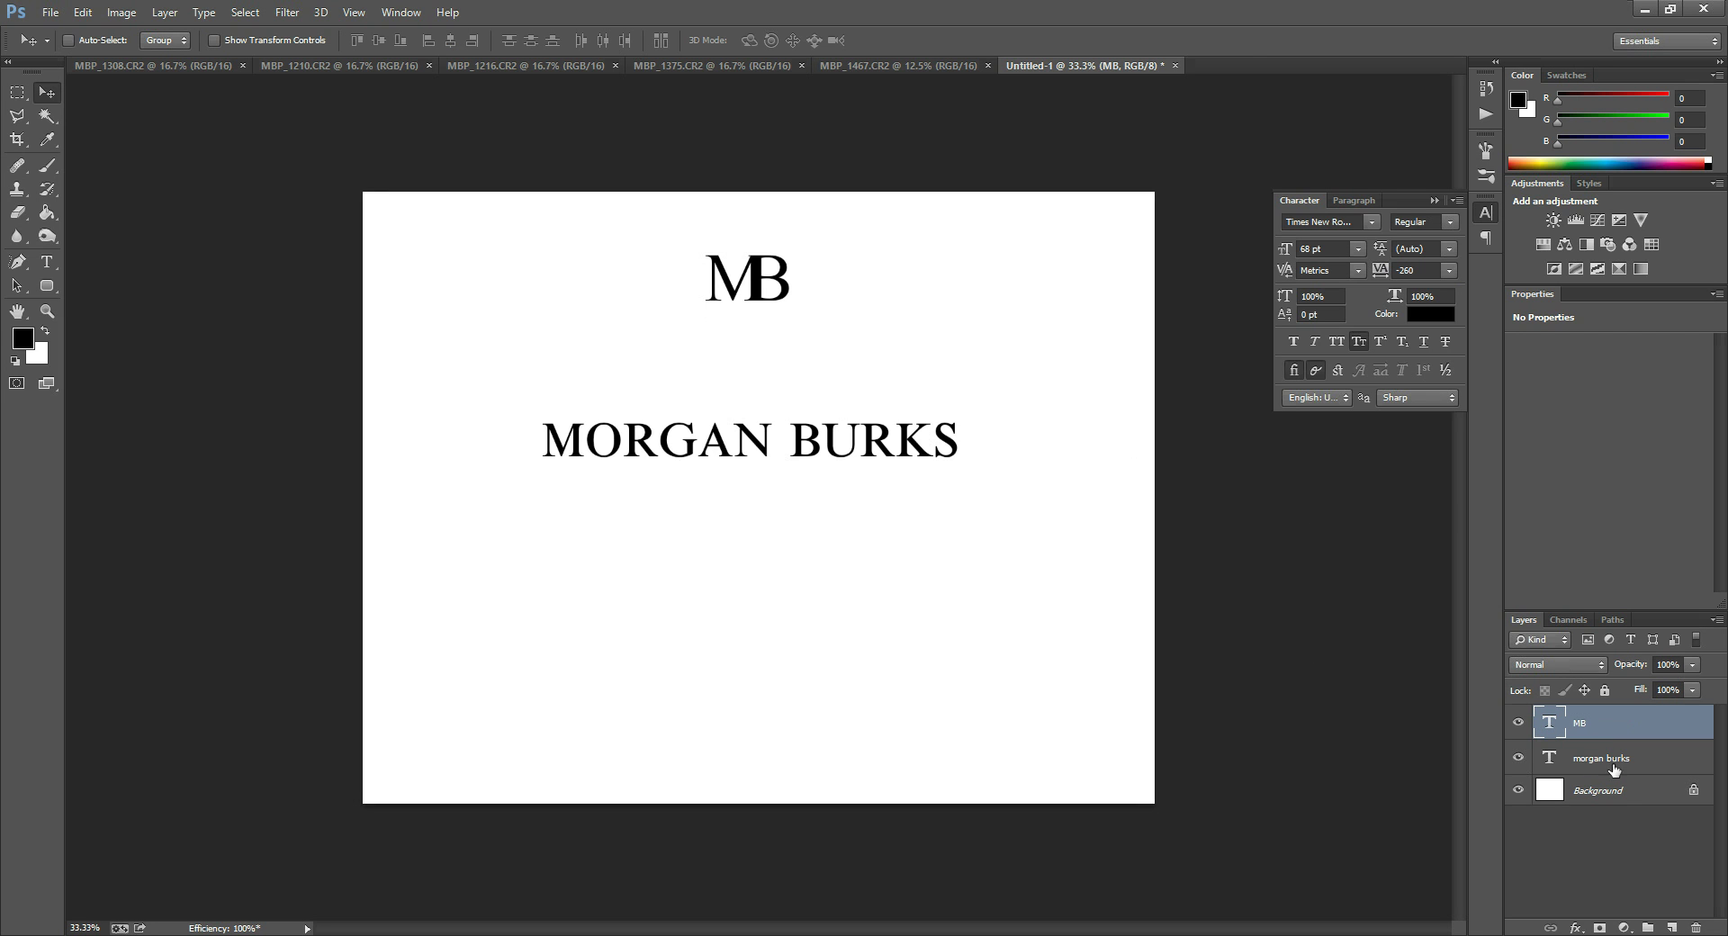
Reselect the MB text, dismiss the error, readjust its tracking to -120, and commit.
{"action": "left_click", "coordinate": [1420, 270]}
{"action": "left_click", "coordinate": [1555, 720]}
{"action": "key", "text": "t"}
{"action": "double_click", "coordinate": [1552, 730]}
{"action": "left_click", "coordinate": [861, 355]}
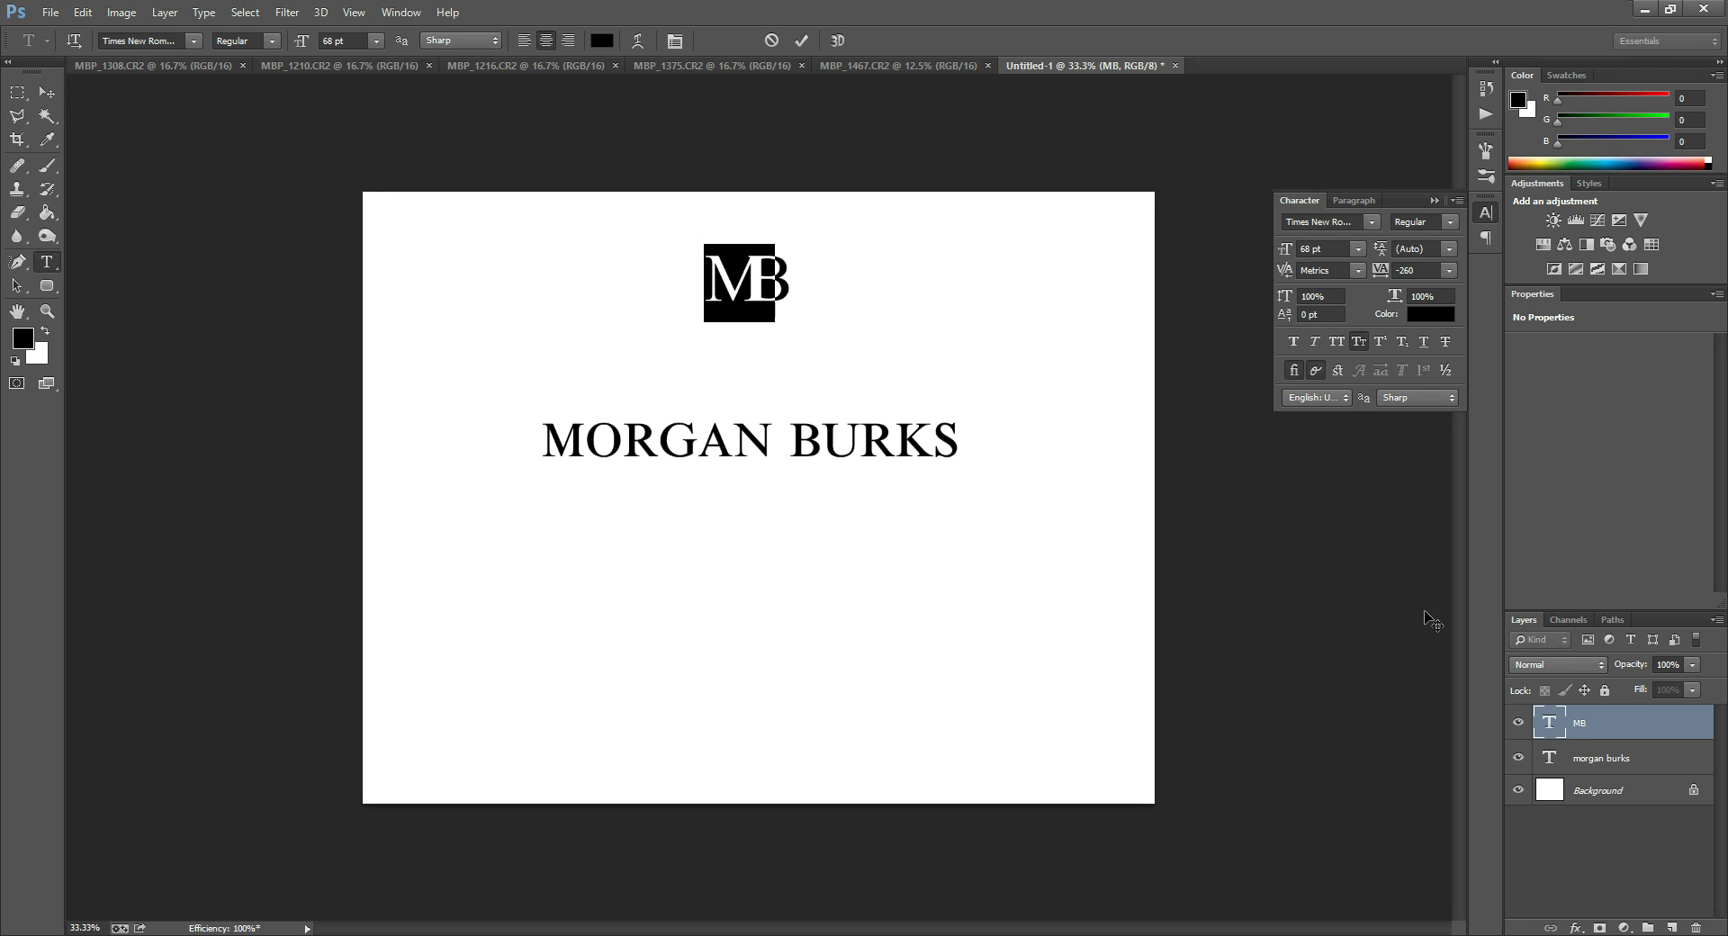
{"action": "left_click_drag", "start_coordinate": [1422, 270], "coordinate": [1382, 274]}
{"action": "key", "text": "Up"}
{"action": "key", "text": "Up"}
{"action": "key", "text": "Up"}
{"action": "key", "text": "Up"}
{"action": "key", "text": "Up"}
{"action": "key", "text": "Up"}
{"action": "key", "text": "Up"}
{"action": "key", "text": "Up"}
{"action": "key", "text": "Up"}
{"action": "key", "text": "Up"}
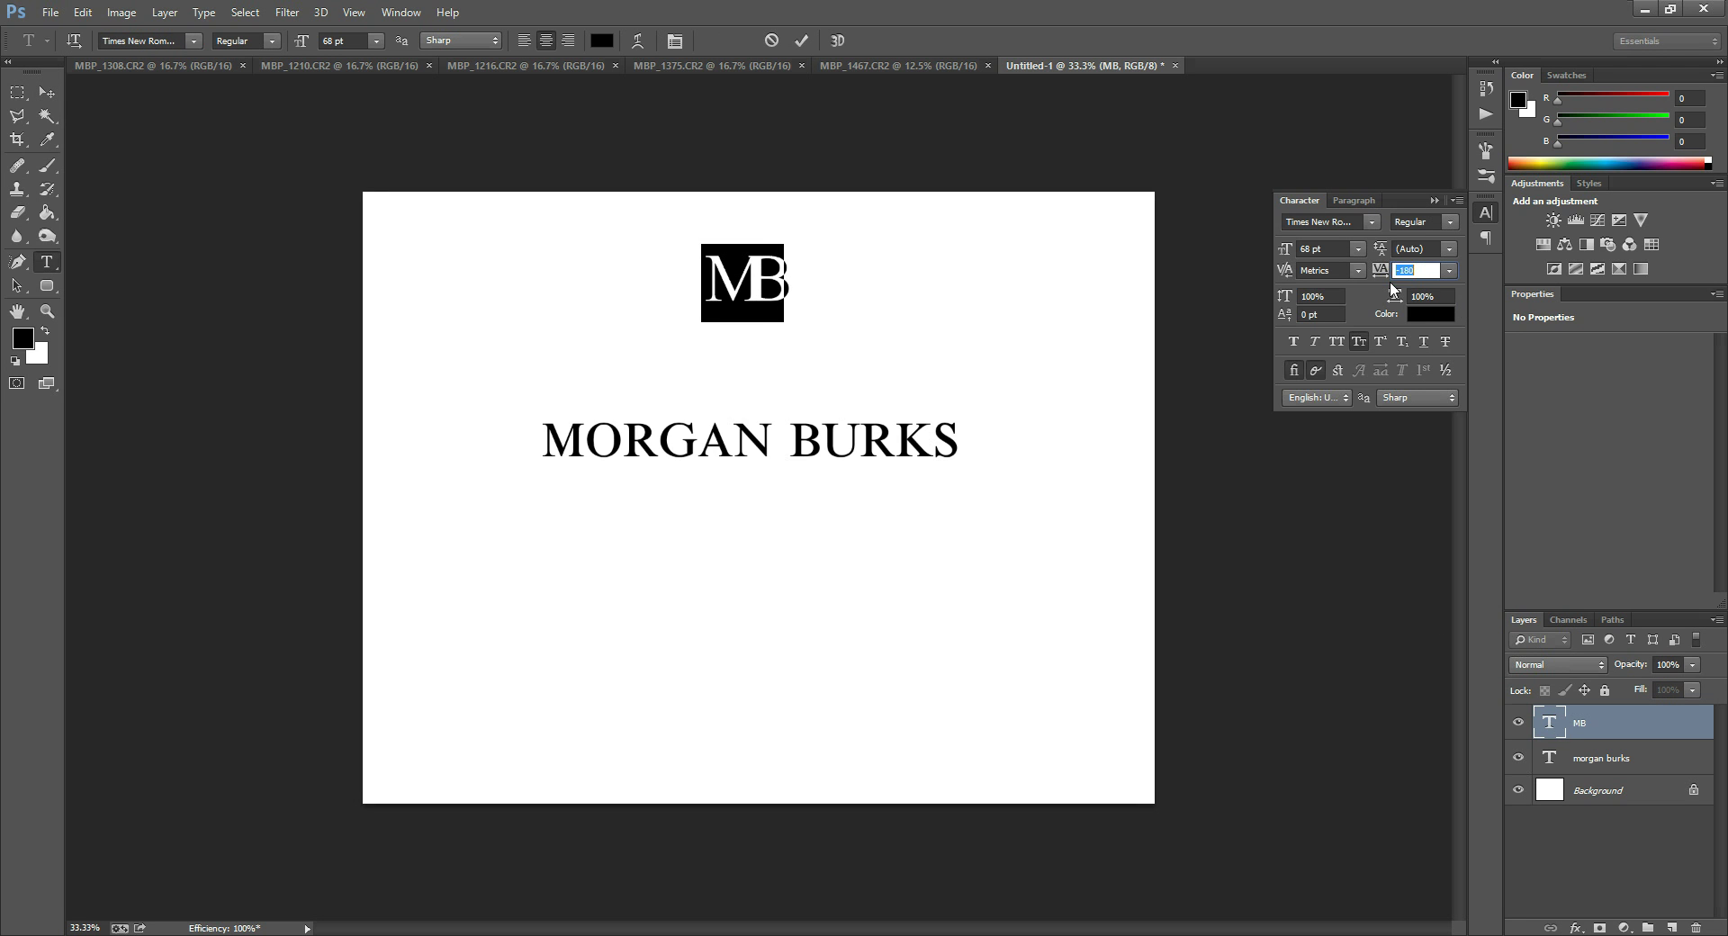
{"action": "key", "text": "Up"}
{"action": "key", "text": "Up"}
{"action": "key", "text": "Up"}
{"action": "key", "text": "Up"}
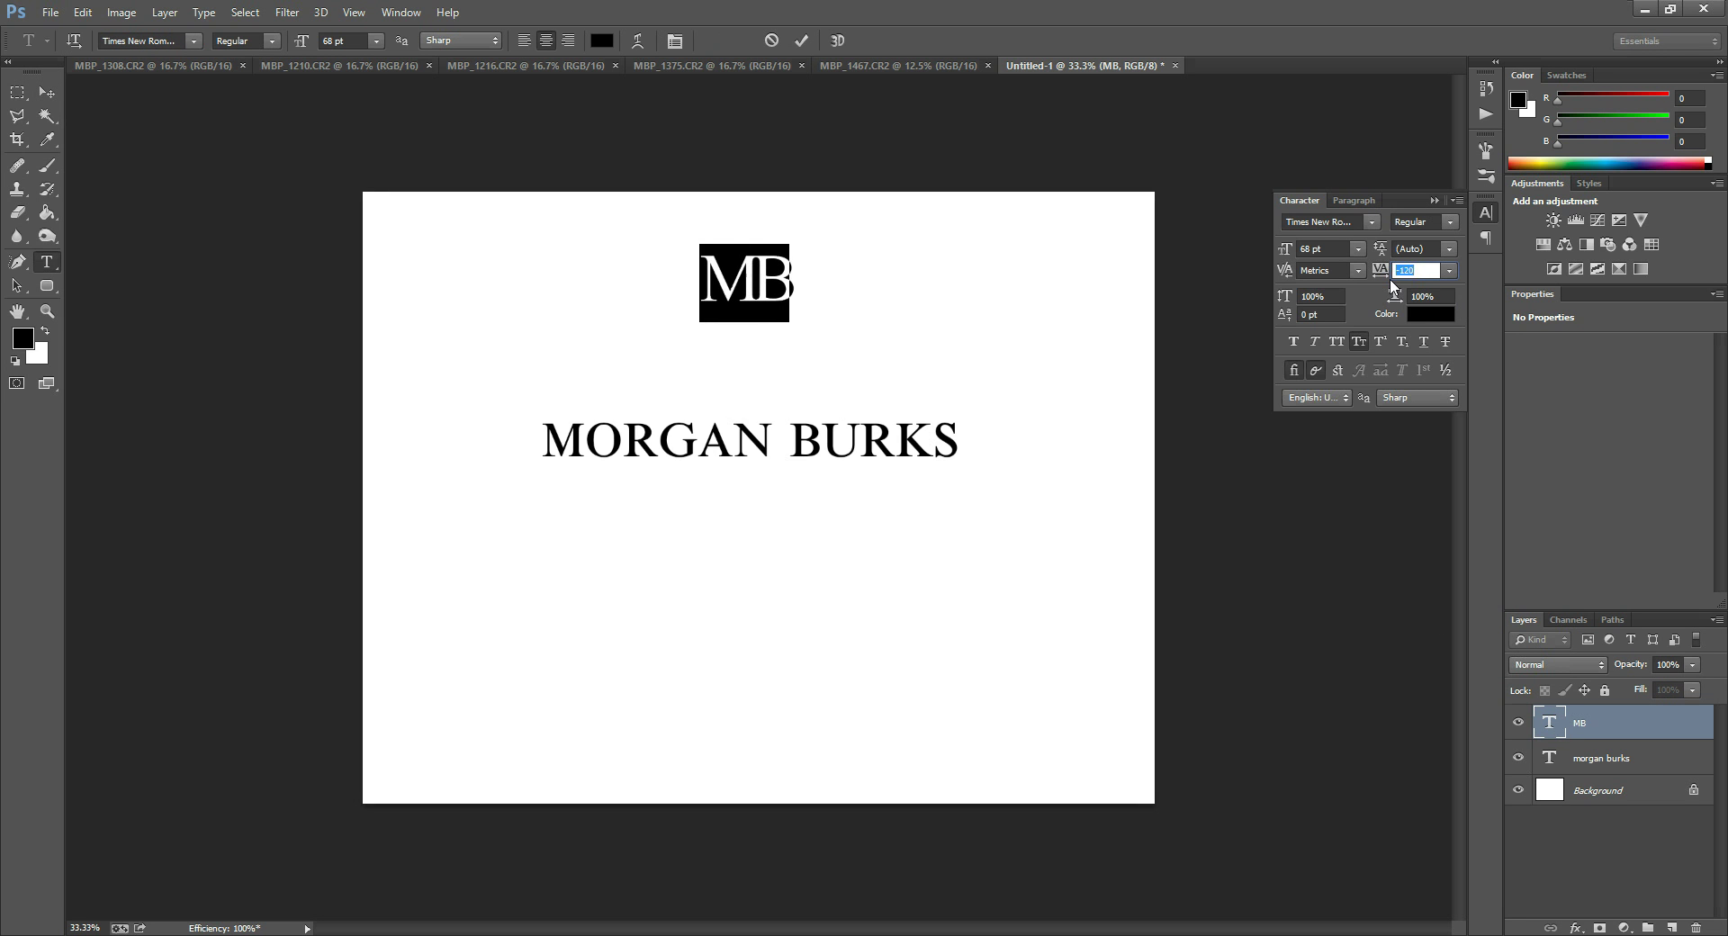
{"action": "left_click", "coordinate": [1554, 731]}
{"action": "key", "text": "v"}
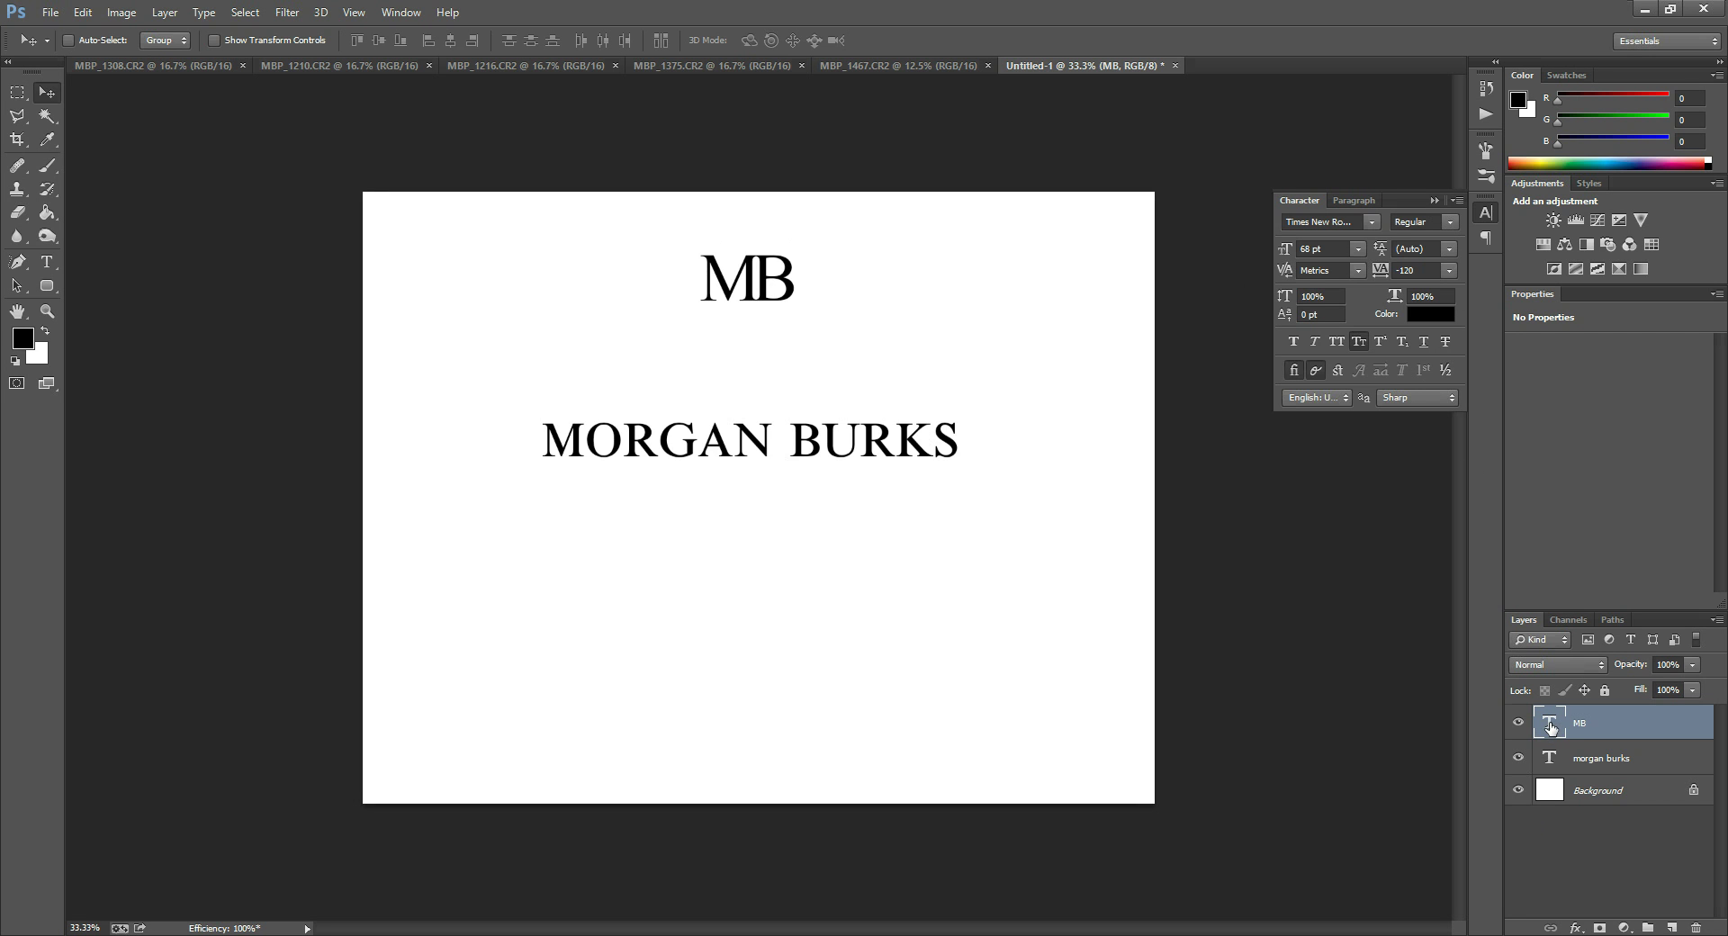
Add PHOTOGRAPHY and & PRODUCT SHOP lines after the name, fix the typo, and commit.
{"action": "double_click", "coordinate": [1547, 760]}
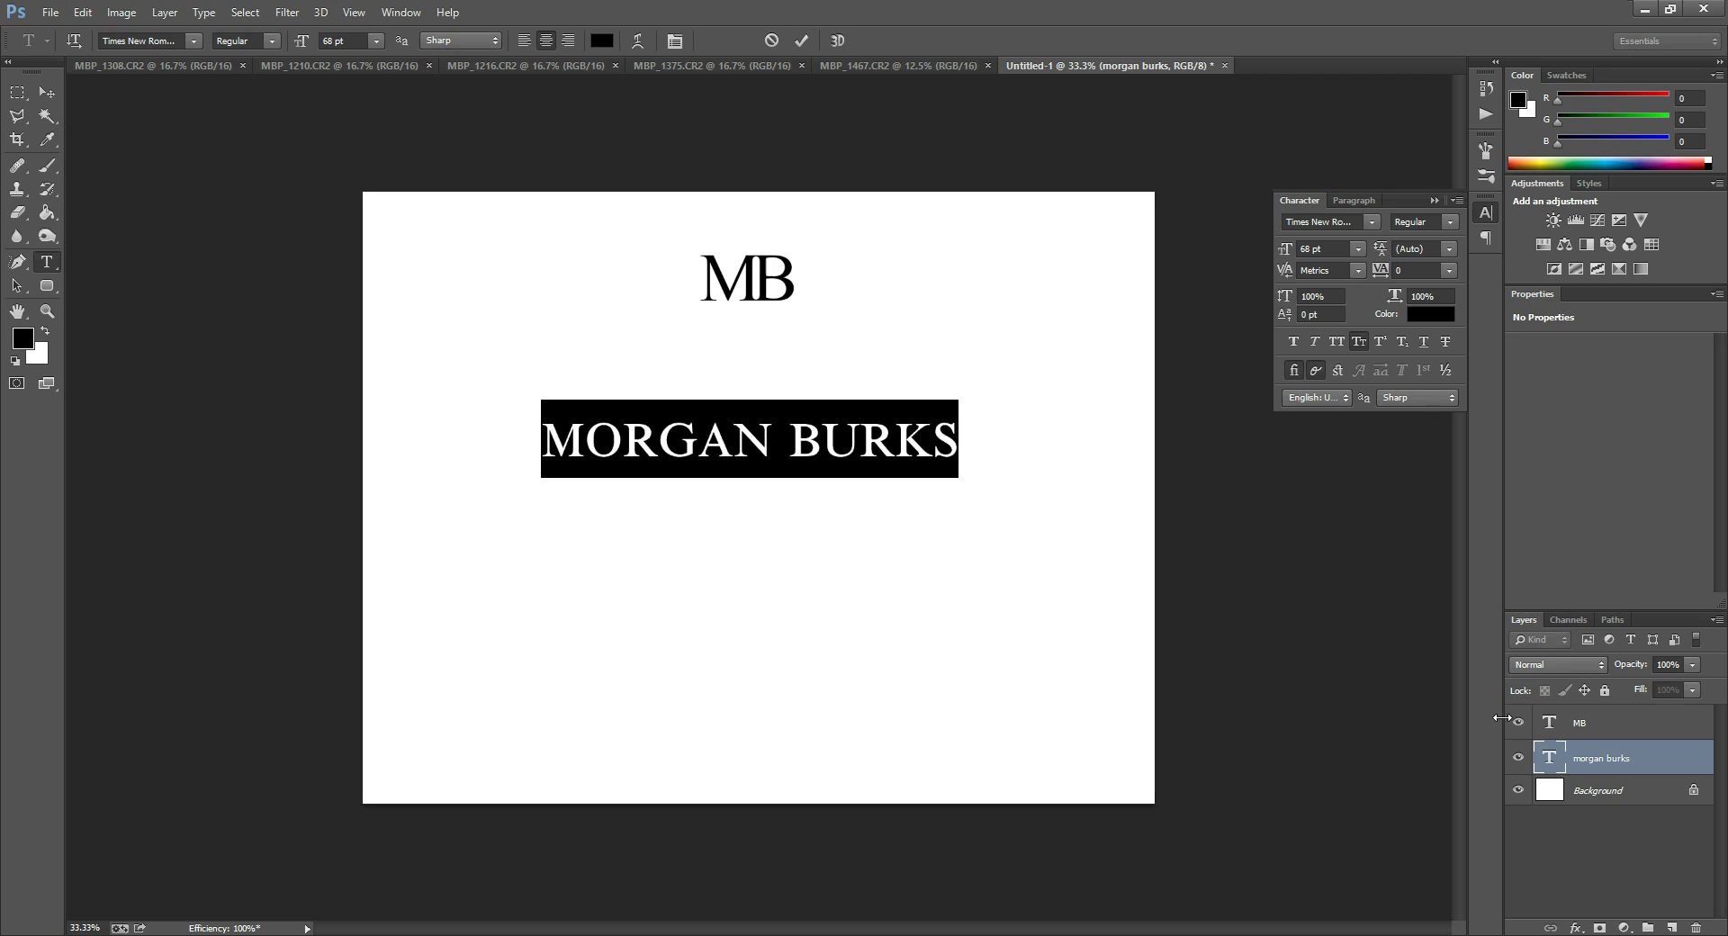
{"action": "left_click", "coordinate": [1545, 763]}
{"action": "double_click", "coordinate": [1546, 763]}
{"action": "left_click", "coordinate": [955, 452]}
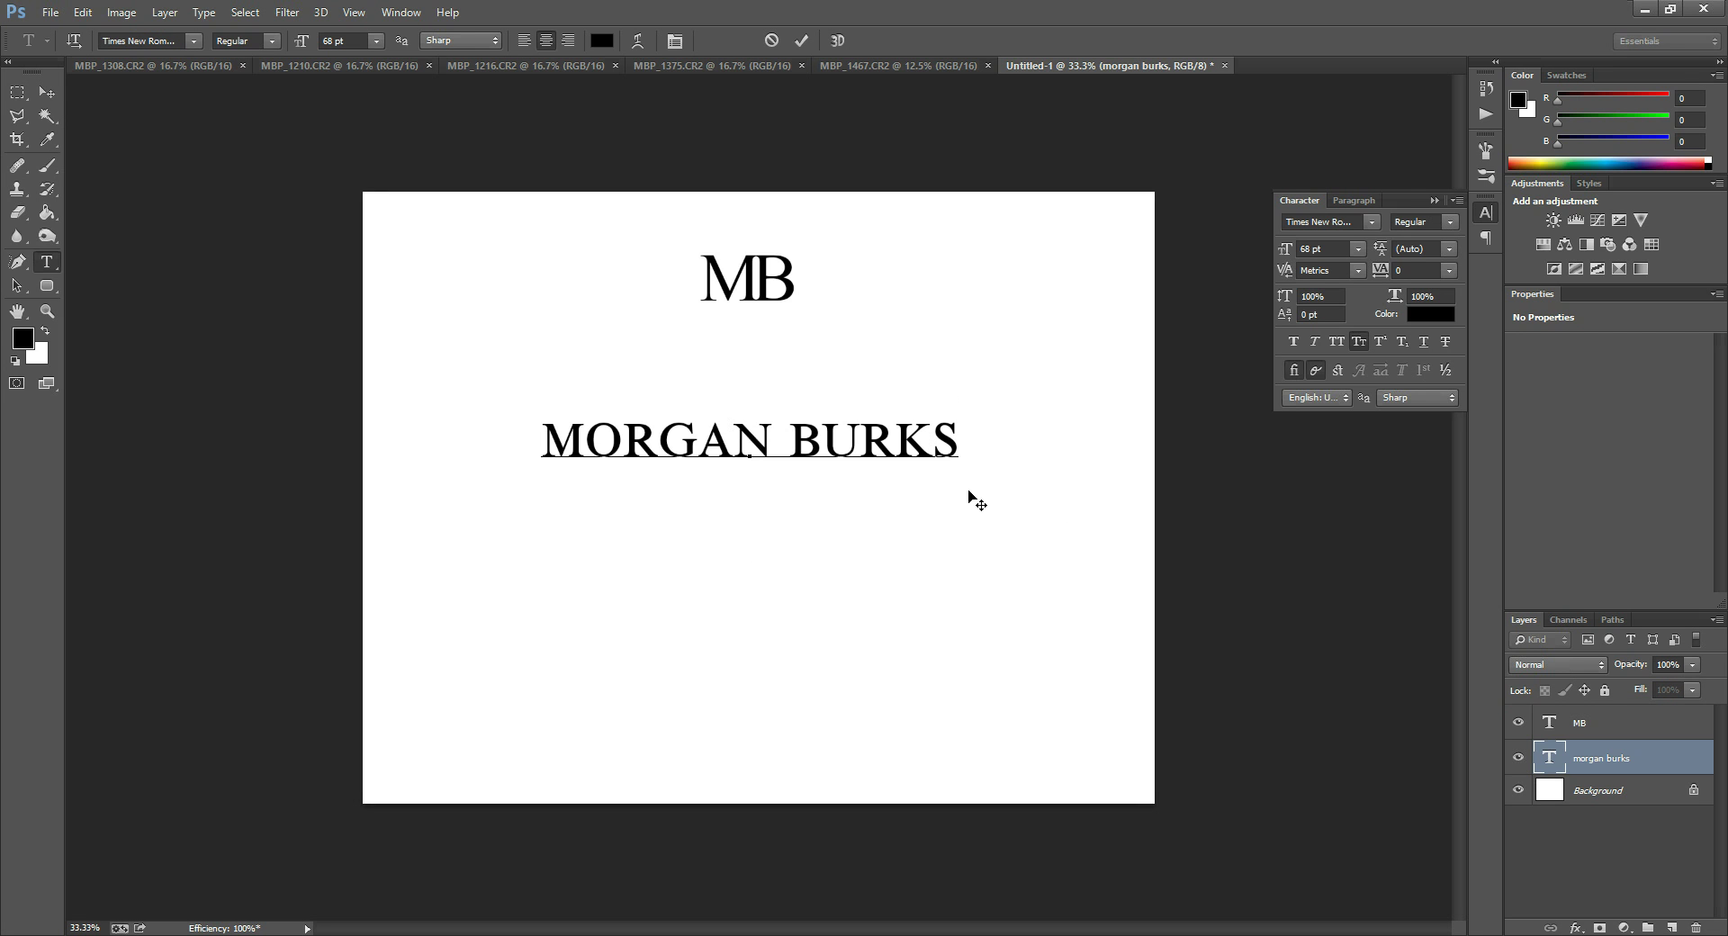
{"action": "type", "text": "PHOTO"}
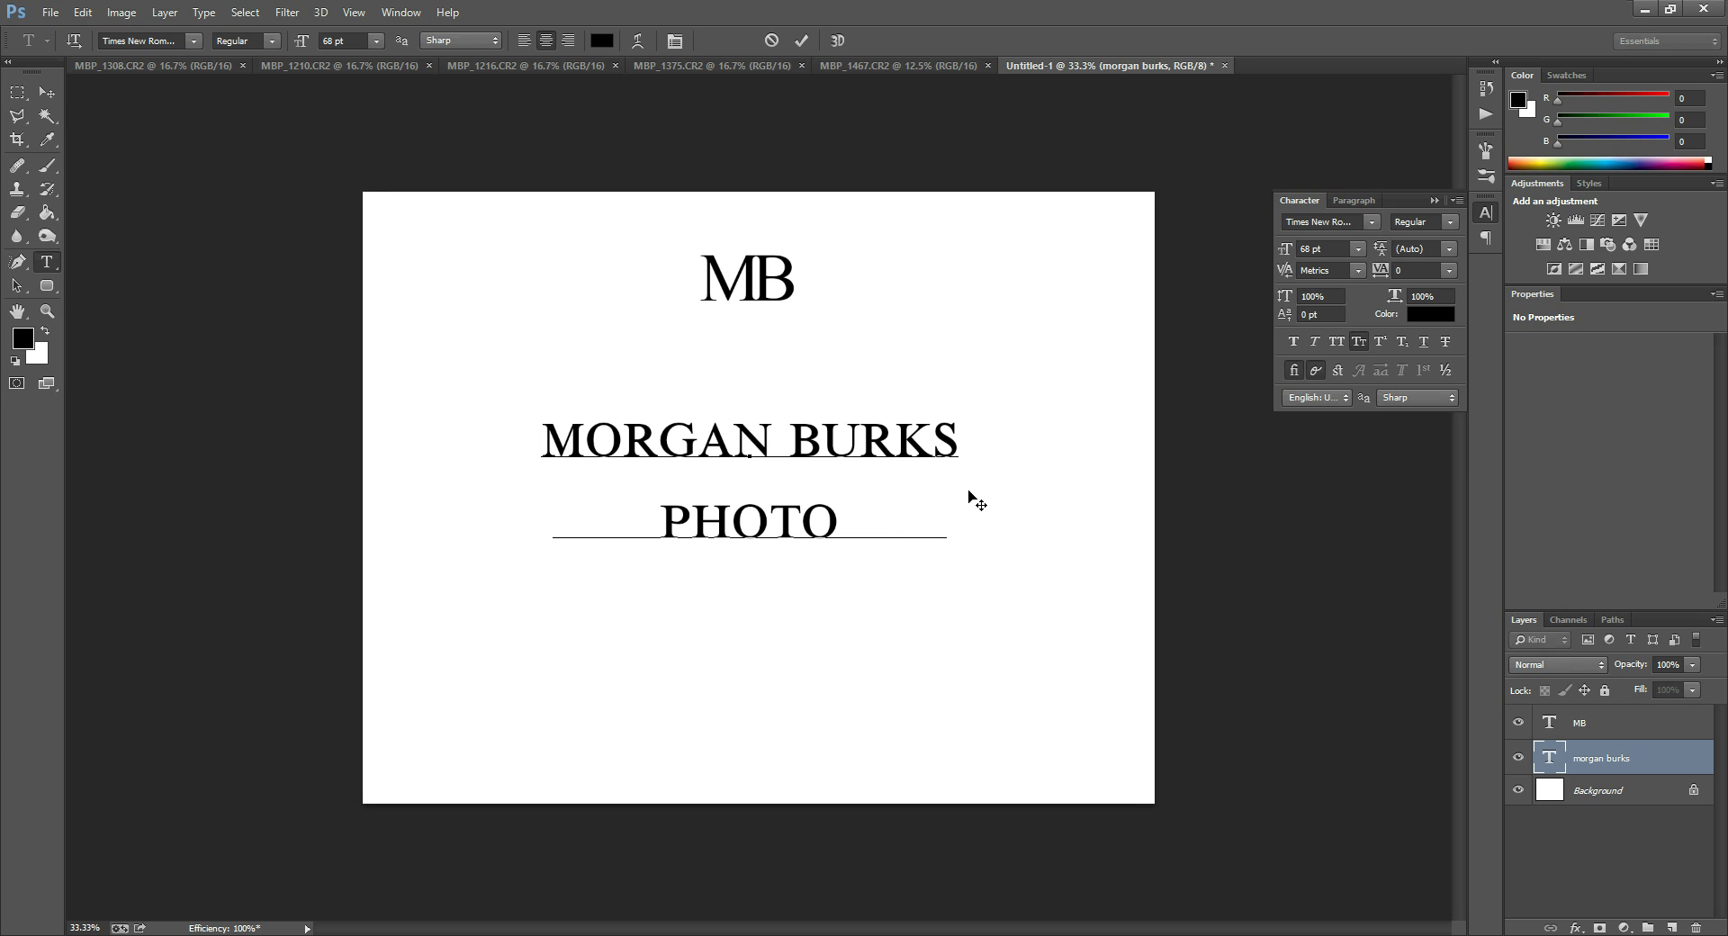
{"action": "type", "text": "   PHY"}
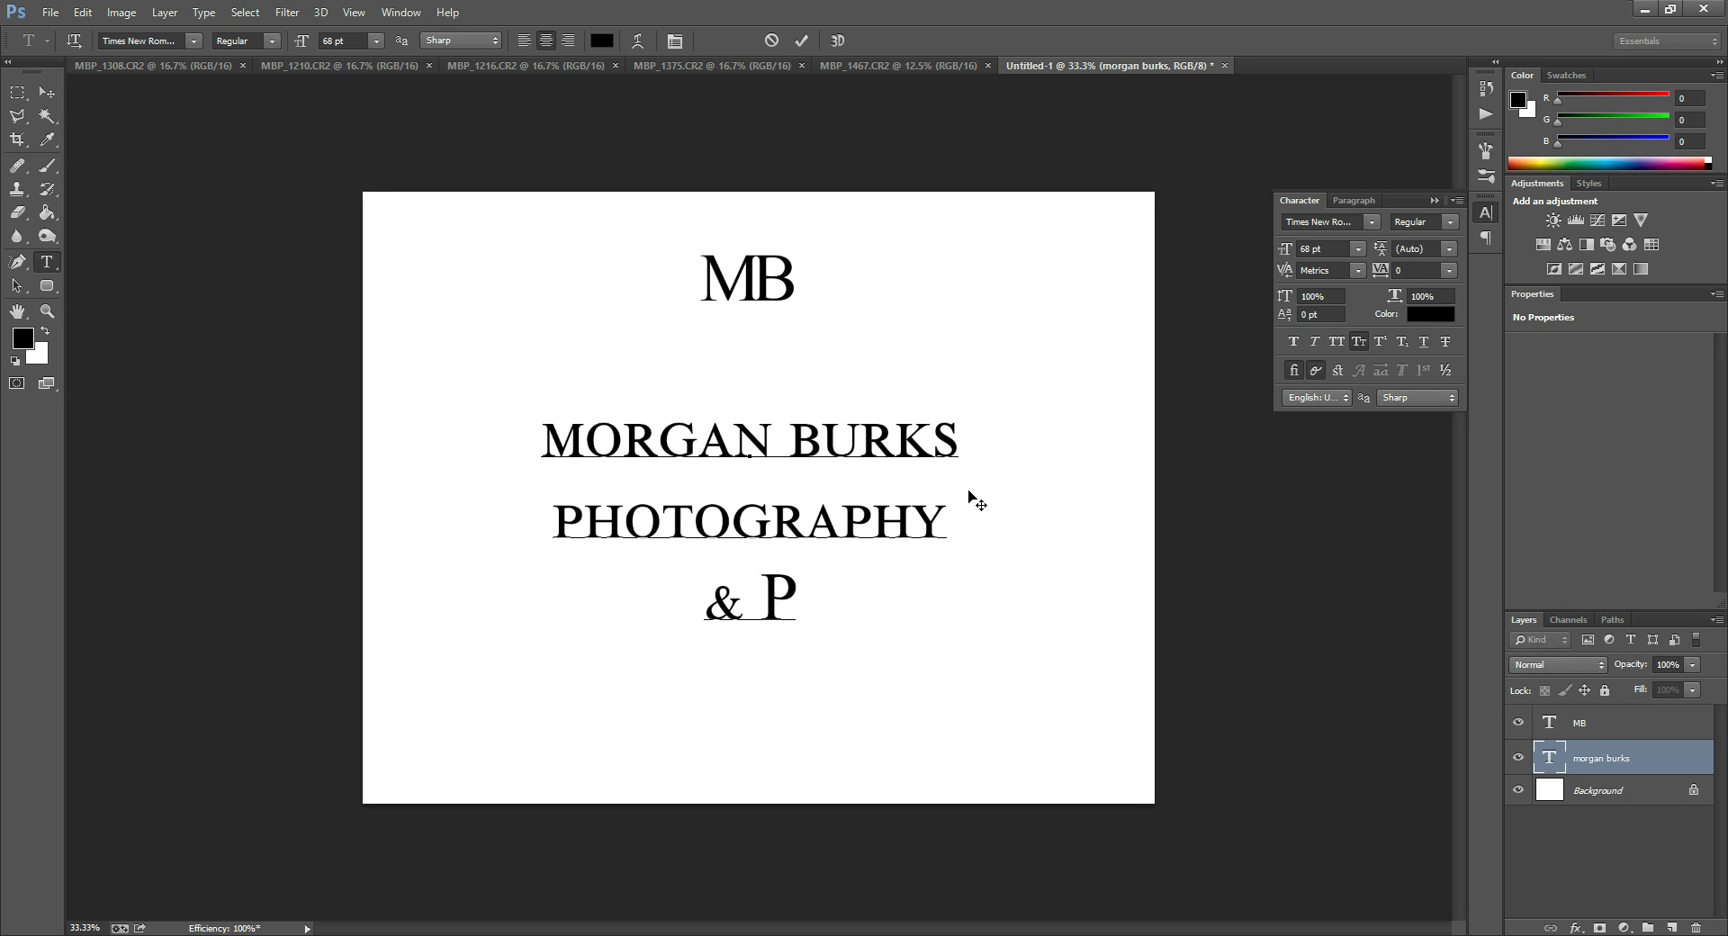
{"action": "type", "text": " PRDO"}
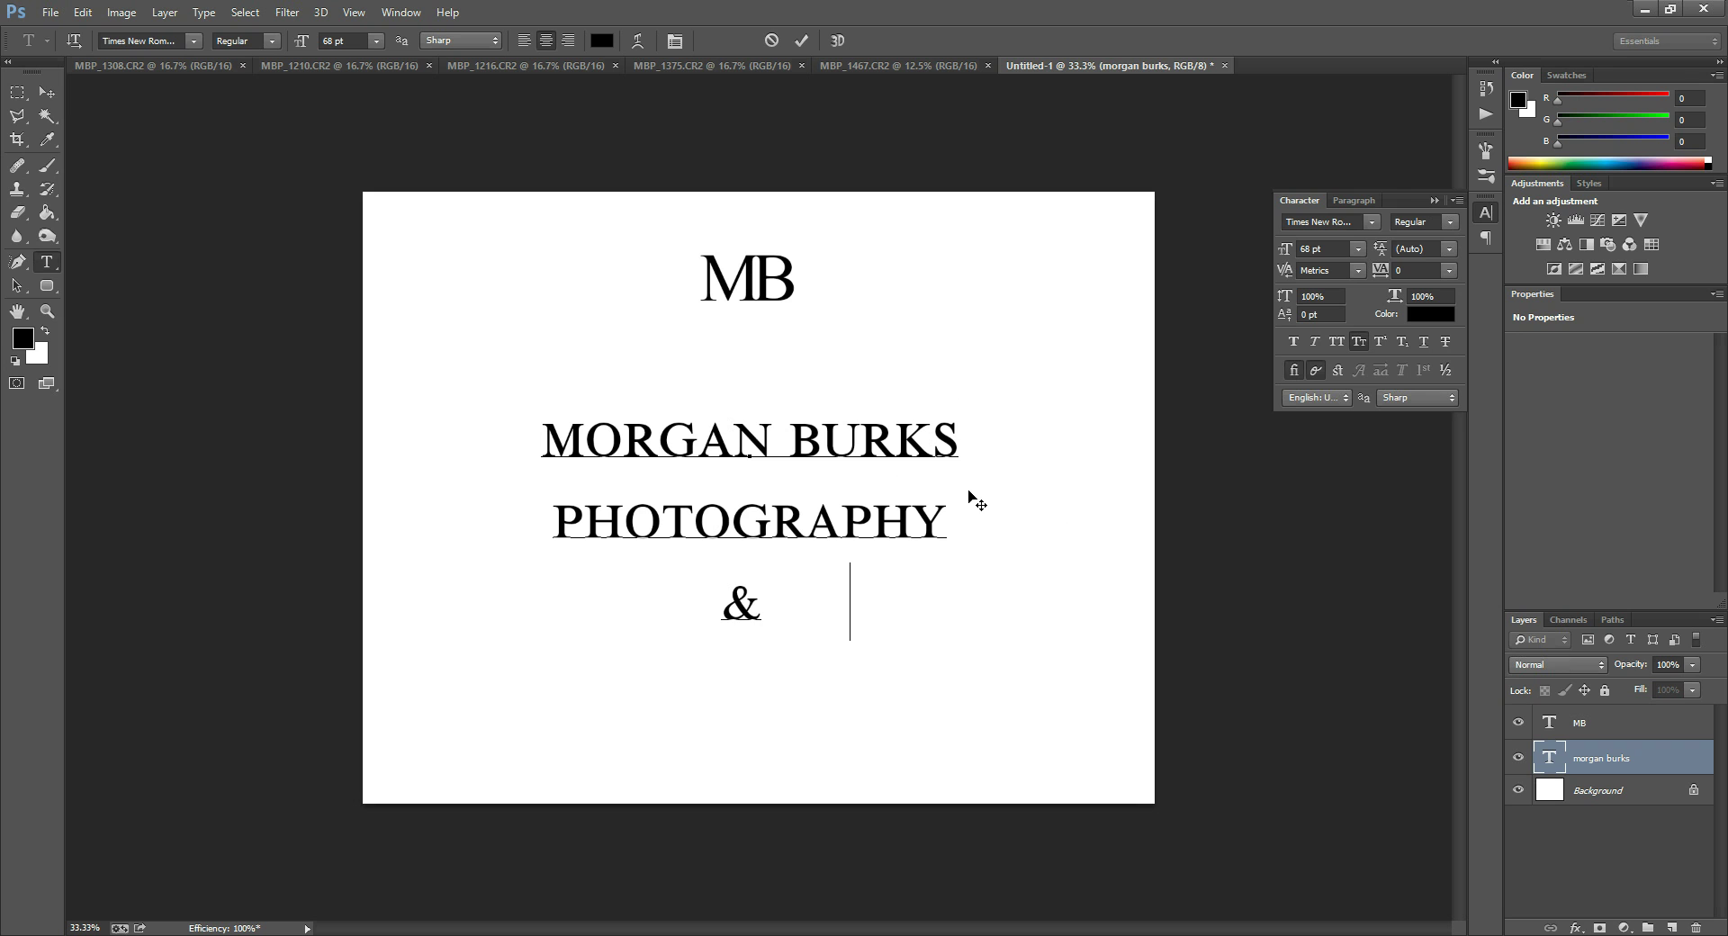
{"action": "key", "text": "BackSpace"}
{"action": "key", "text": "BackSpace"}
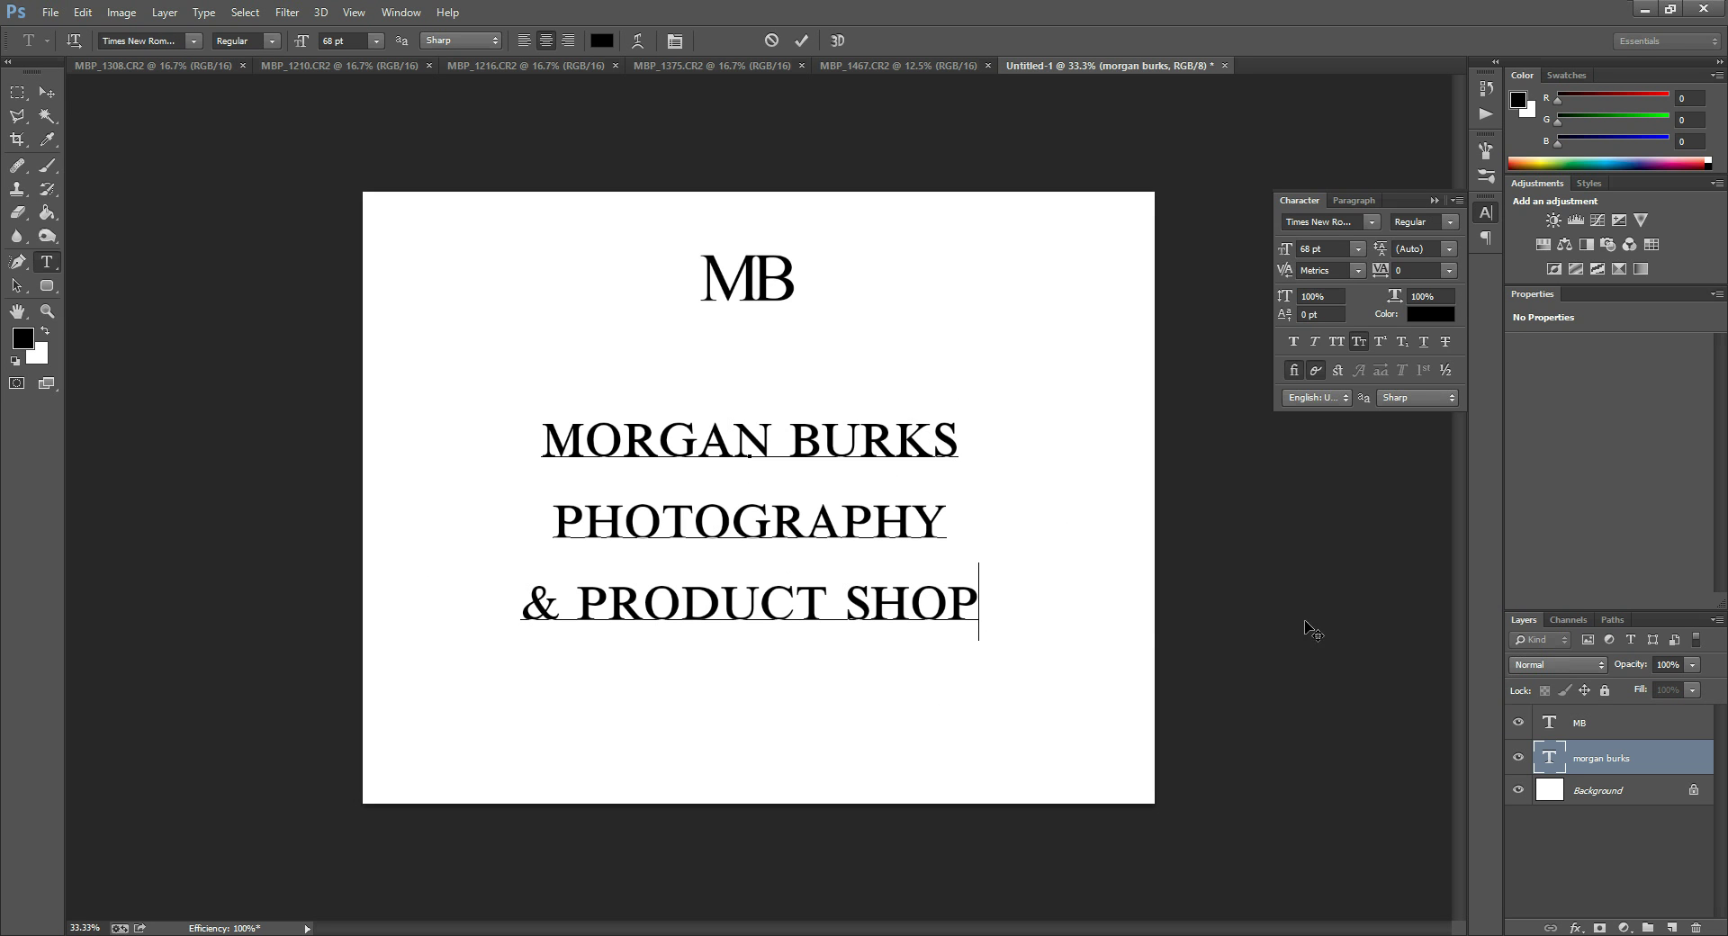
{"action": "key", "text": "ctrl+Return"}
{"action": "key", "text": "v"}
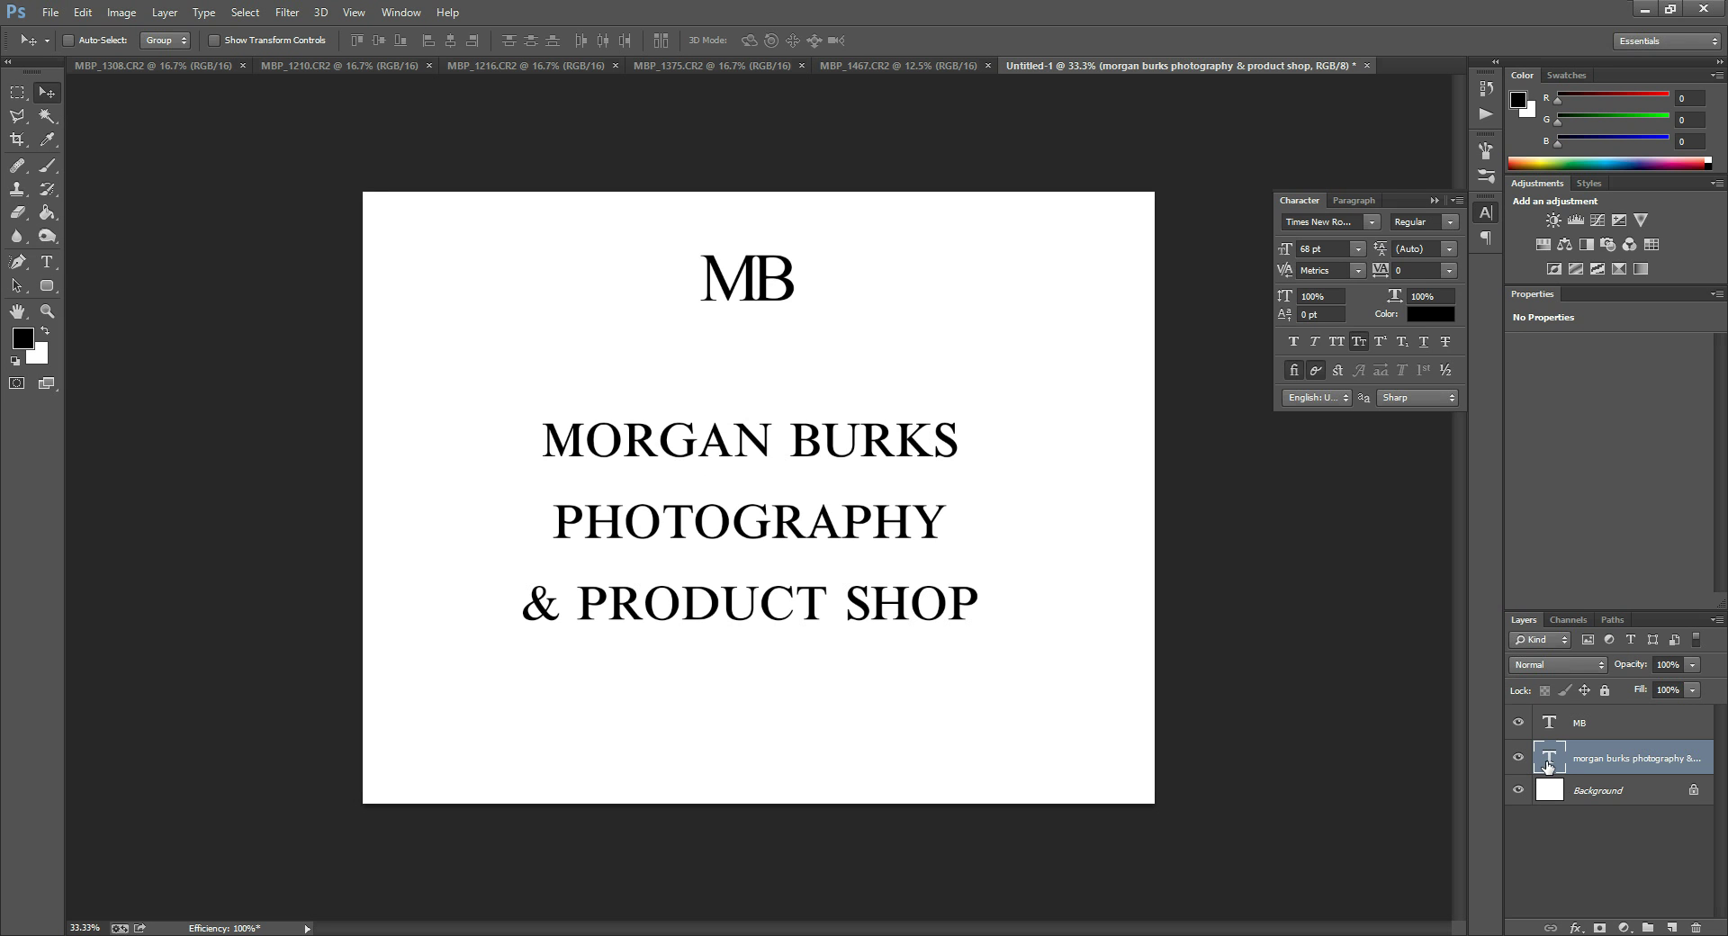
Set the title's leading to 48 pt, after trying 24 pt and 30 pt.
{"action": "double_click", "coordinate": [1547, 765]}
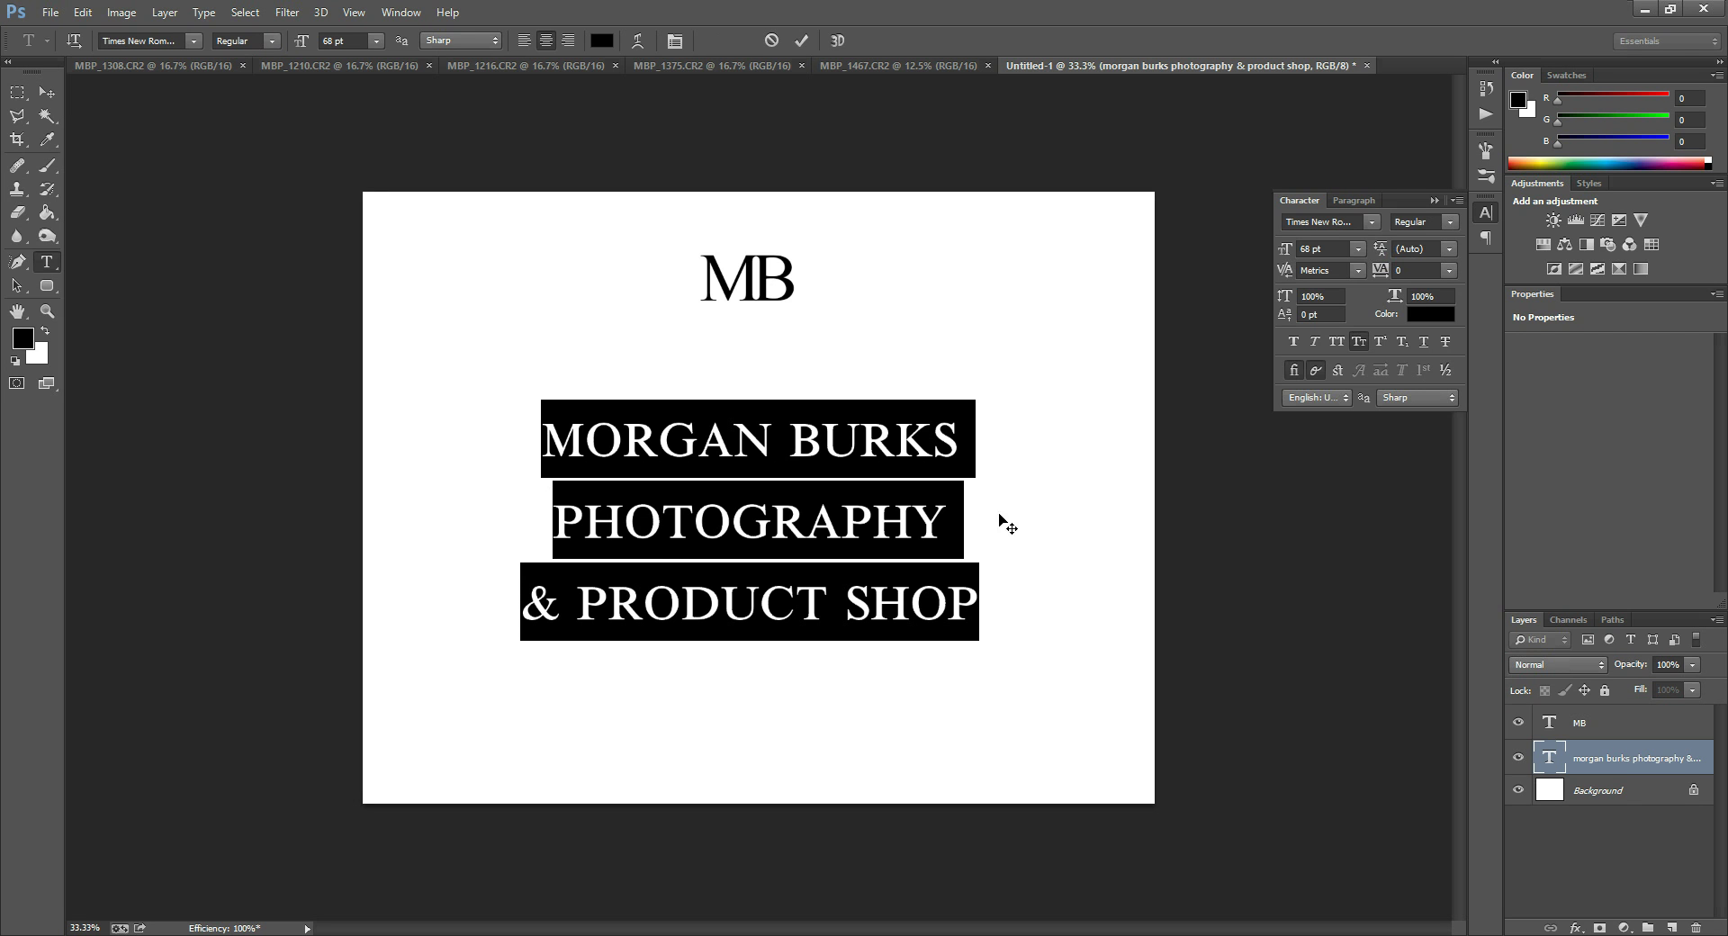
{"action": "left_click", "coordinate": [1449, 251]}
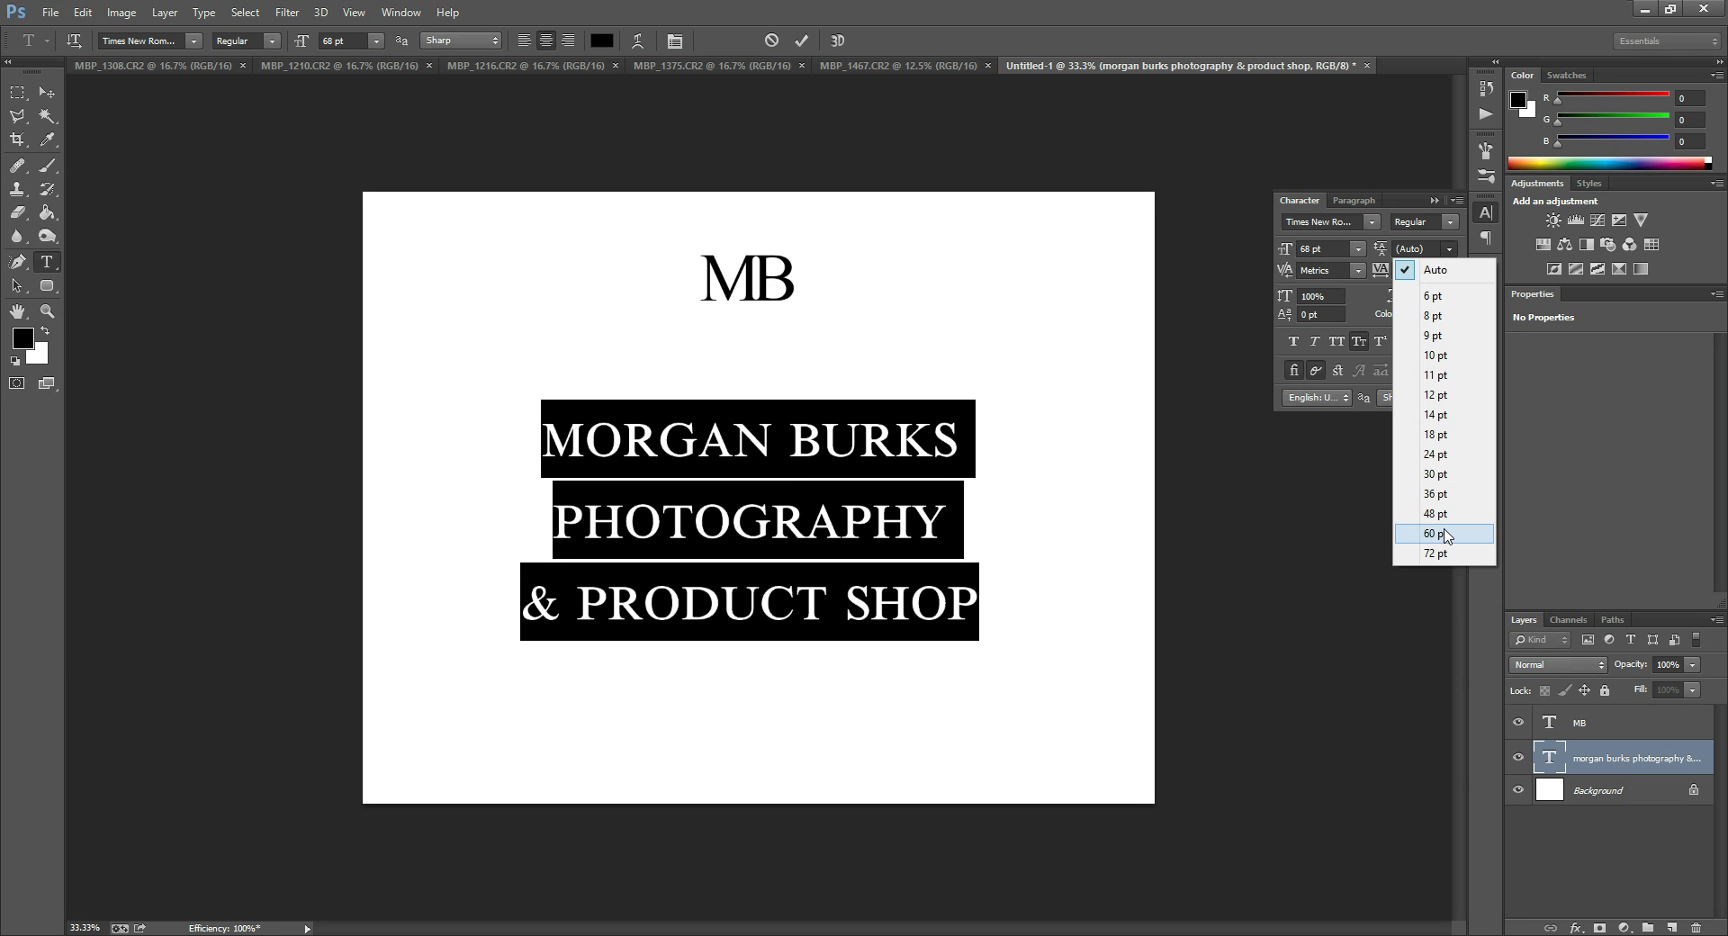
{"action": "left_click", "coordinate": [1438, 453]}
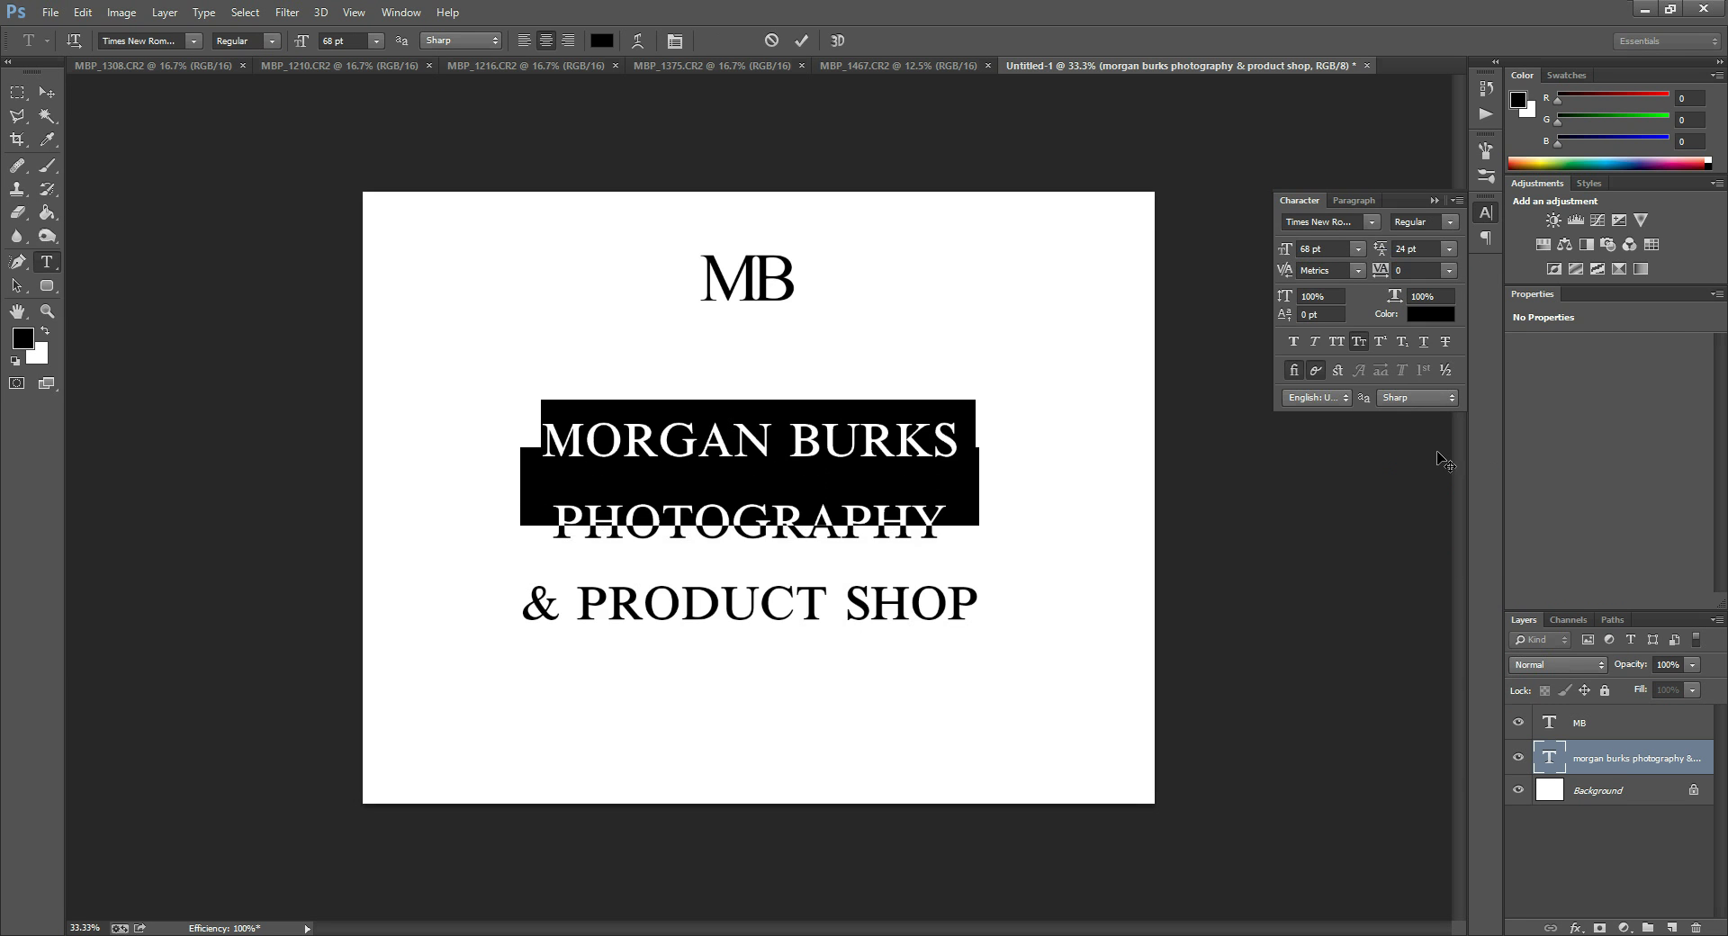
{"action": "left_click", "coordinate": [1426, 249]}
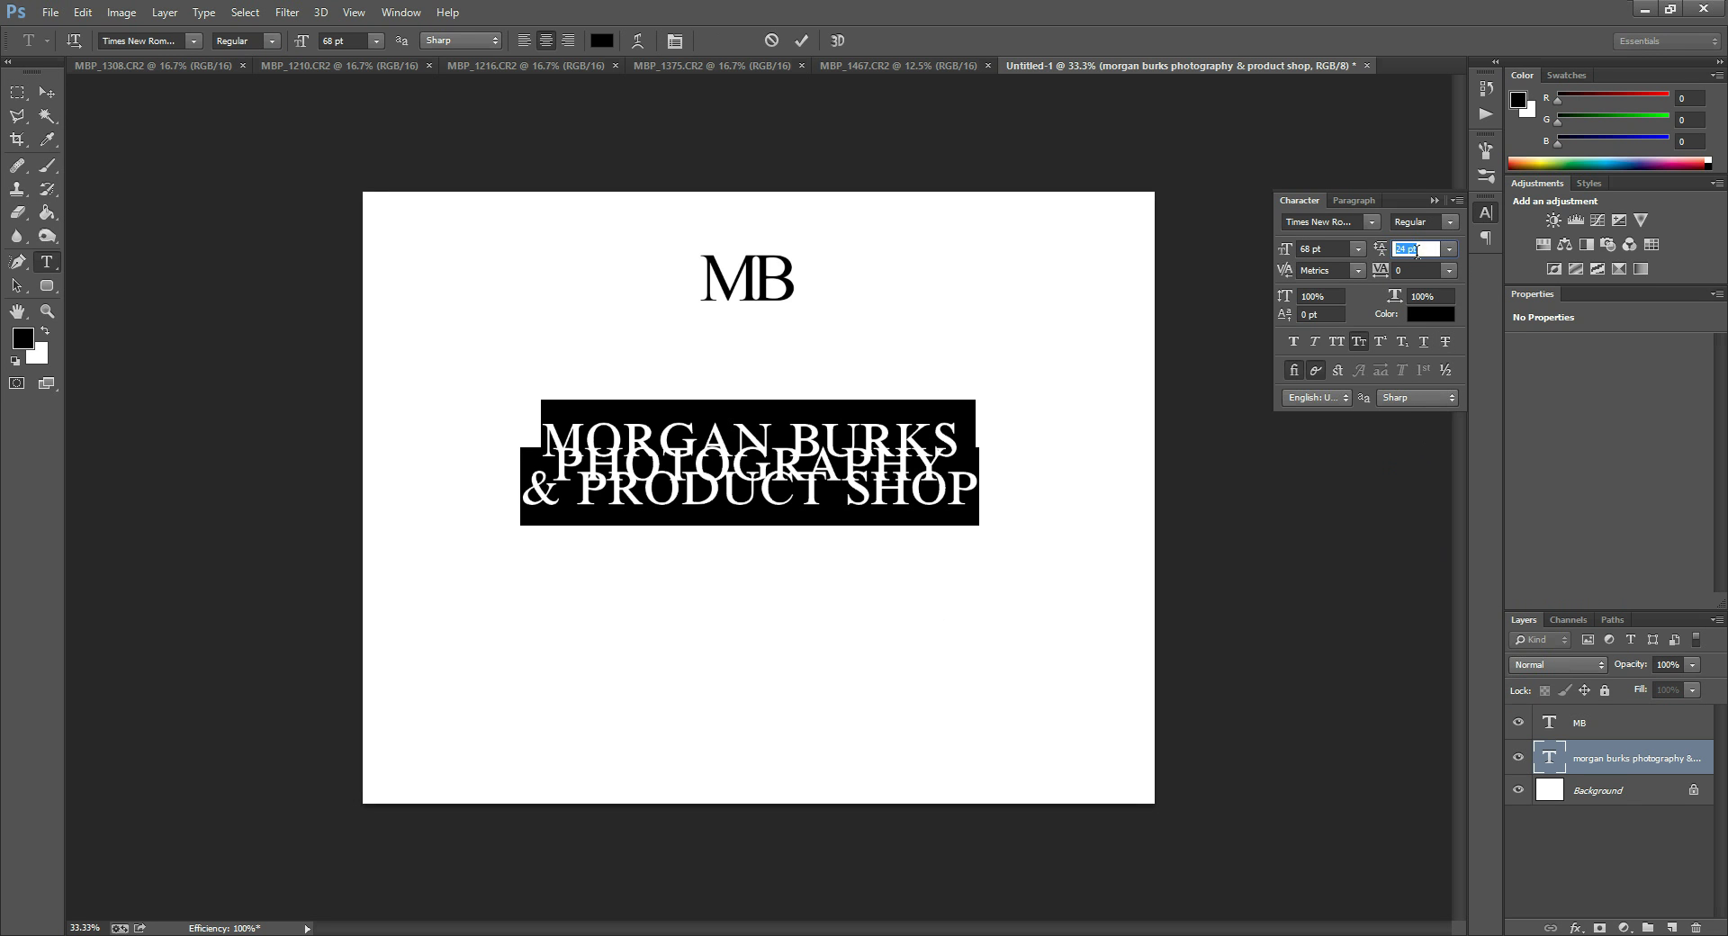
{"action": "key", "text": "Up"}
{"action": "key", "text": "Up"}
{"action": "key", "text": "Up"}
{"action": "key", "text": "Up"}
{"action": "key", "text": "Up"}
{"action": "key", "text": "Up"}
{"action": "key", "text": "Up"}
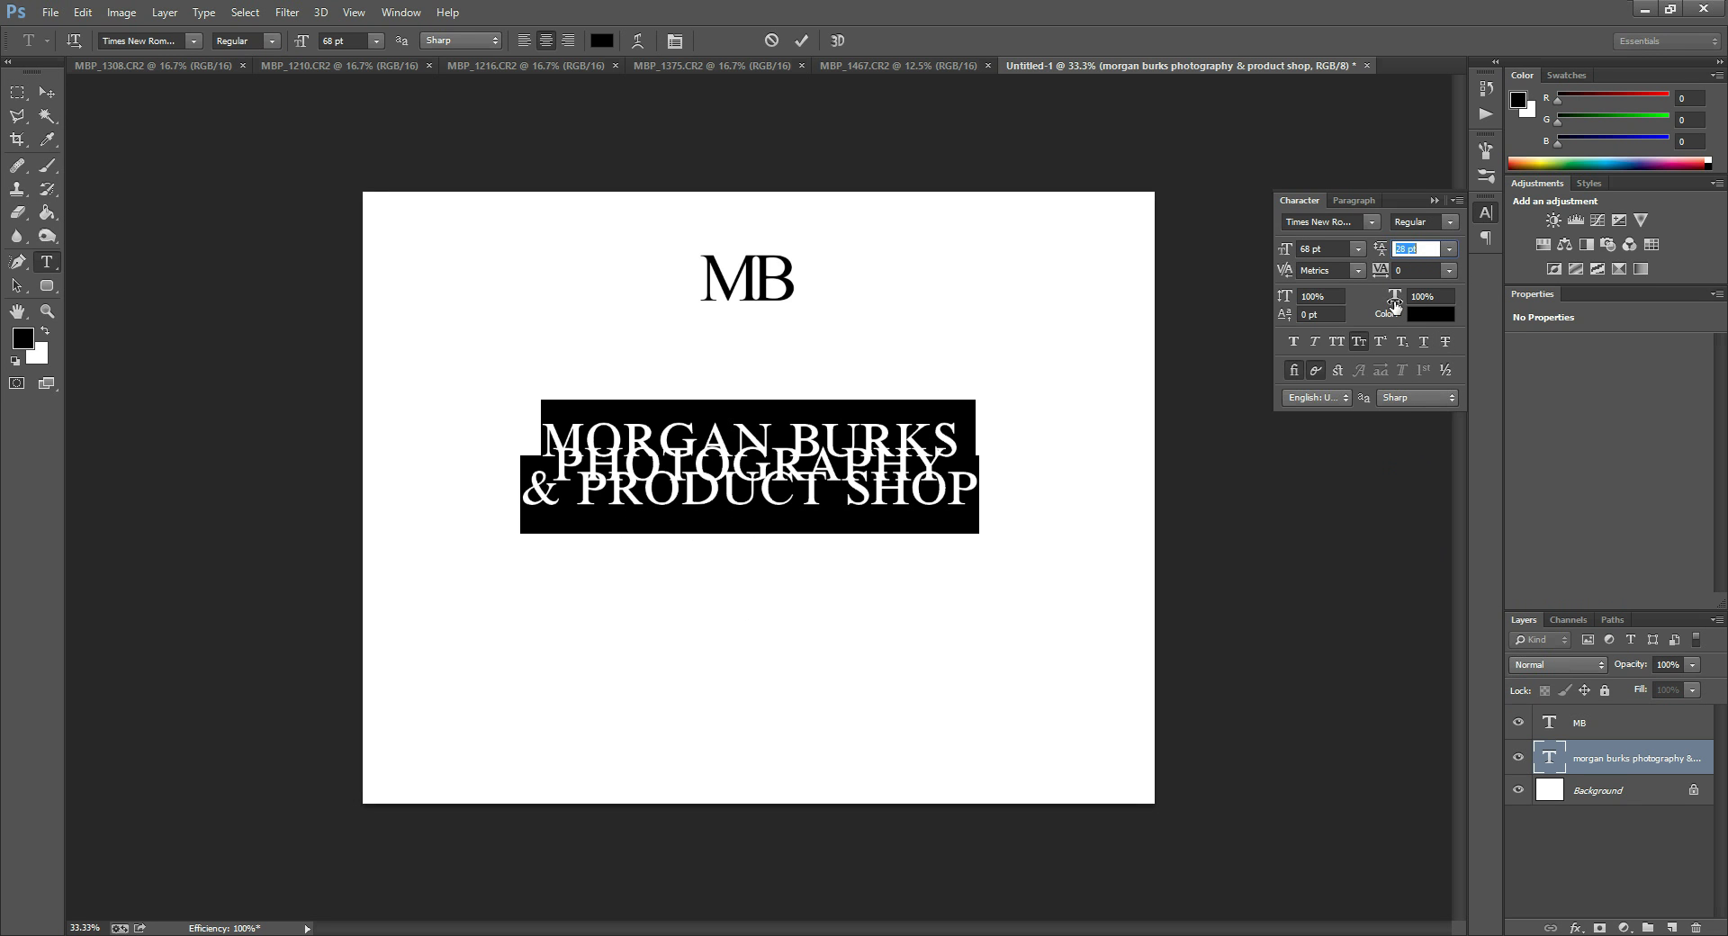
{"action": "key", "text": "Up"}
{"action": "key", "text": "Up"}
{"action": "key", "text": "Up"}
{"action": "key", "text": "Up"}
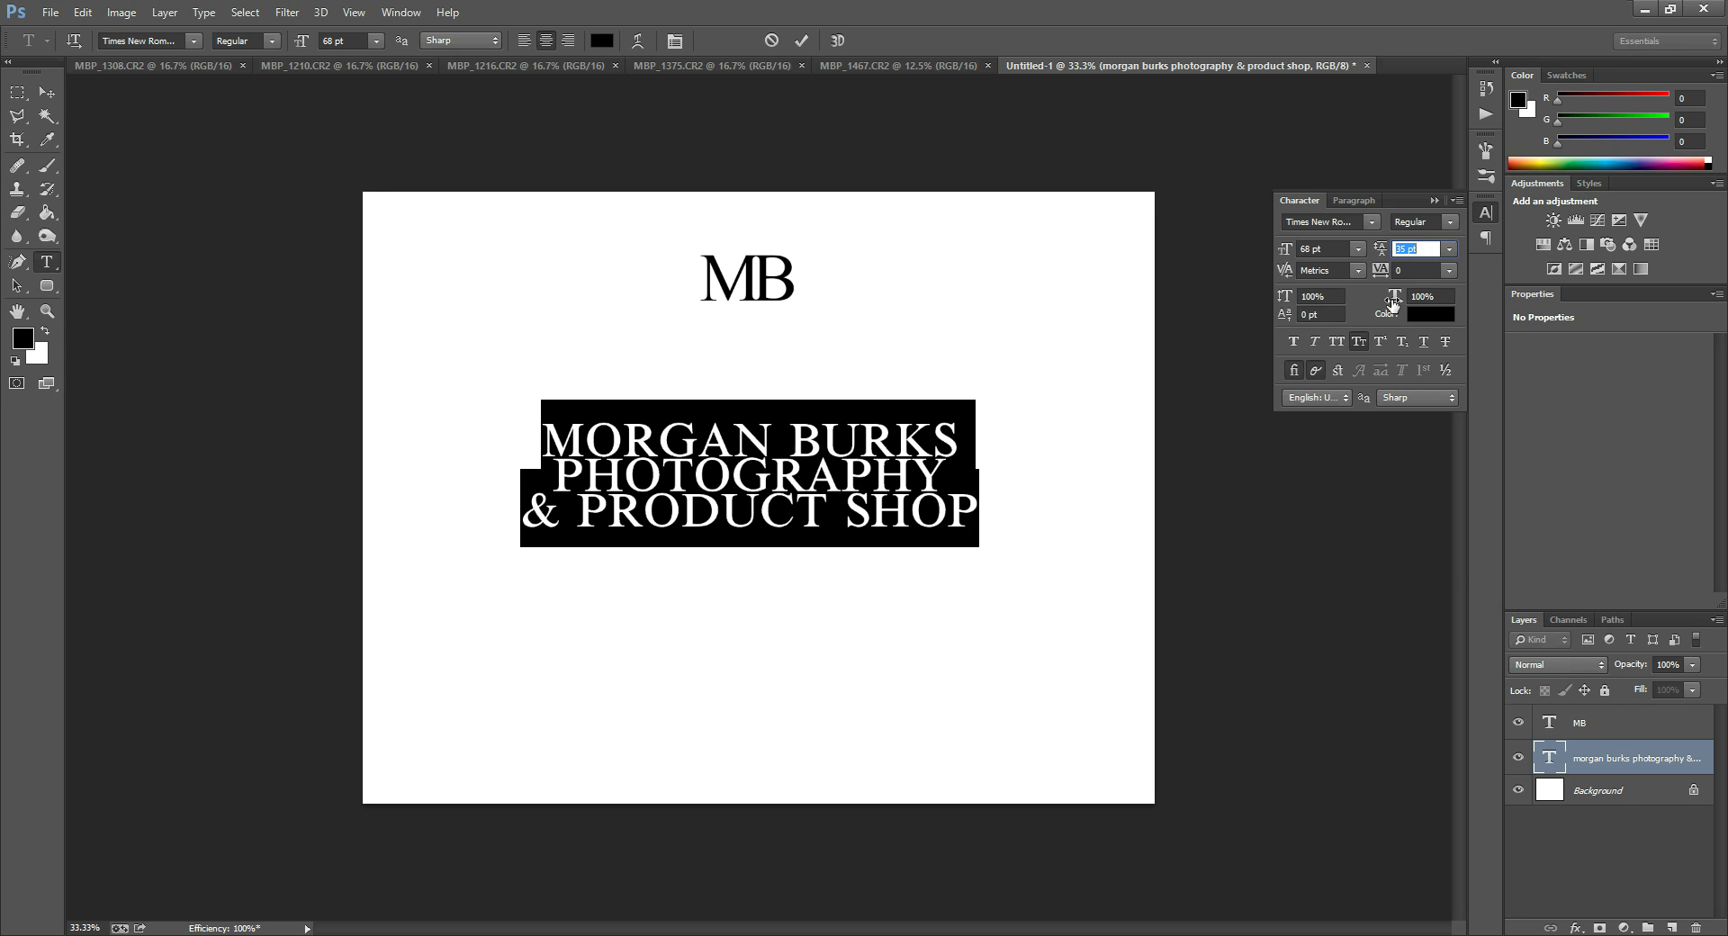
{"action": "left_click", "coordinate": [1450, 250]}
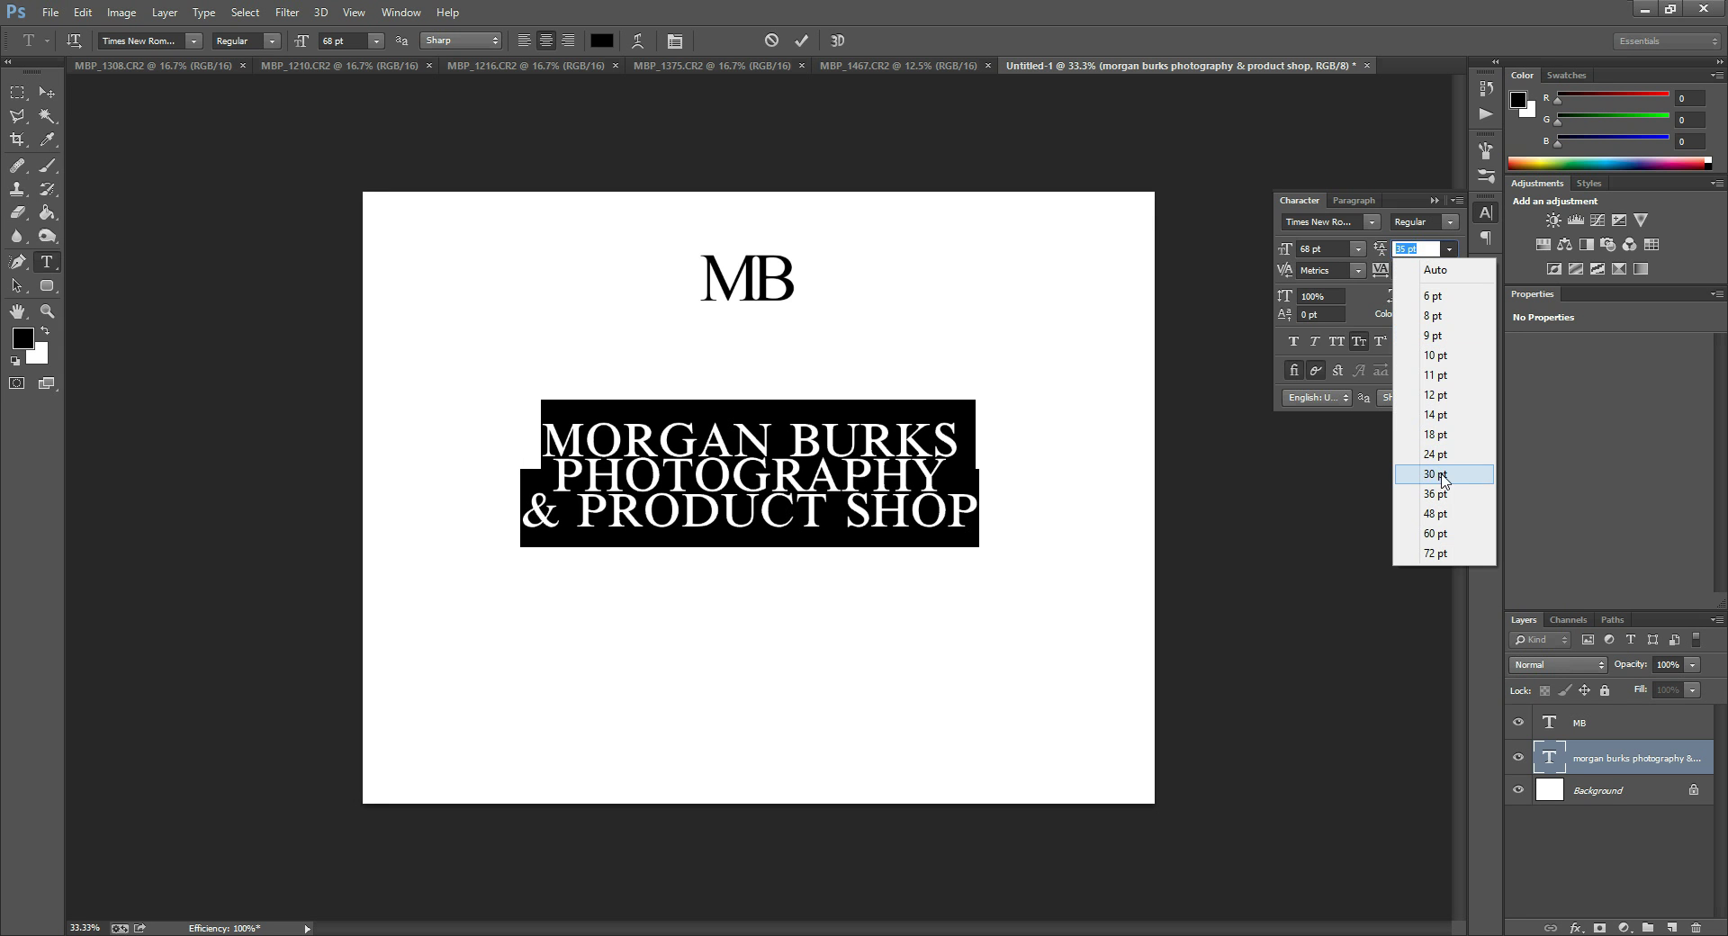
{"action": "left_click", "coordinate": [1444, 479]}
{"action": "left_click", "coordinate": [1449, 250]}
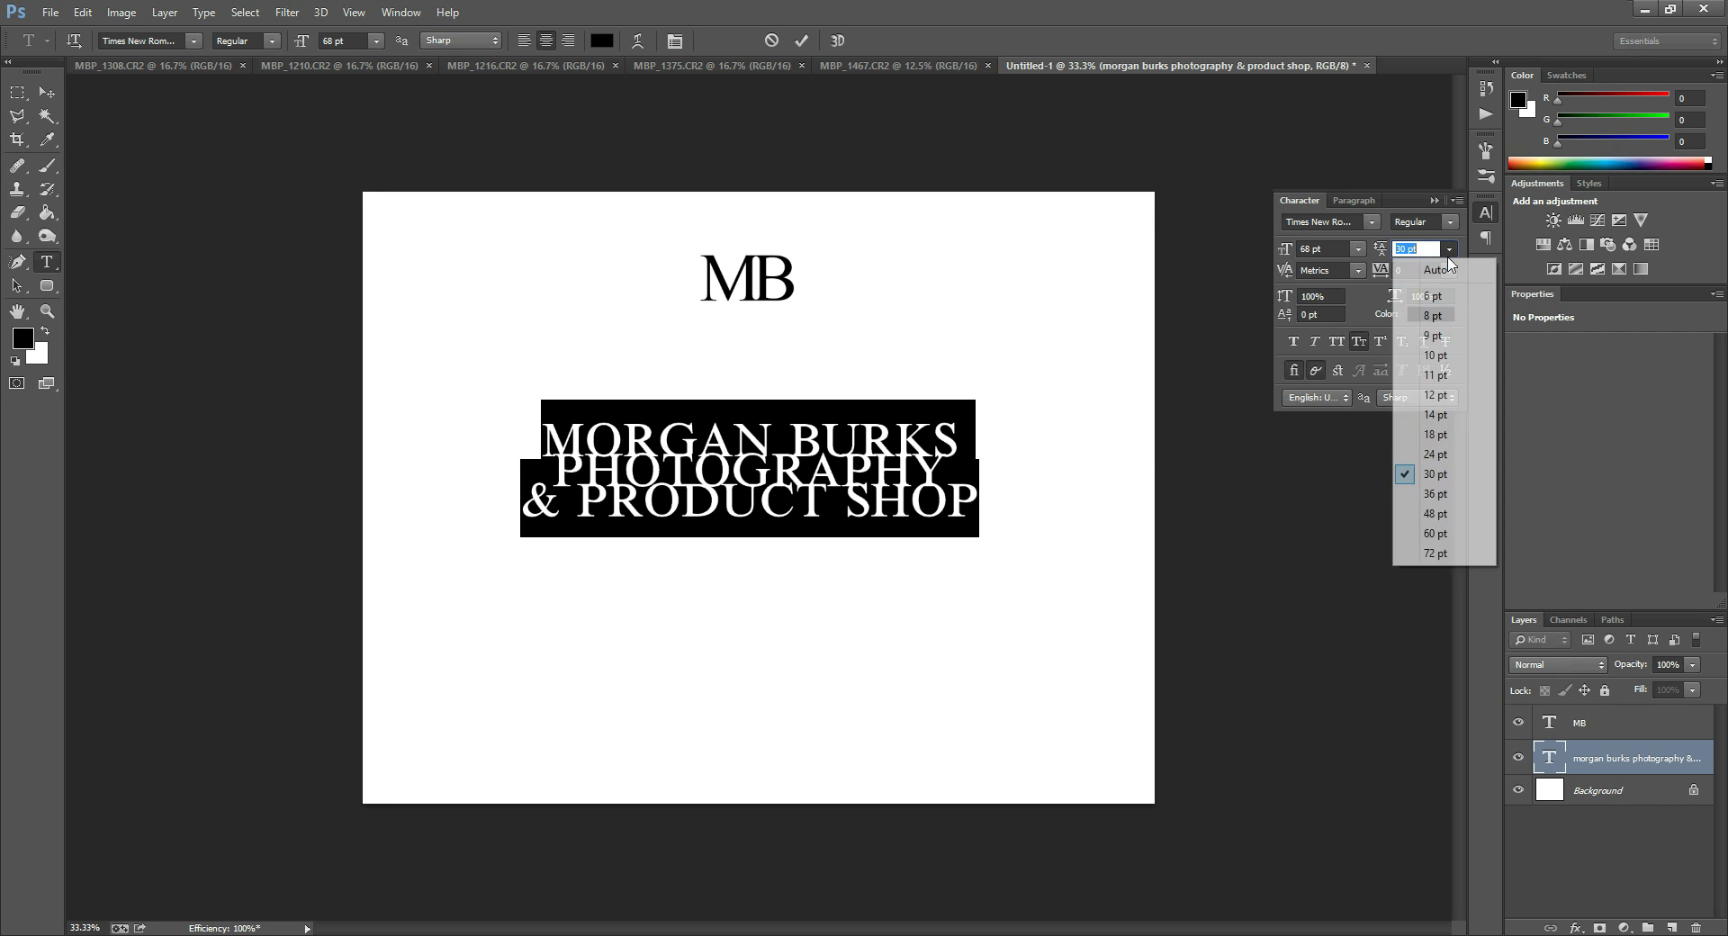
{"action": "left_click", "coordinate": [1447, 513]}
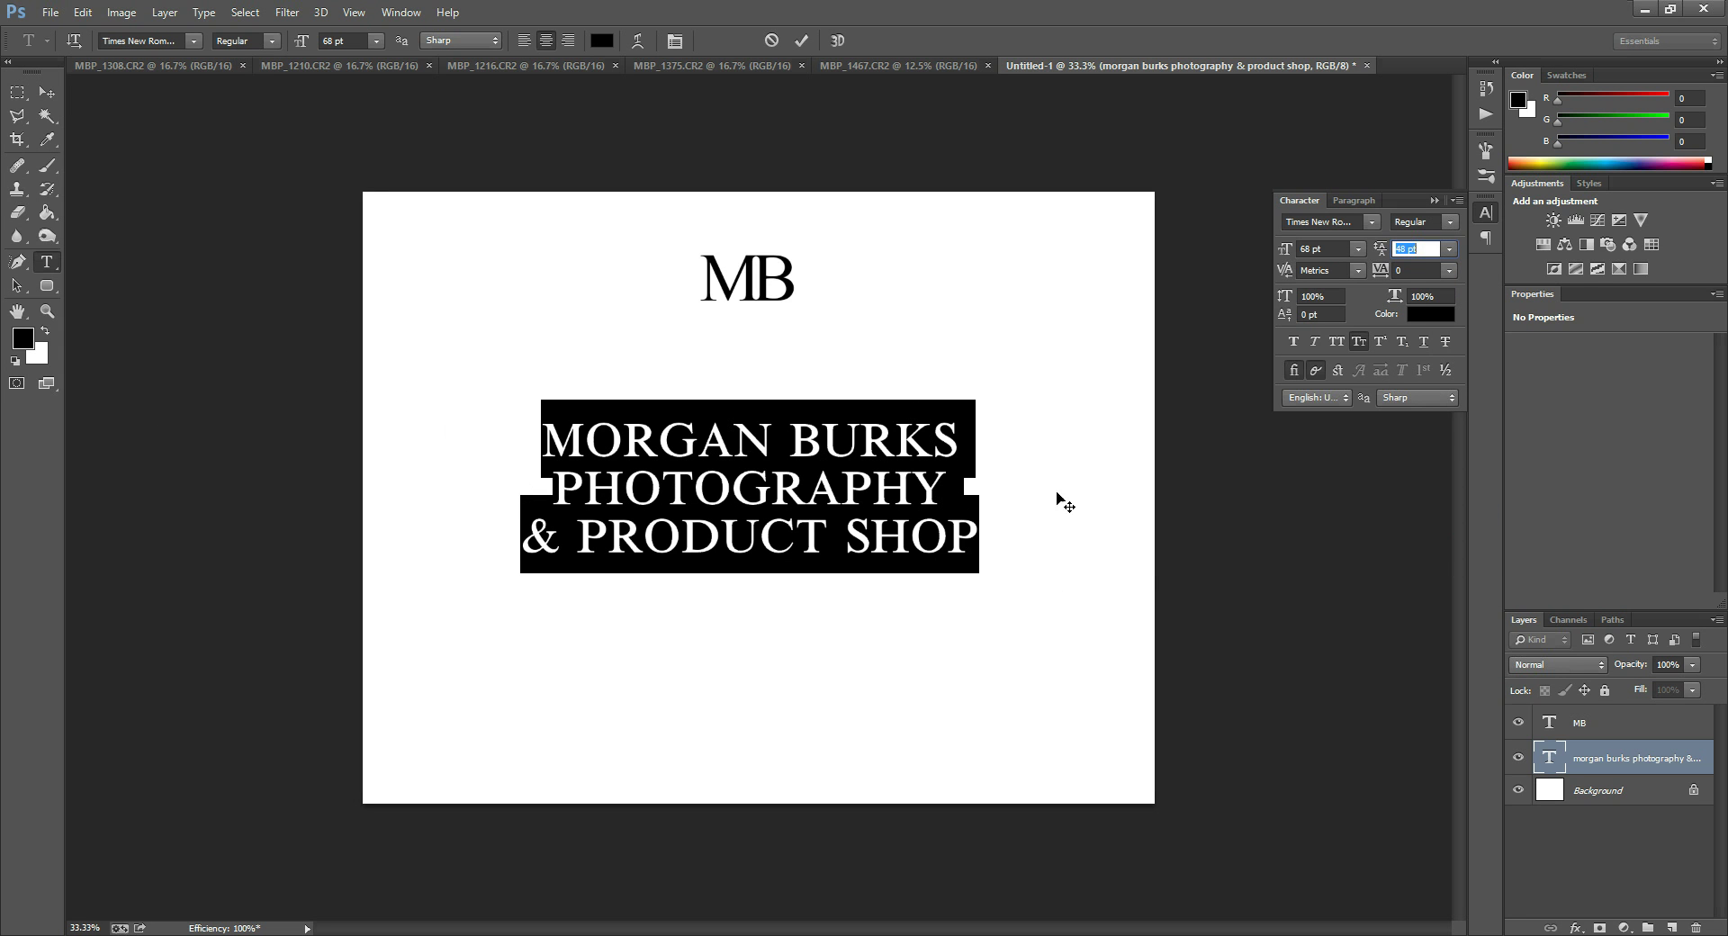
{"action": "left_click", "coordinate": [772, 499]}
{"action": "left_click", "coordinate": [547, 486]}
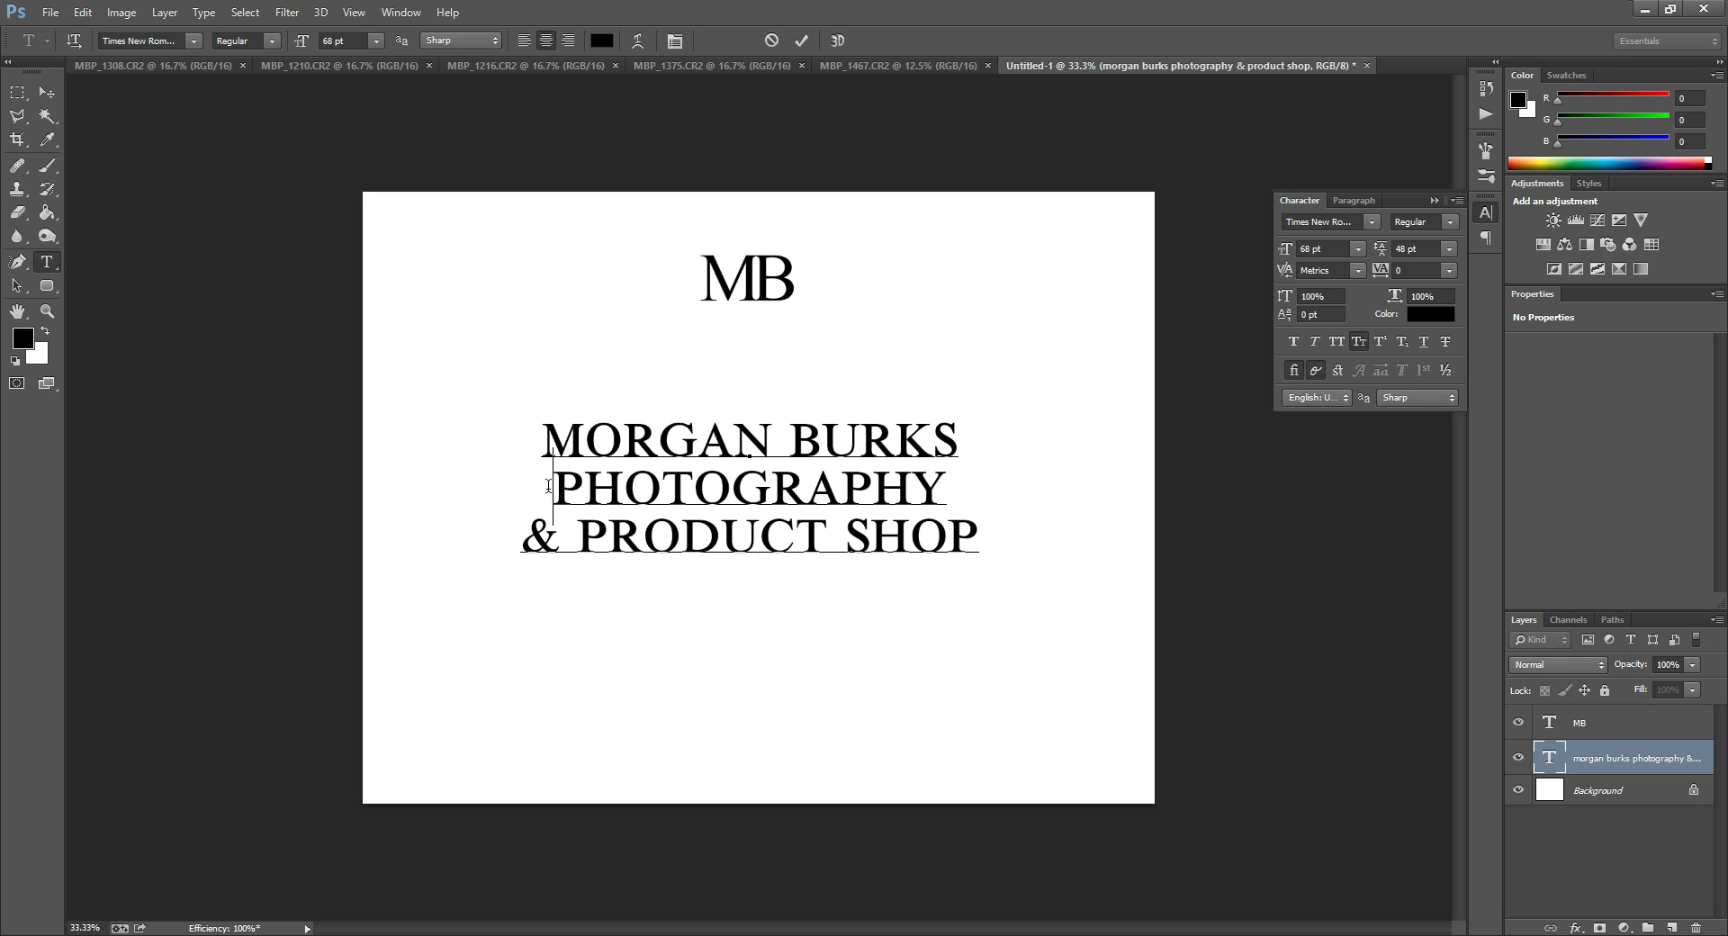
Give the PHOTOGRAPHY and & PRODUCT SHOP lines 51 pt size and 180 tracking.
{"action": "left_click", "coordinate": [978, 537], "text": "shift"}
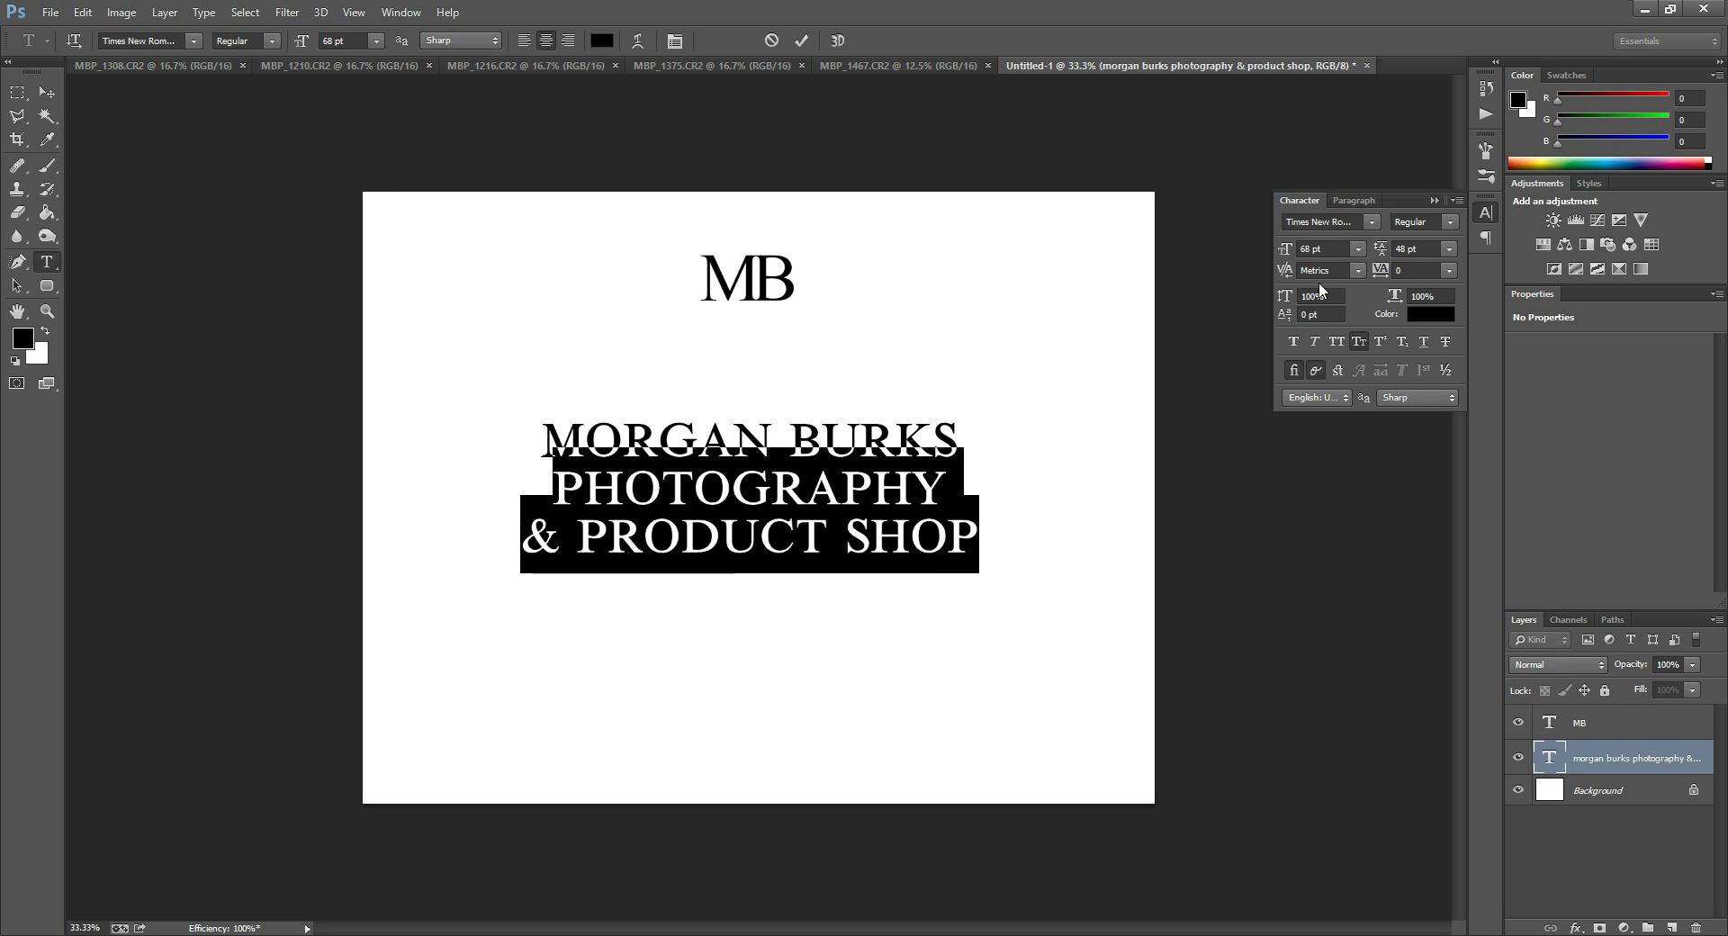
{"action": "left_click", "coordinate": [1417, 270]}
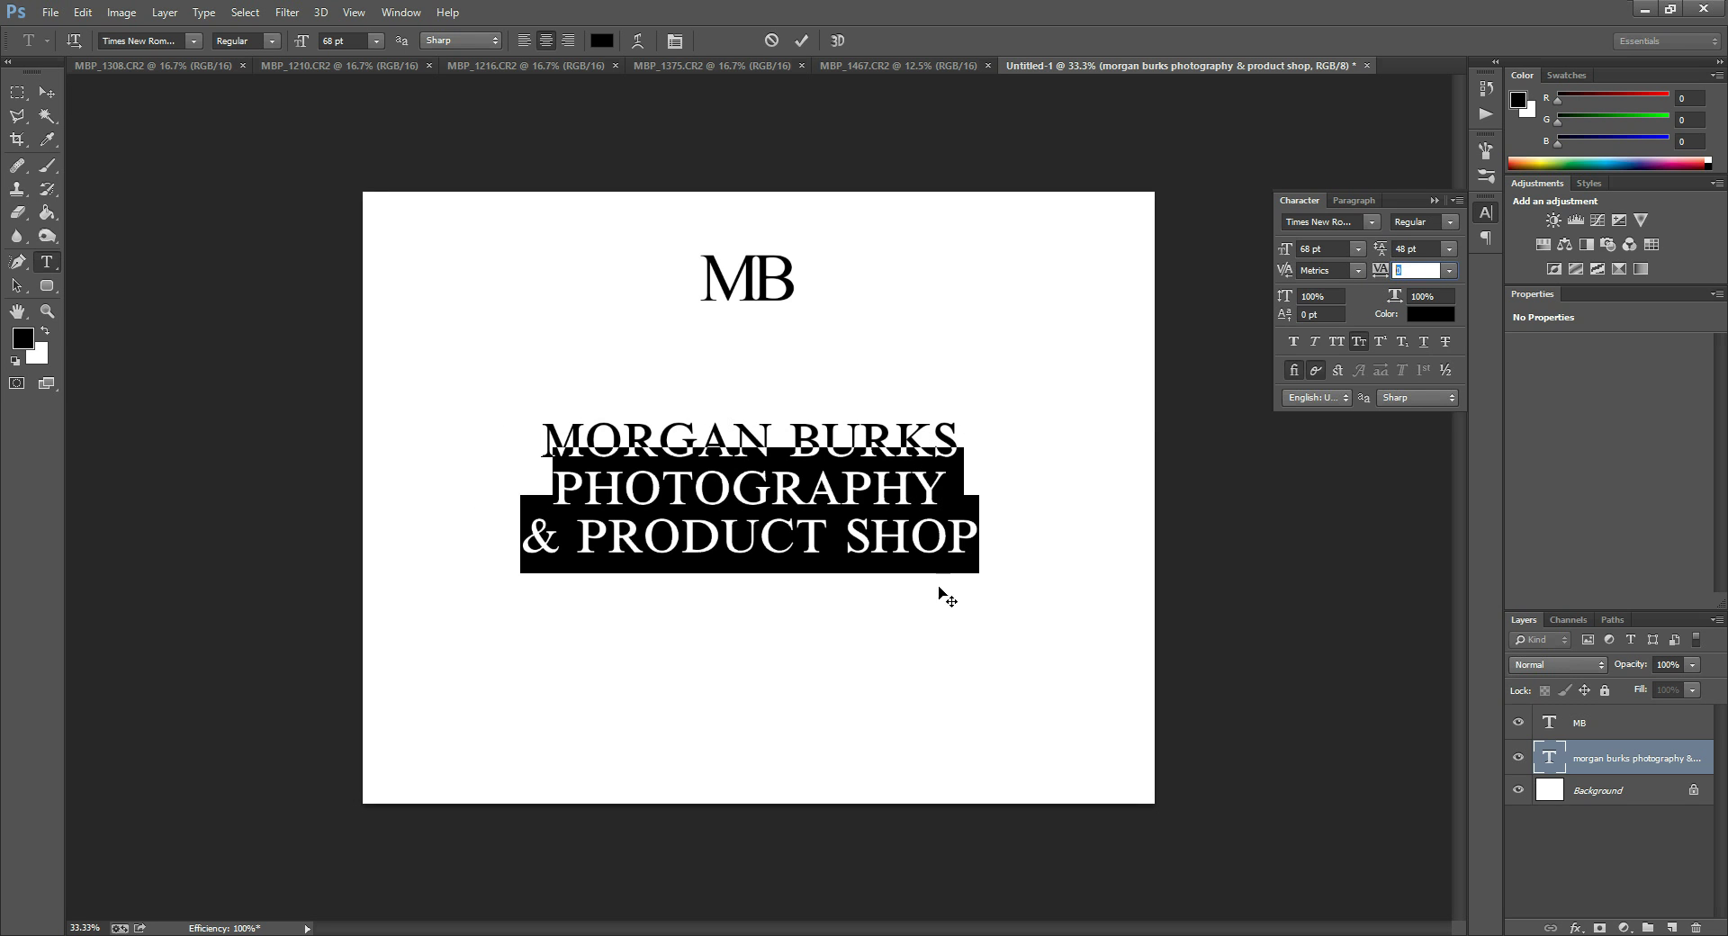
{"action": "type", "text": "-20"}
{"action": "key", "text": "Down"}
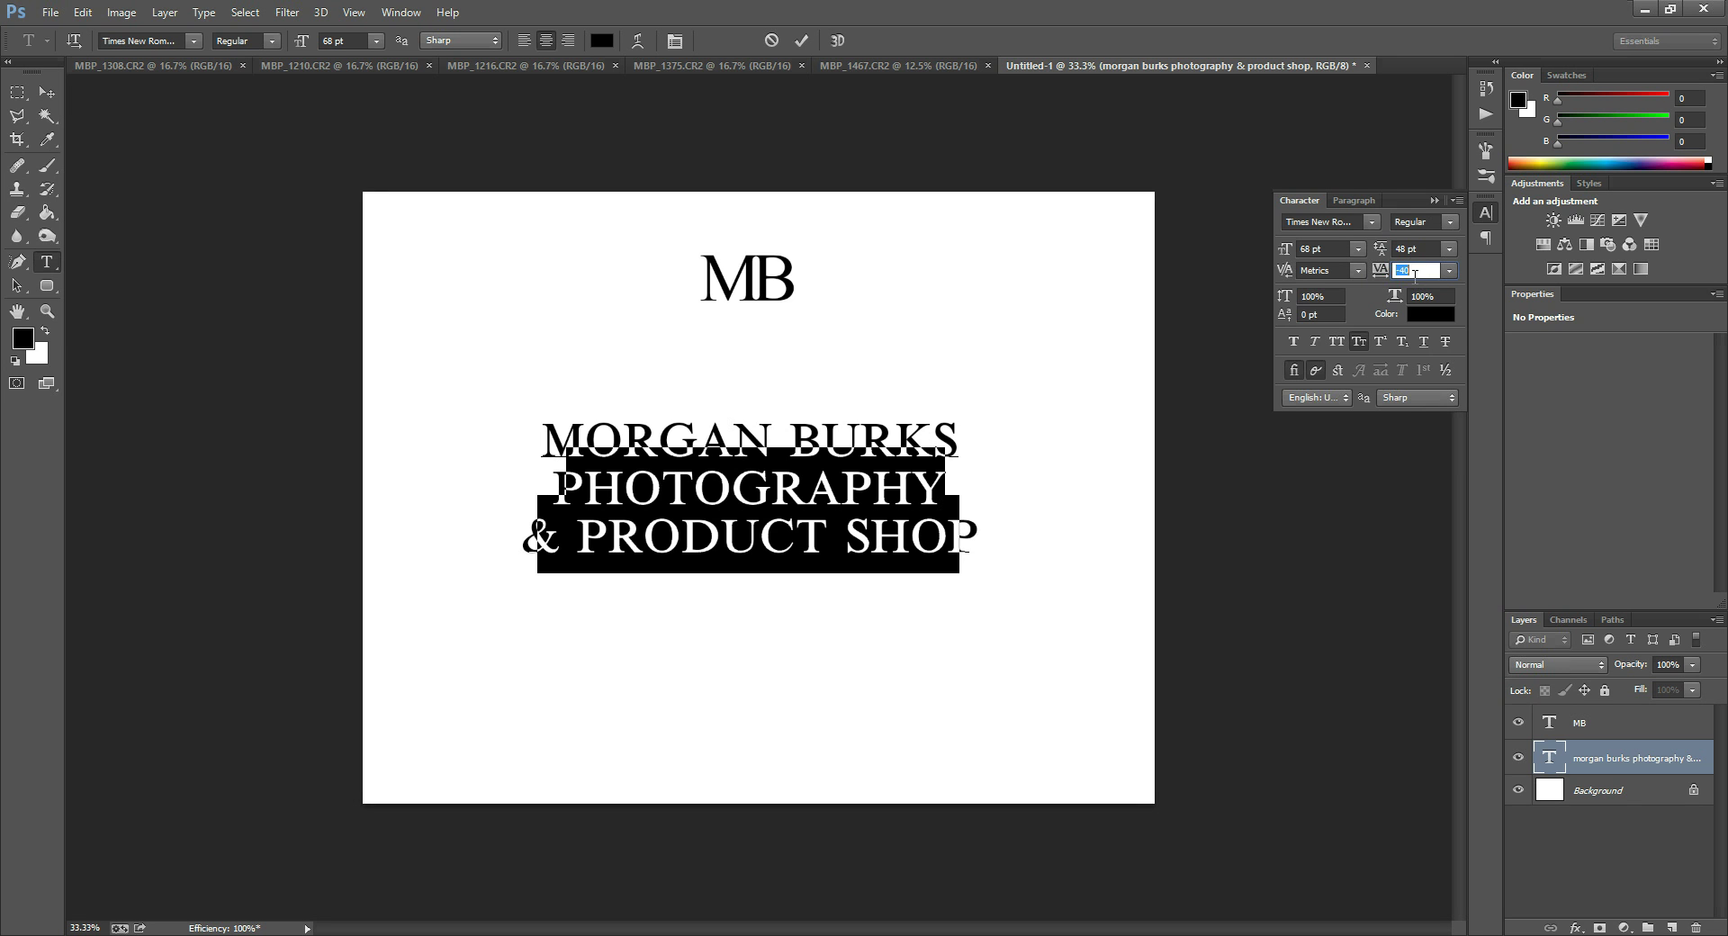
{"action": "left_click", "coordinate": [1336, 248]}
{"action": "key", "text": "Down"}
{"action": "key", "text": "Down"}
{"action": "key", "text": "Down"}
{"action": "key", "text": "Down"}
{"action": "key", "text": "Down"}
{"action": "key", "text": "Down"}
{"action": "key", "text": "Down"}
{"action": "key", "text": "Down"}
{"action": "key", "text": "Down"}
{"action": "key", "text": "Down"}
{"action": "key", "text": "Down"}
{"action": "key", "text": "Down"}
{"action": "key", "text": "Down"}
{"action": "key", "text": "Down"}
{"action": "key", "text": "Down"}
{"action": "key", "text": "Down"}
{"action": "key", "text": "Down"}
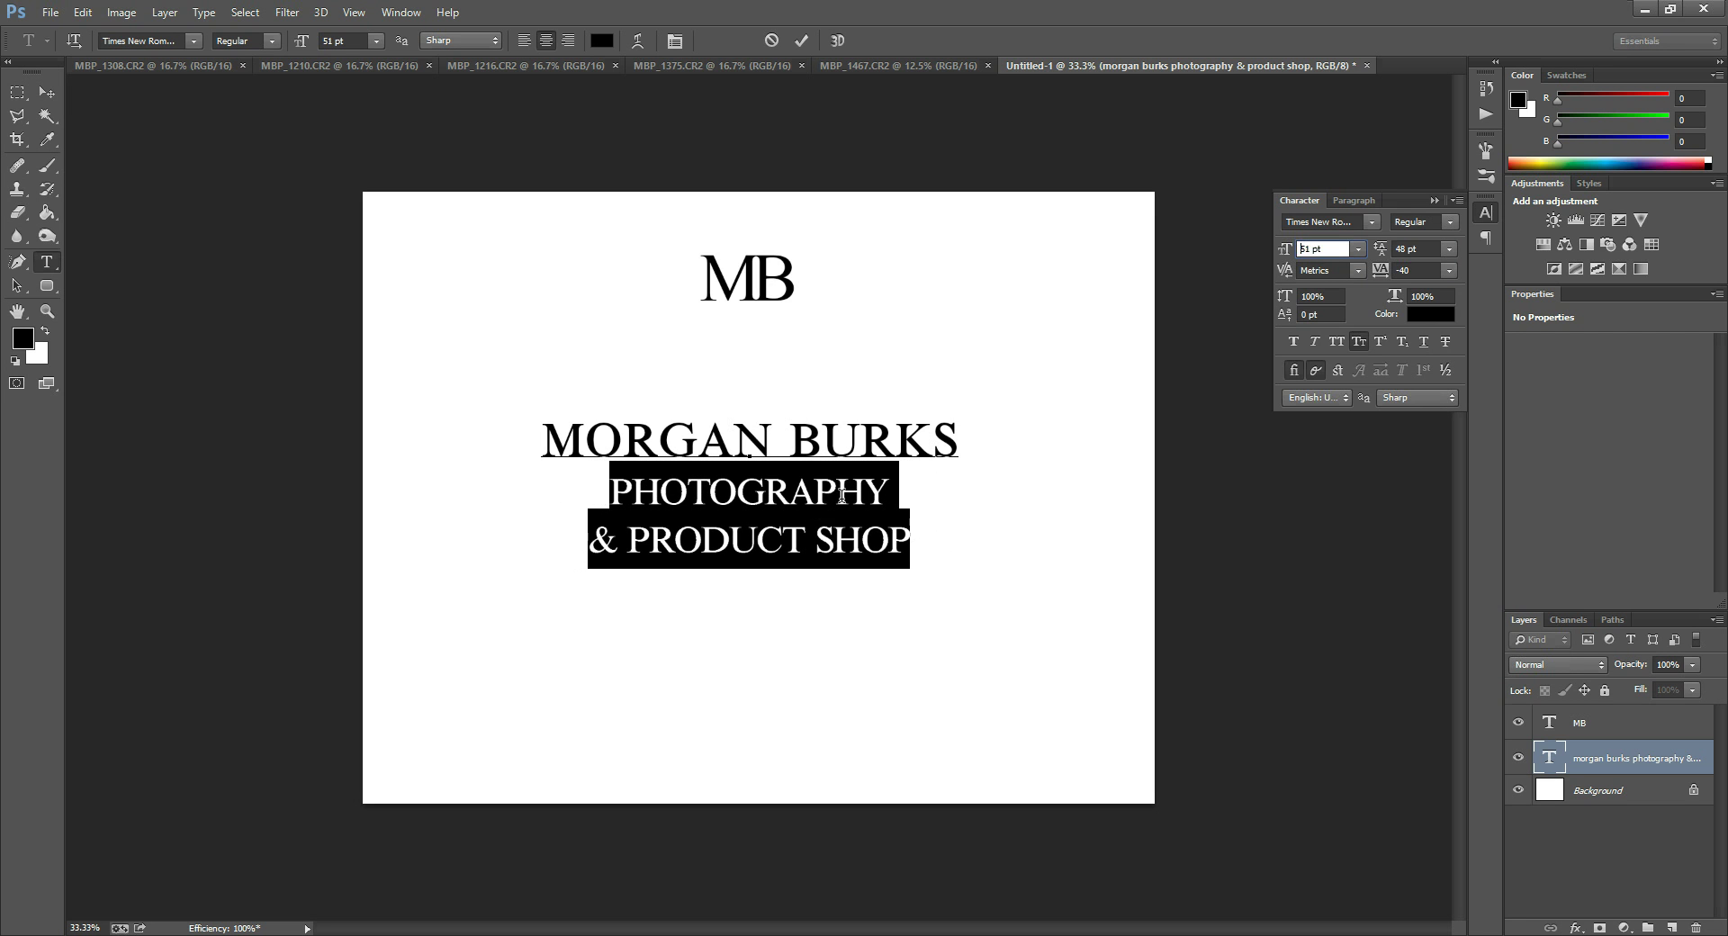
{"action": "left_click", "coordinate": [1421, 270]}
{"action": "key", "text": "Up"}
{"action": "key", "text": "Up"}
{"action": "key", "text": "Up"}
{"action": "key", "text": "Up"}
{"action": "key", "text": "Up"}
{"action": "key", "text": "Up"}
{"action": "key", "text": "Up"}
{"action": "key", "text": "Up"}
{"action": "key", "text": "Up"}
{"action": "key", "text": "Up"}
{"action": "key", "text": "Up"}
{"action": "key", "text": "Up"}
{"action": "key", "text": "Up"}
{"action": "key", "text": "Up"}
{"action": "key", "text": "Up"}
{"action": "key", "text": "Up"}
{"action": "key", "text": "Up"}
{"action": "key", "text": "Up"}
{"action": "key", "text": "Up"}
{"action": "key", "text": "Up"}
{"action": "key", "text": "Up"}
{"action": "key", "text": "Up"}
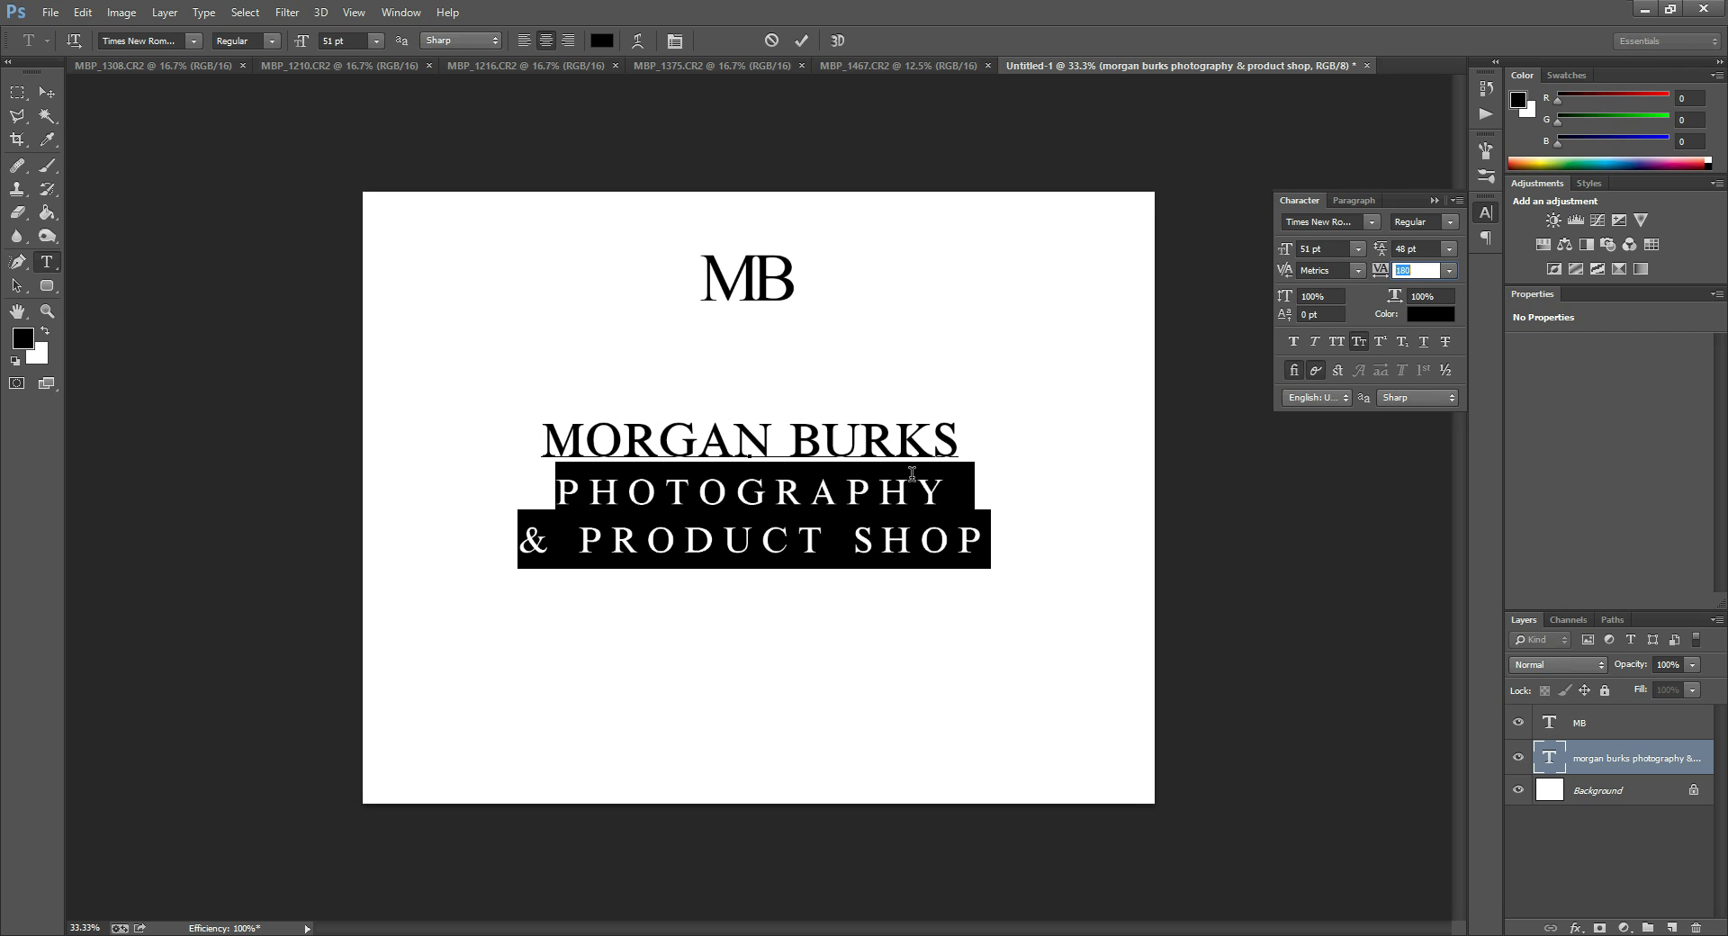
{"action": "key", "text": "Return"}
Select and delete the PHOTOGRAPHY and & PRODUCT SHOP lines, then check the remaining name text.
{"action": "left_click_drag", "start_coordinate": [987, 539], "coordinate": [530, 461]}
{"action": "key", "text": "BackSpace"}
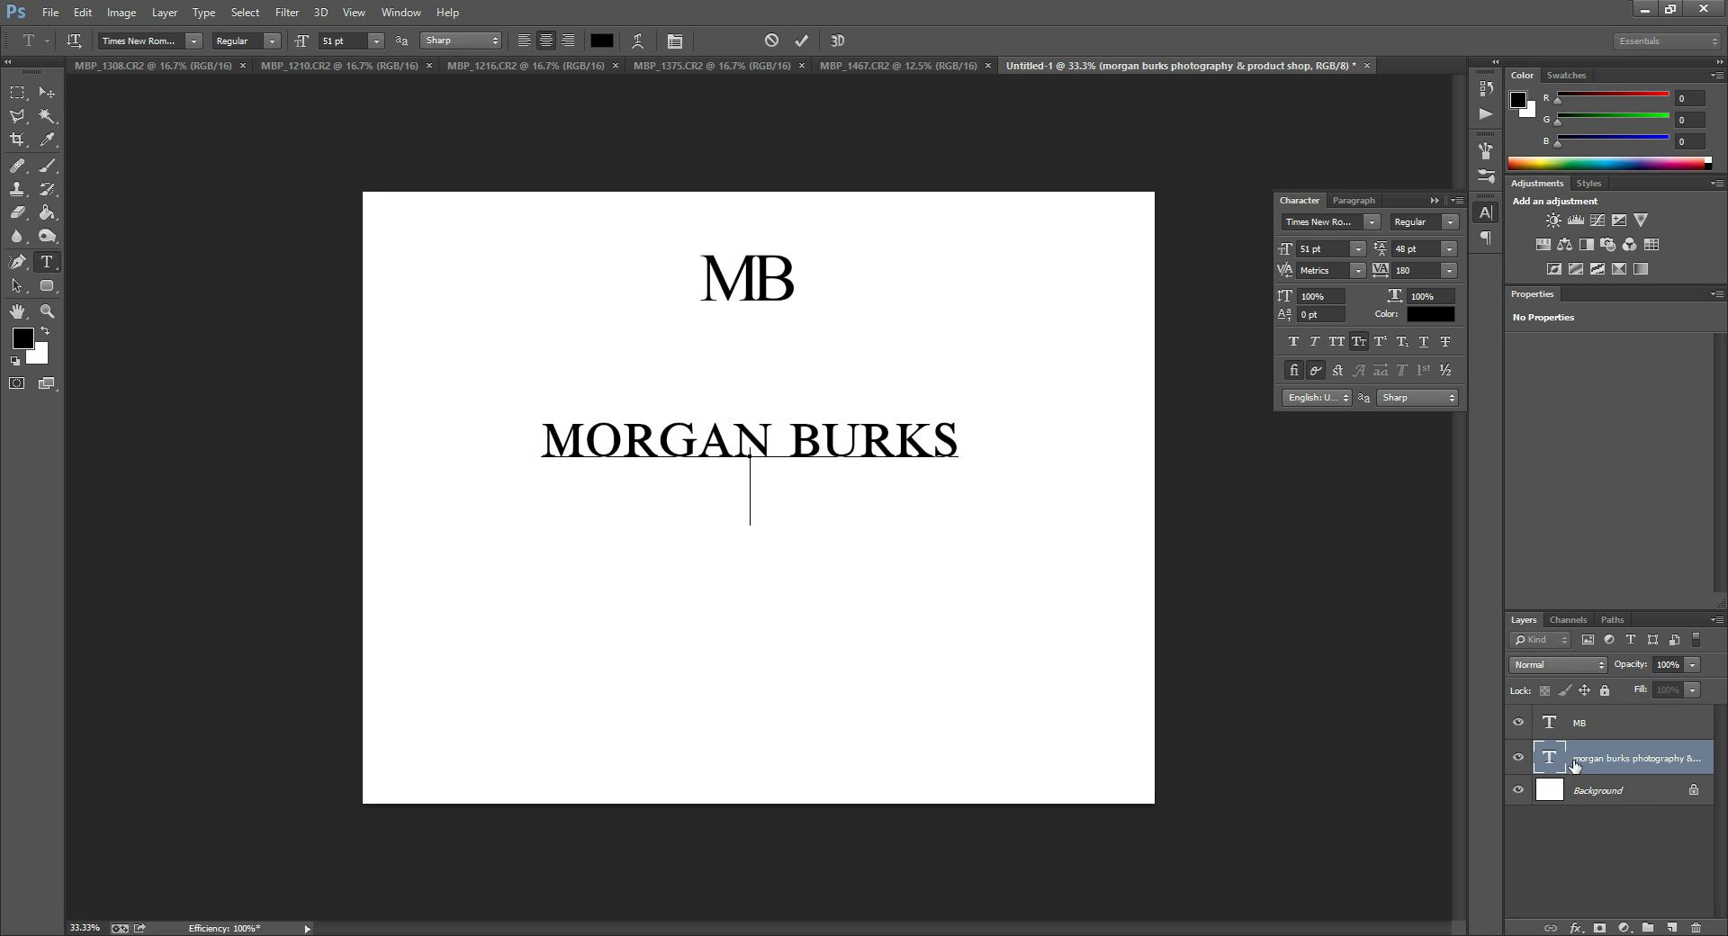
{"action": "double_click", "coordinate": [1554, 757]}
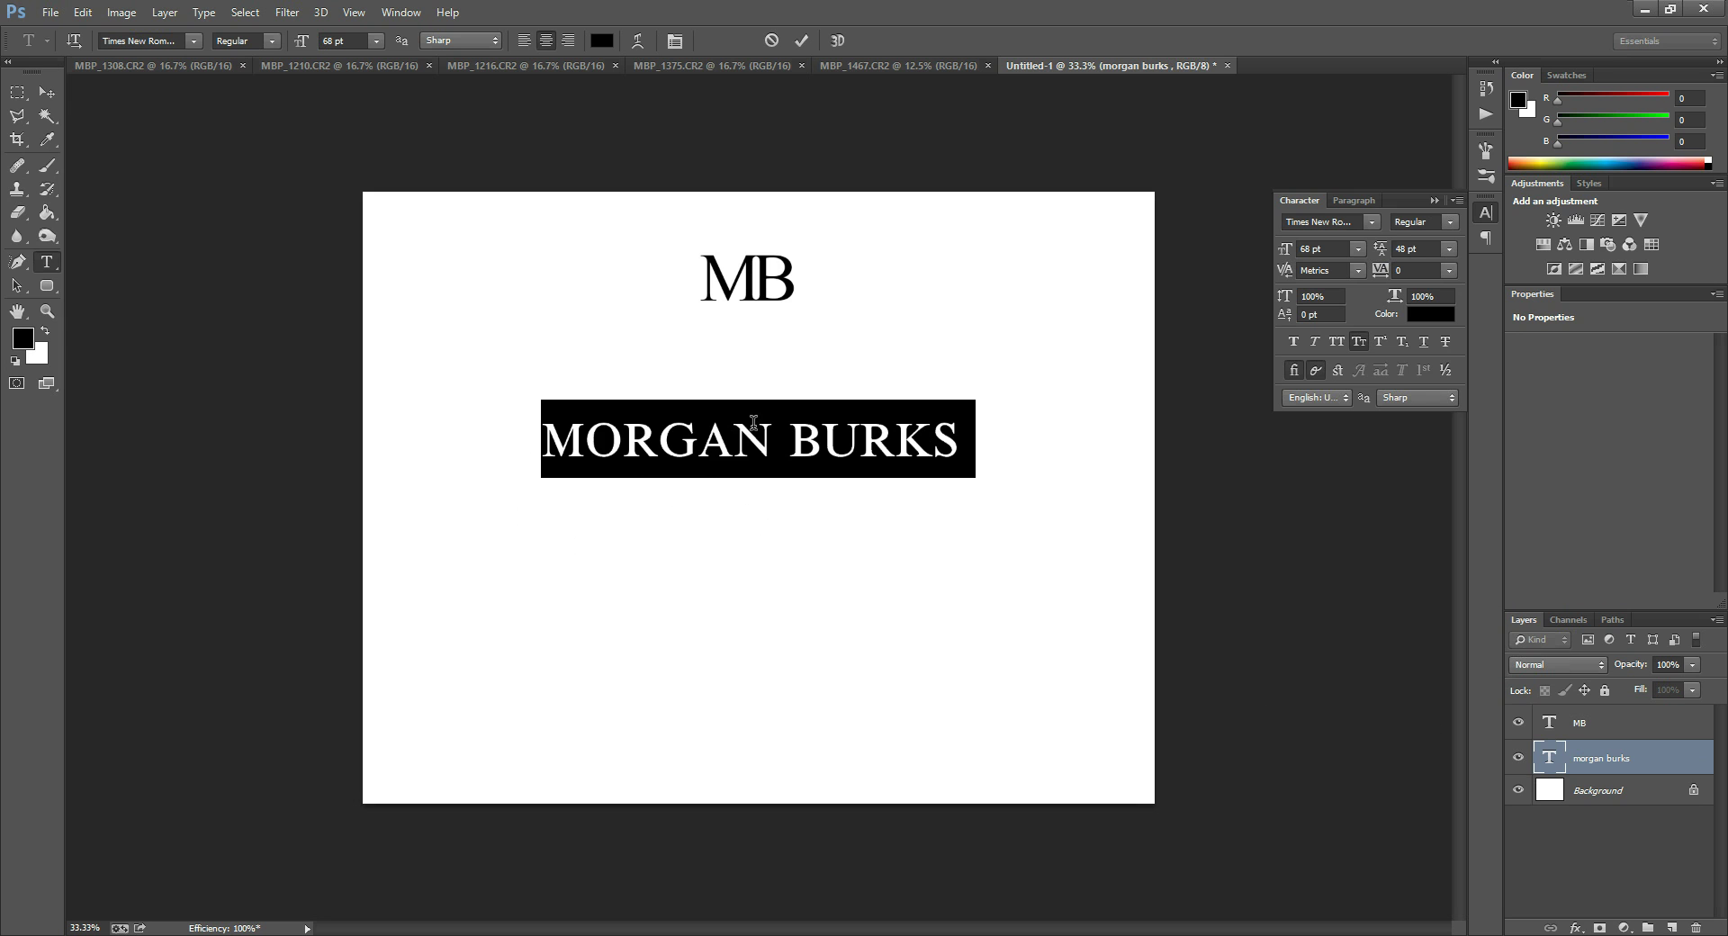
{"action": "left_click", "coordinate": [944, 470]}
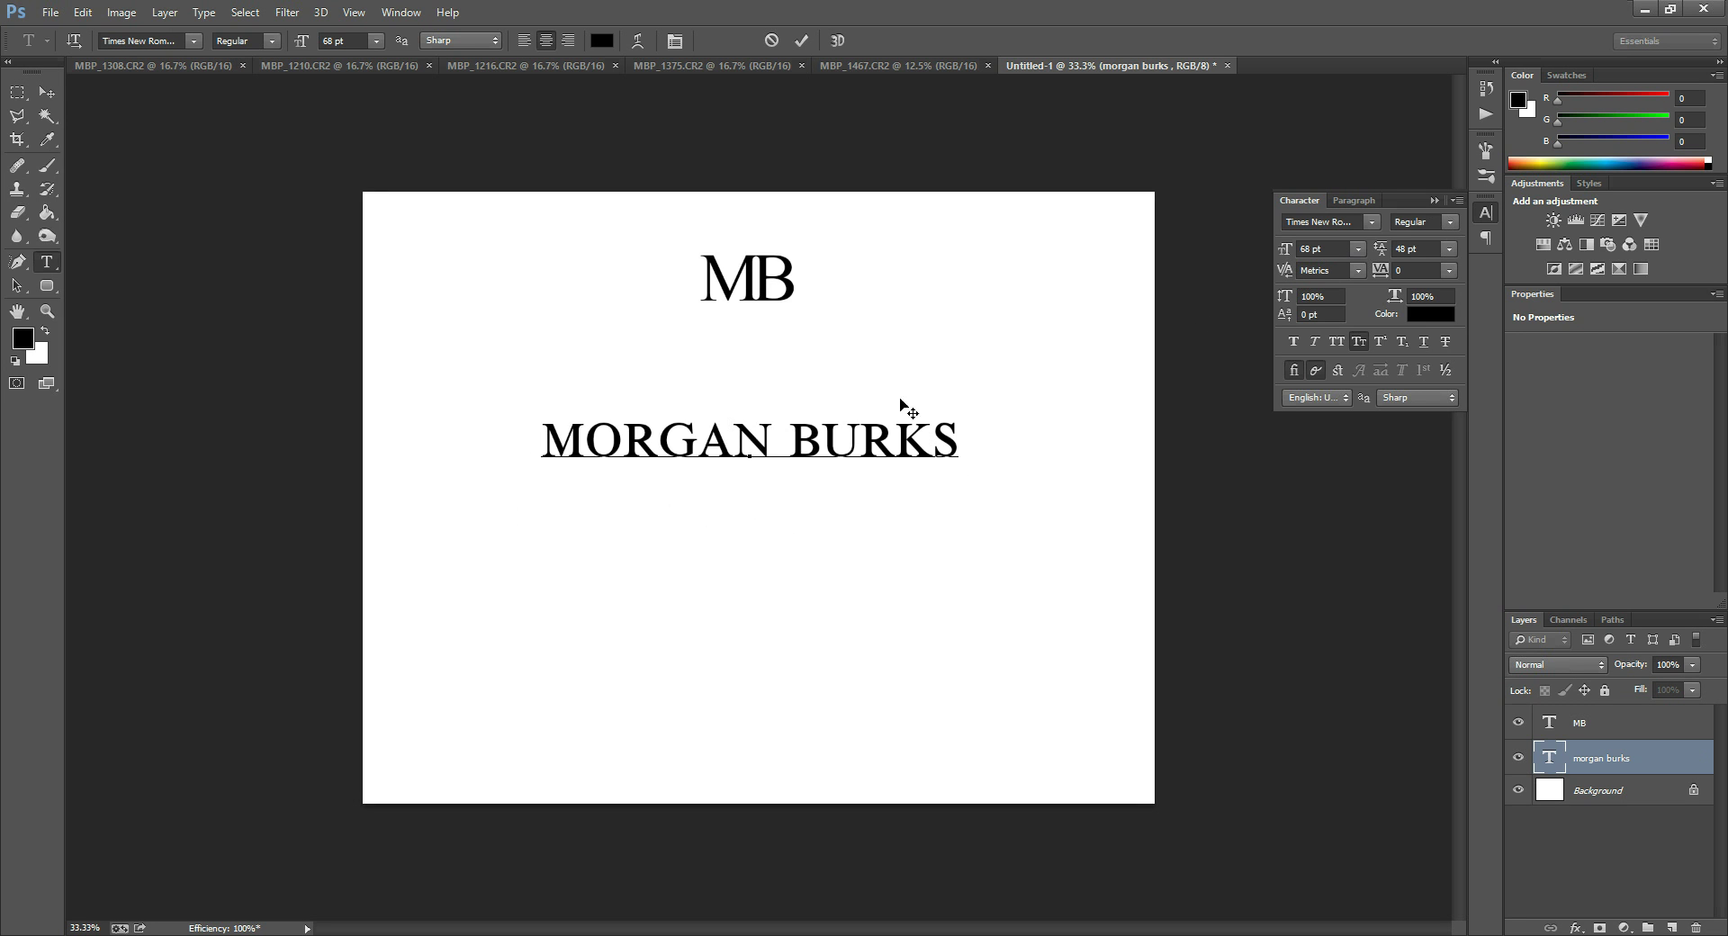
Set the kerning between B and U to 0, after trying -25 and tighter values.
{"action": "left_click", "coordinate": [828, 440]}
{"action": "left_click", "coordinate": [1341, 269]}
{"action": "left_click", "coordinate": [1357, 270]}
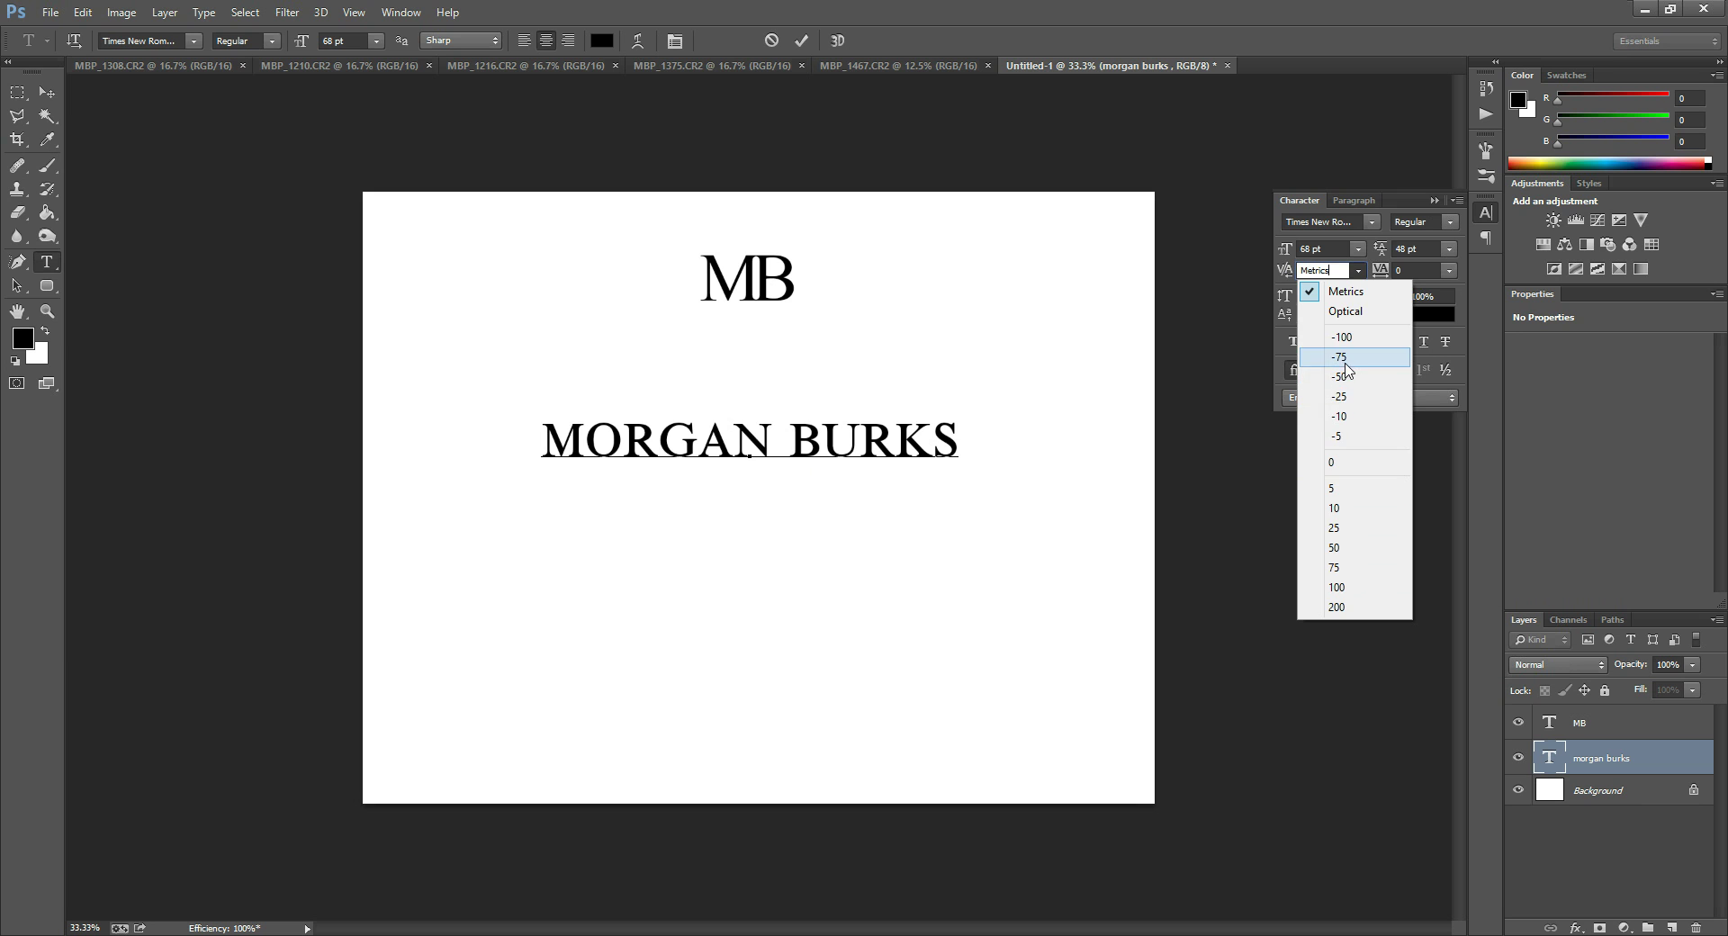
{"action": "left_click", "coordinate": [1339, 397]}
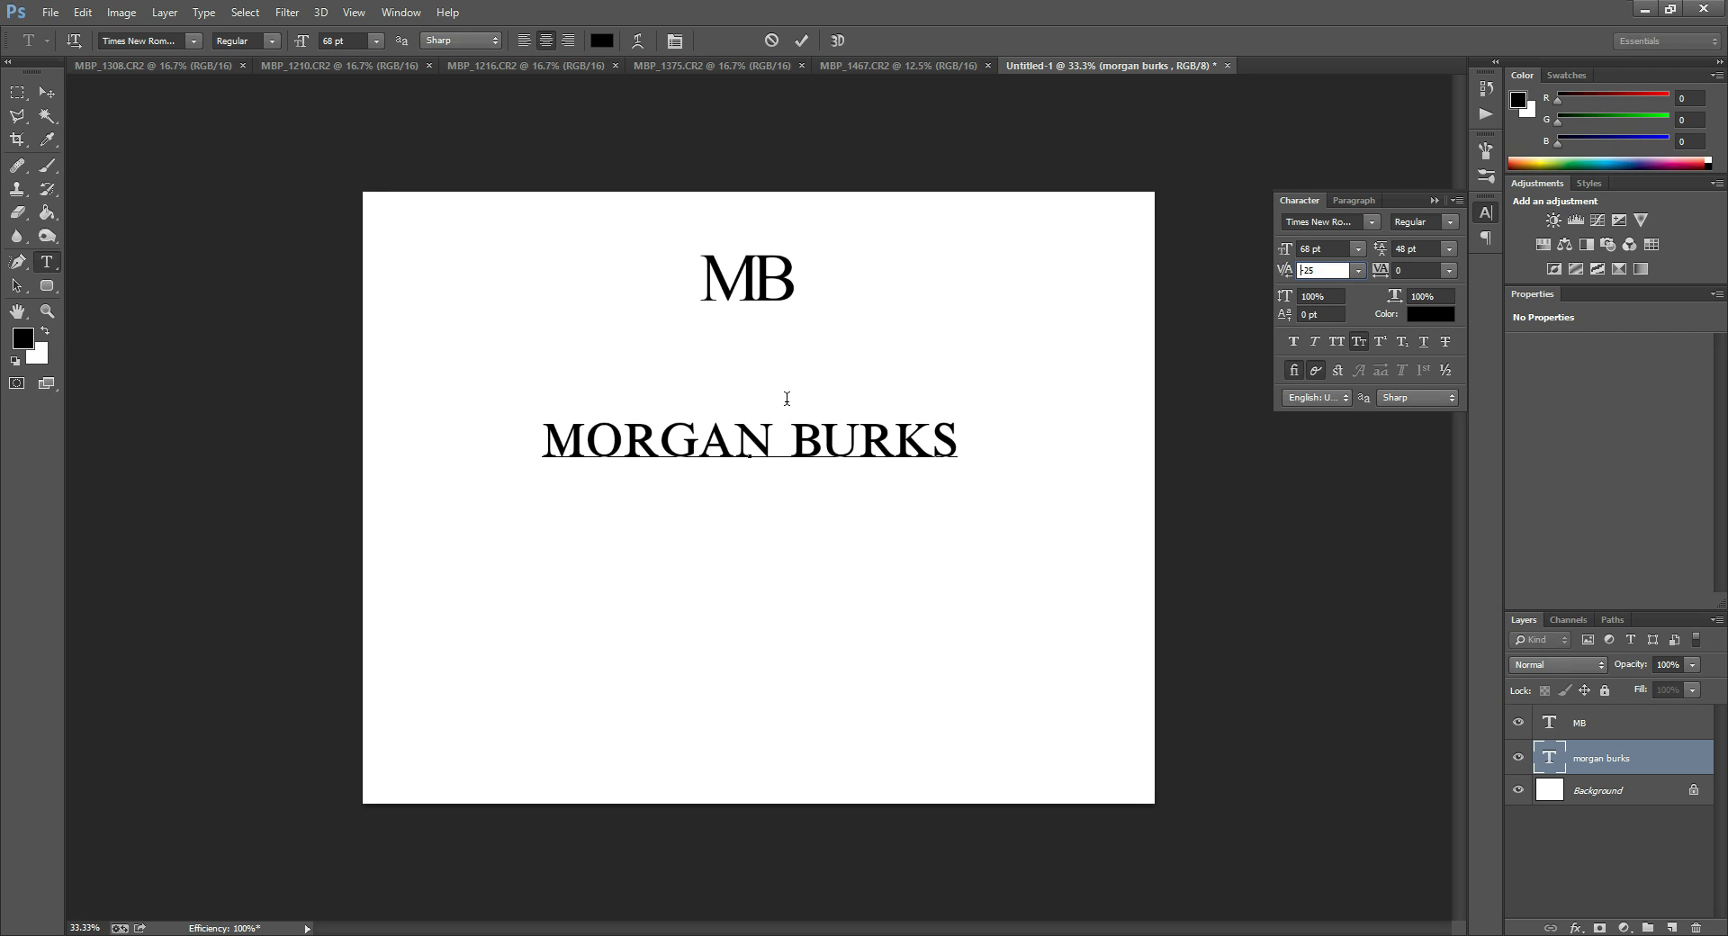
{"action": "left_click", "coordinate": [1281, 269]}
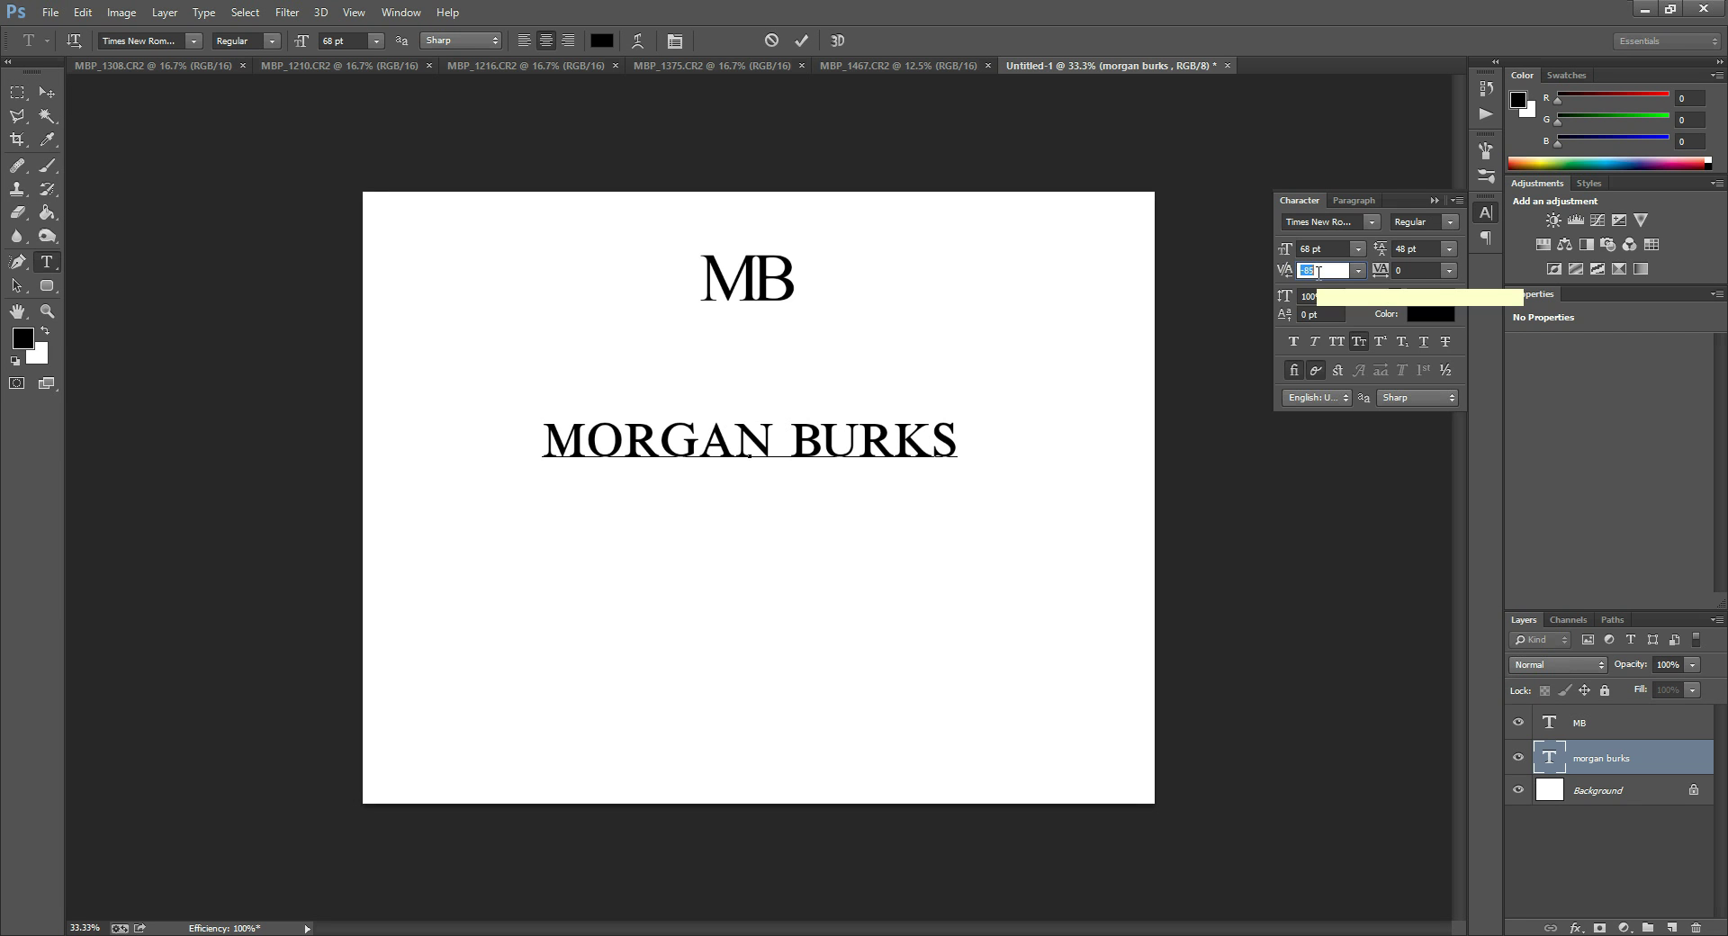
{"action": "key", "text": "Down"}
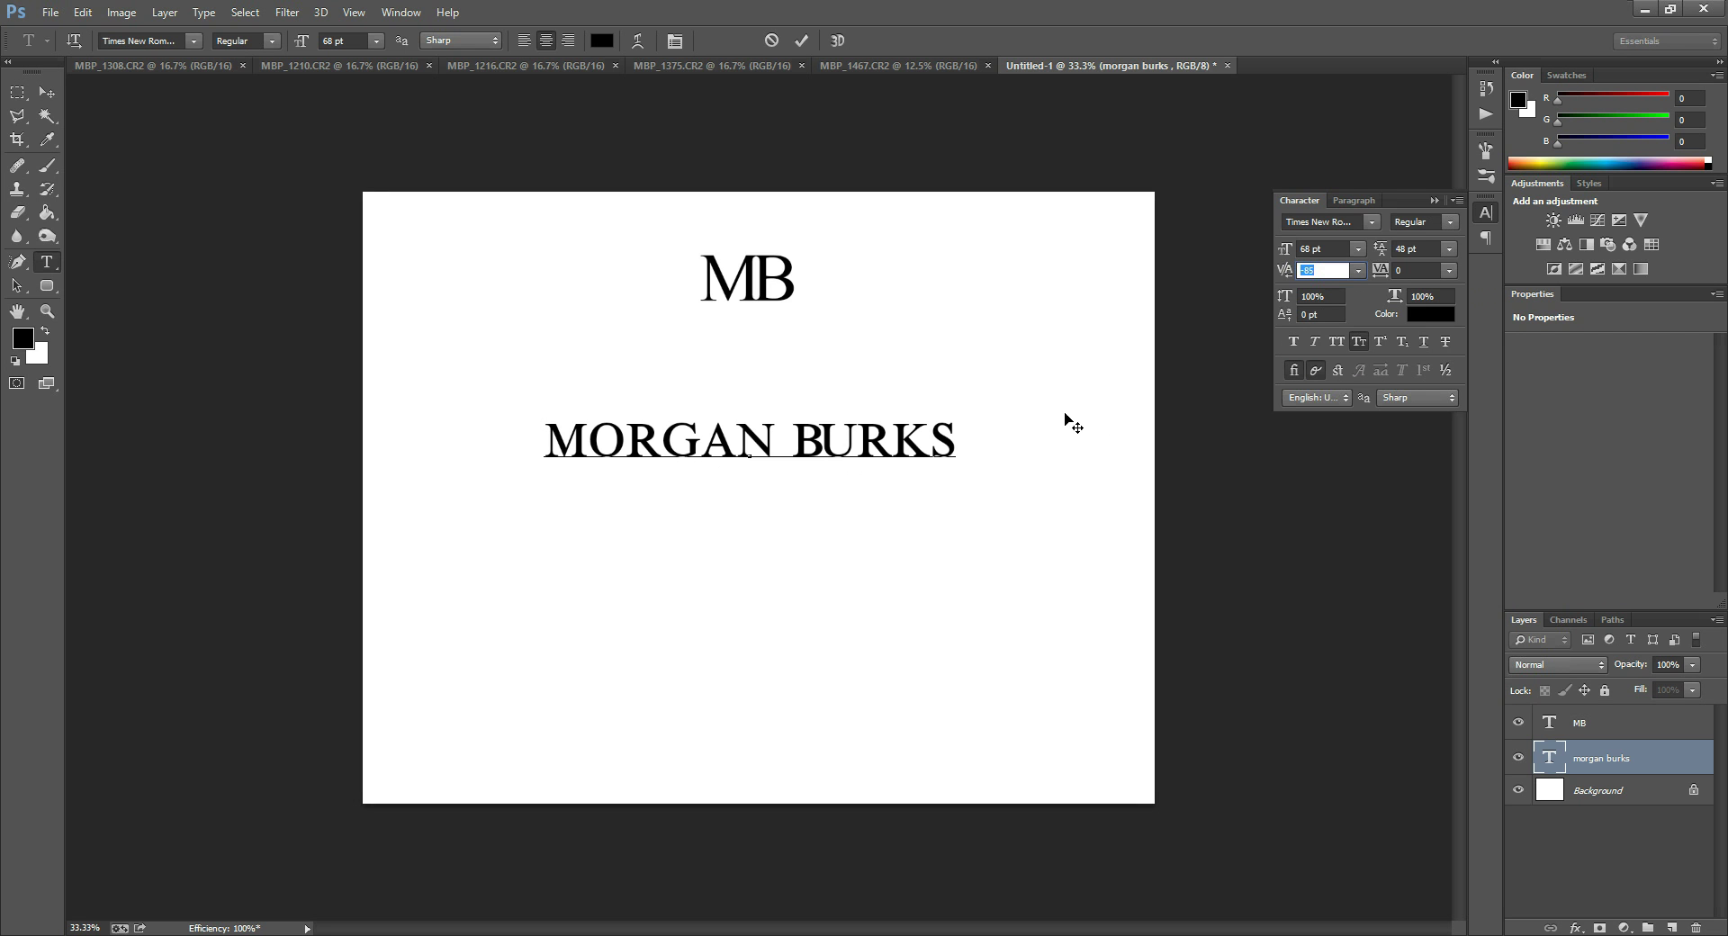
{"action": "left_click", "coordinate": [1357, 270]}
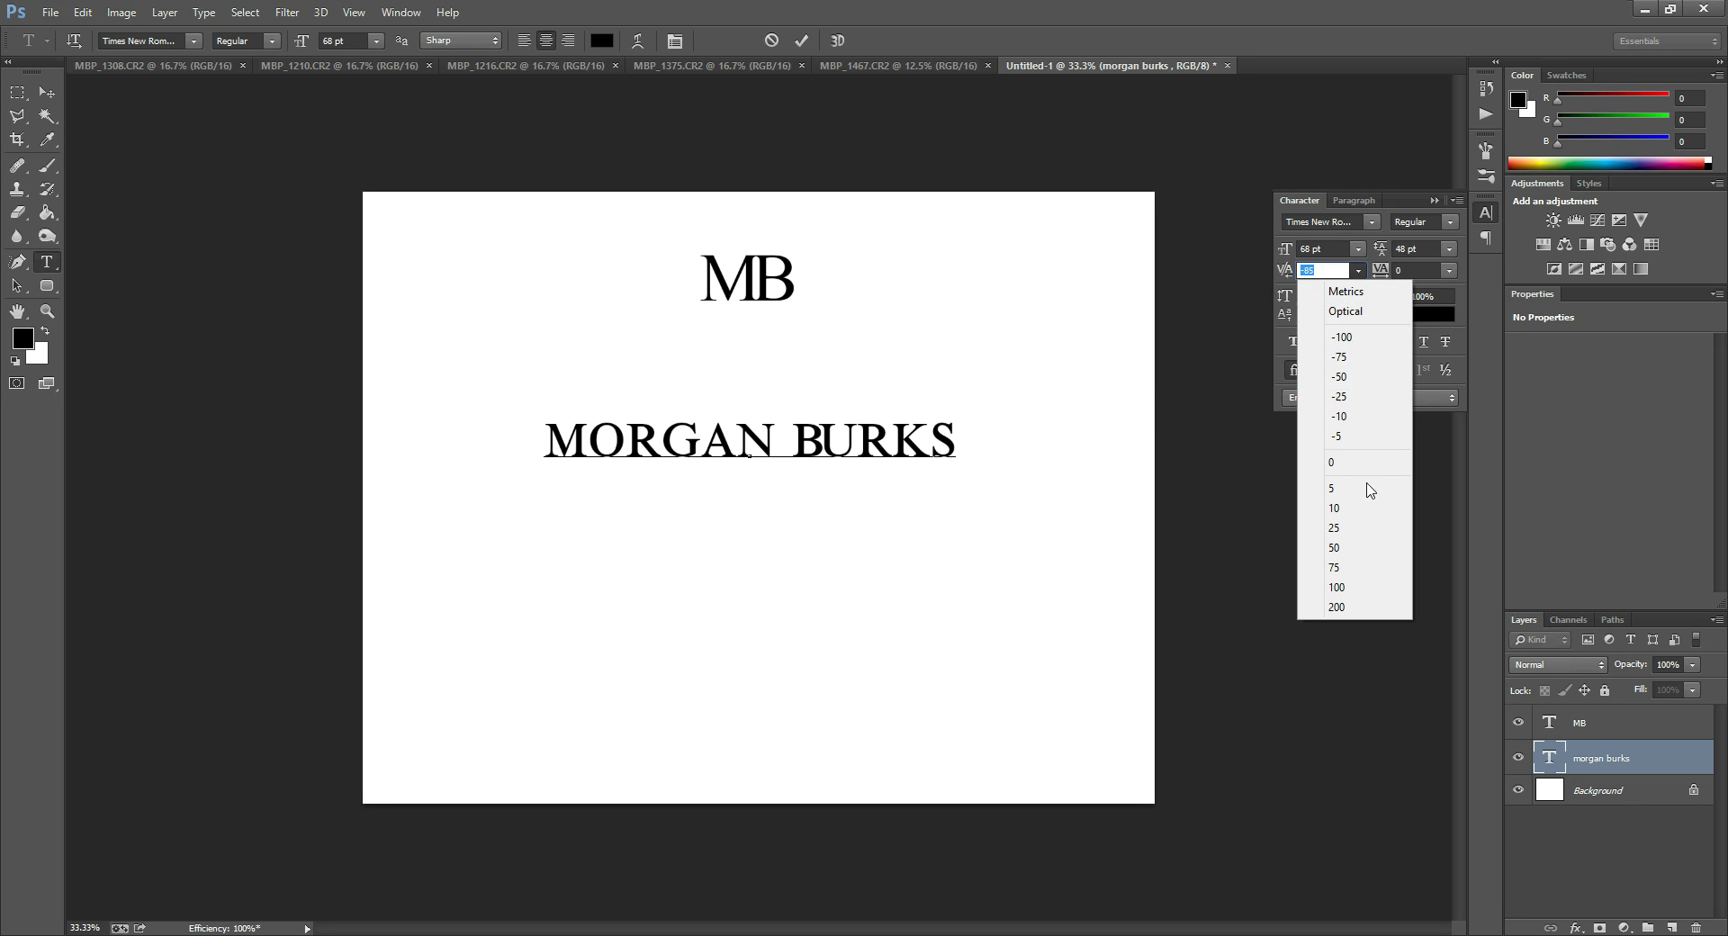
{"action": "left_click", "coordinate": [1339, 462]}
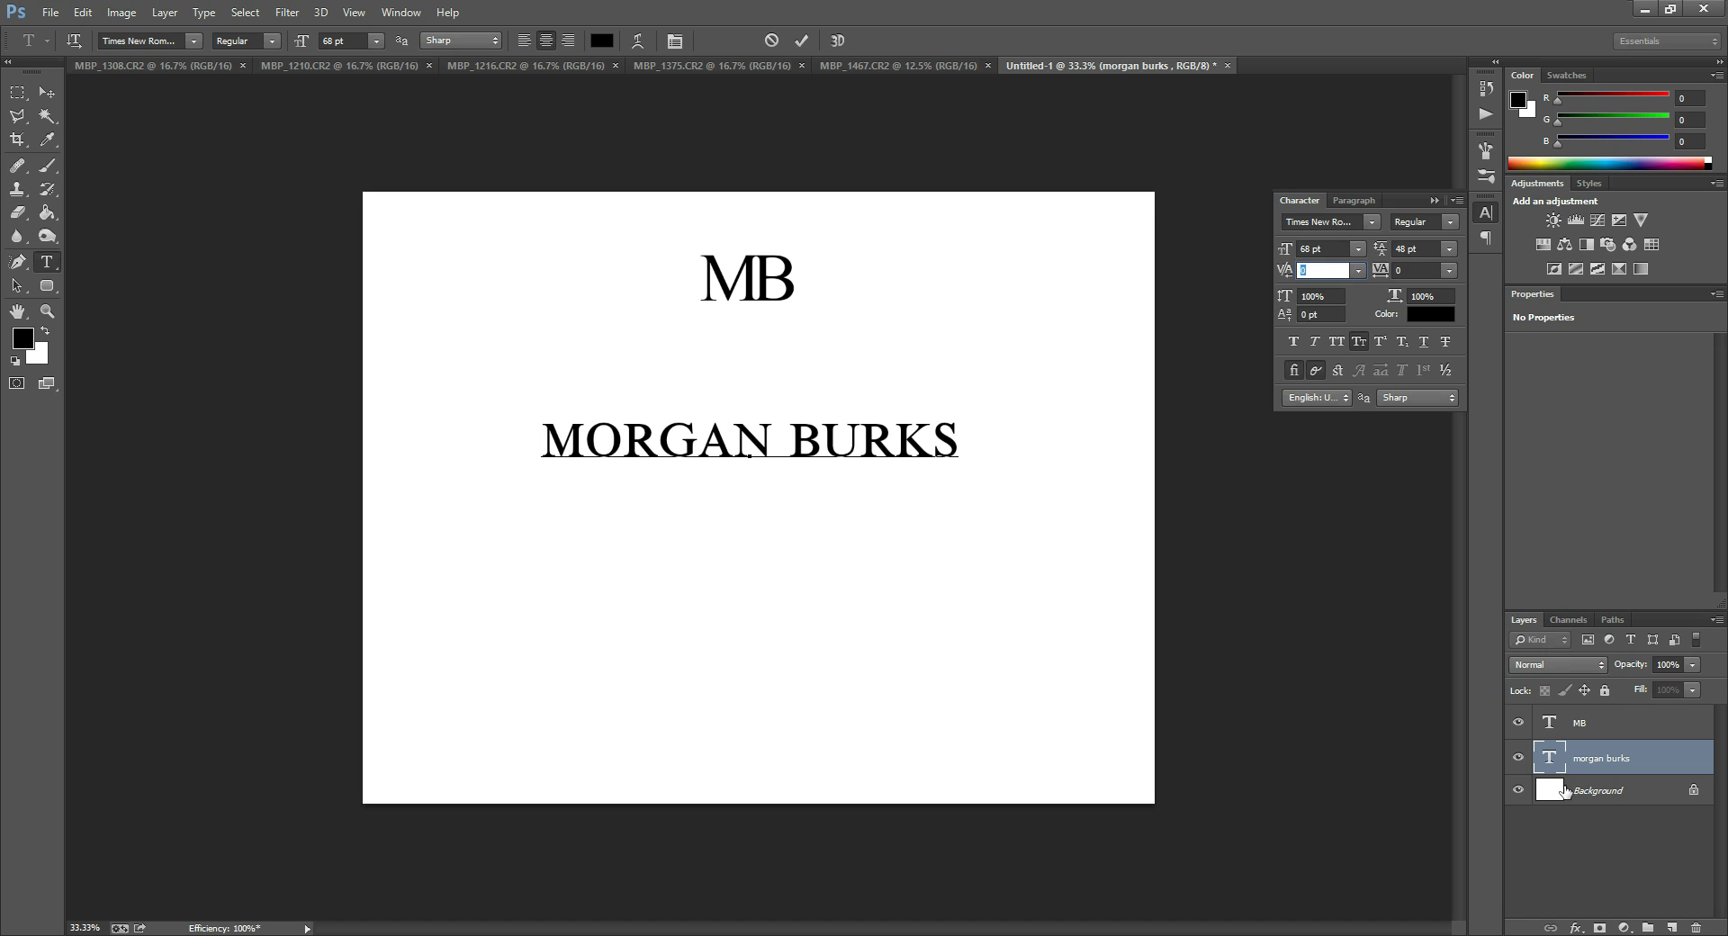
Reselect the name's text and select its second word for restyling.
{"action": "double_click", "coordinate": [1563, 754]}
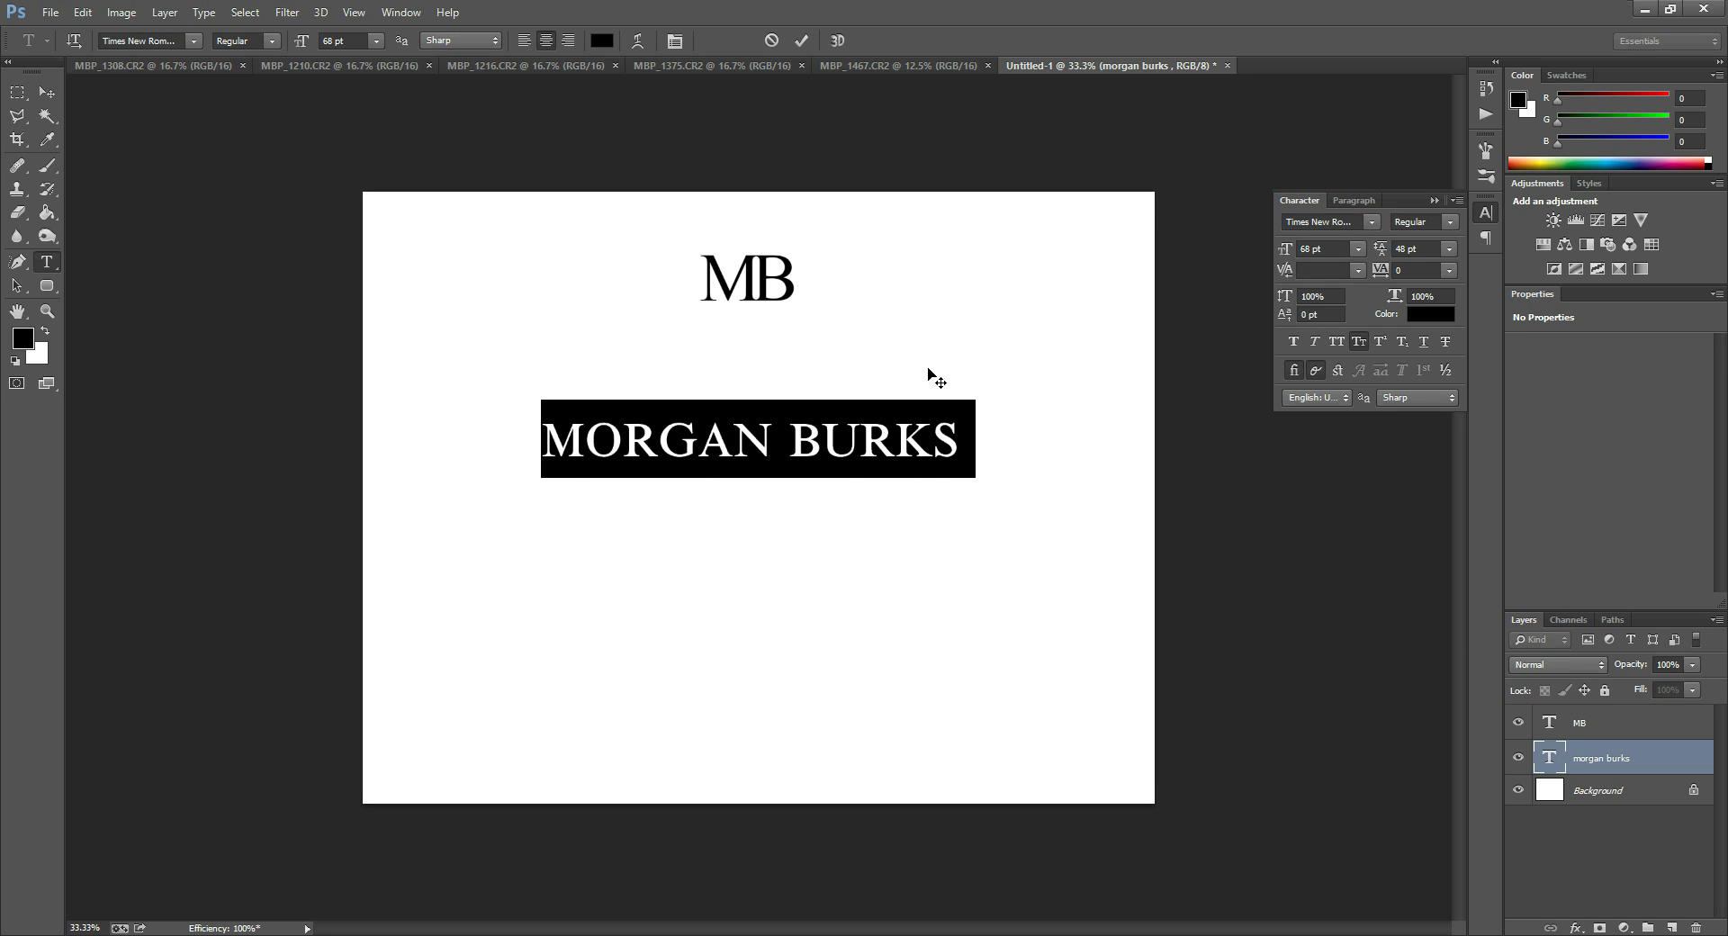
{"action": "left_click", "coordinate": [815, 450]}
{"action": "key", "text": "Return"}
{"action": "left_click", "coordinate": [791, 436]}
{"action": "left_click", "coordinate": [981, 425], "text": "shift"}
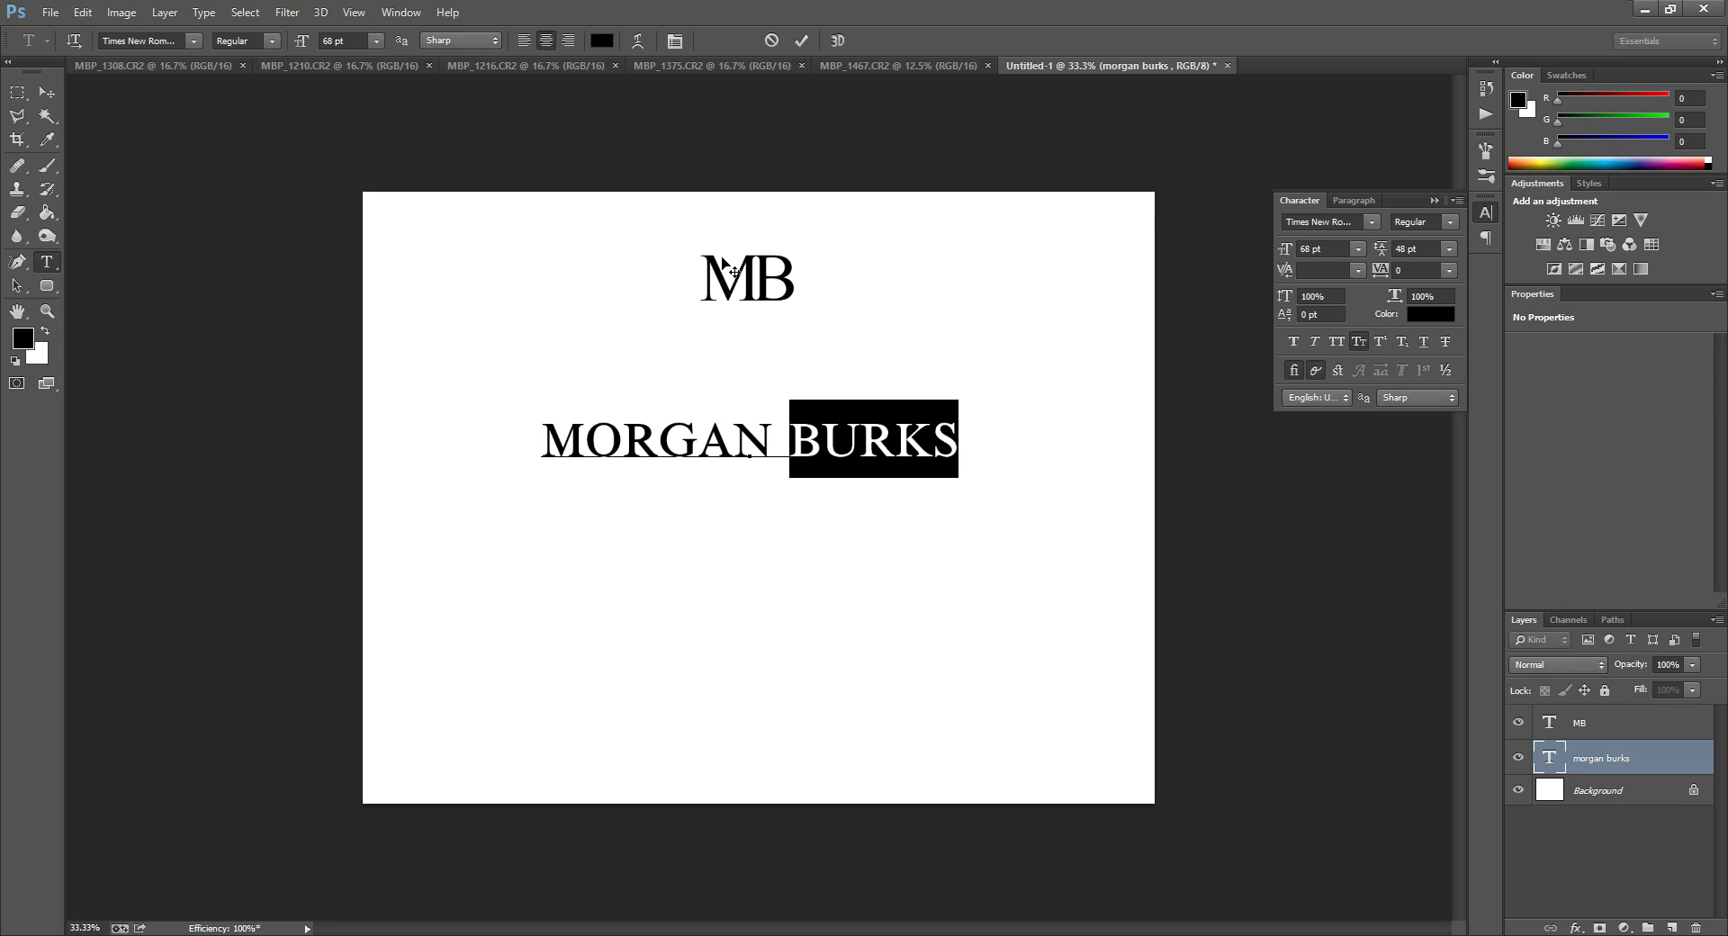
Select the B of the MB monogram and give it a -17 pt baseline shift.
{"action": "double_click", "coordinate": [1549, 721]}
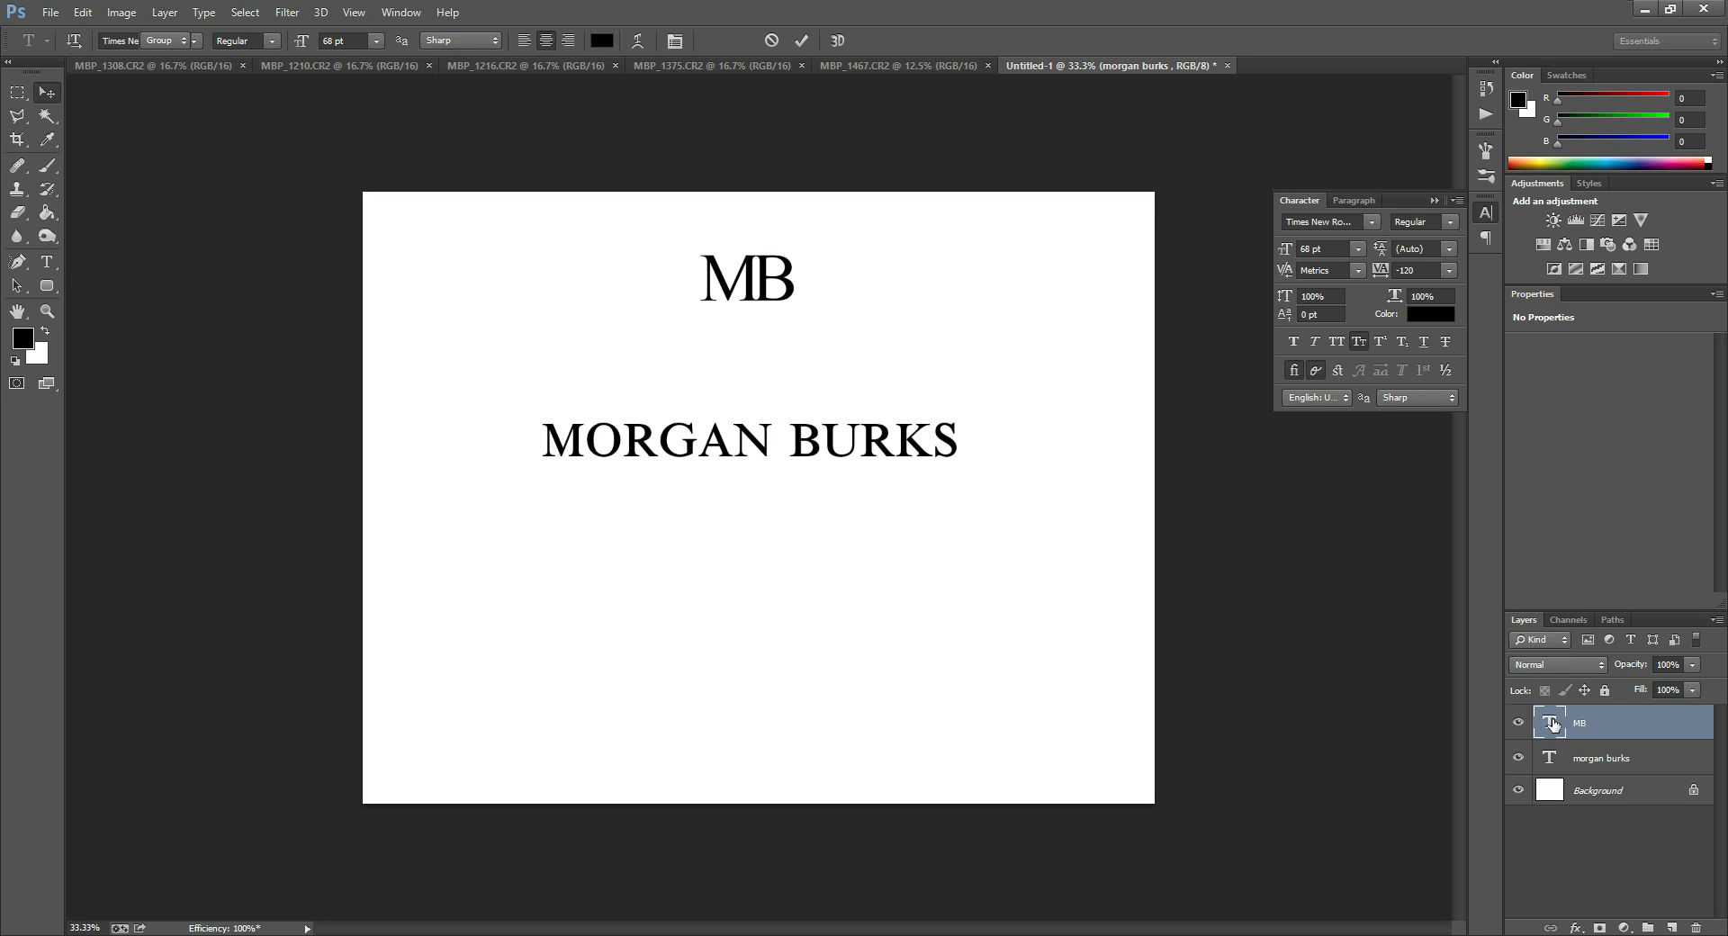
{"action": "left_click", "coordinate": [752, 277]}
{"action": "left_click", "coordinate": [816, 267], "text": "shift"}
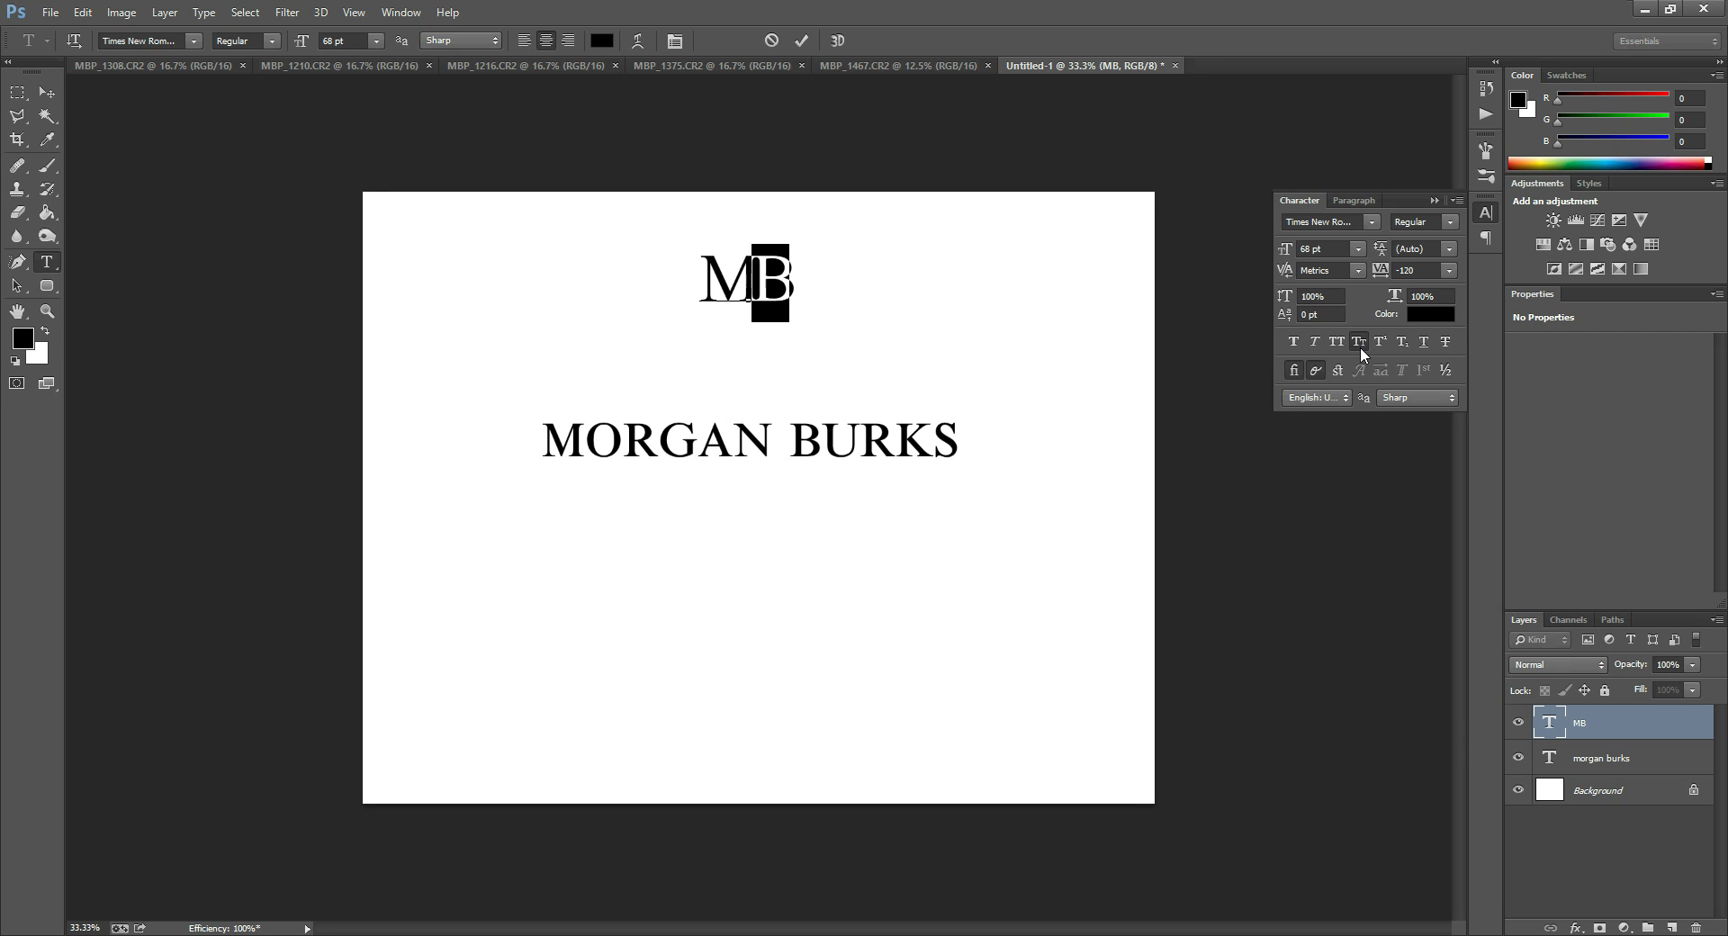
{"action": "left_click", "coordinate": [1284, 315]}
{"action": "key", "text": "Up"}
{"action": "key", "text": "Up"}
{"action": "key", "text": "Up"}
{"action": "key", "text": "Up"}
{"action": "key", "text": "Up"}
{"action": "key", "text": "Up"}
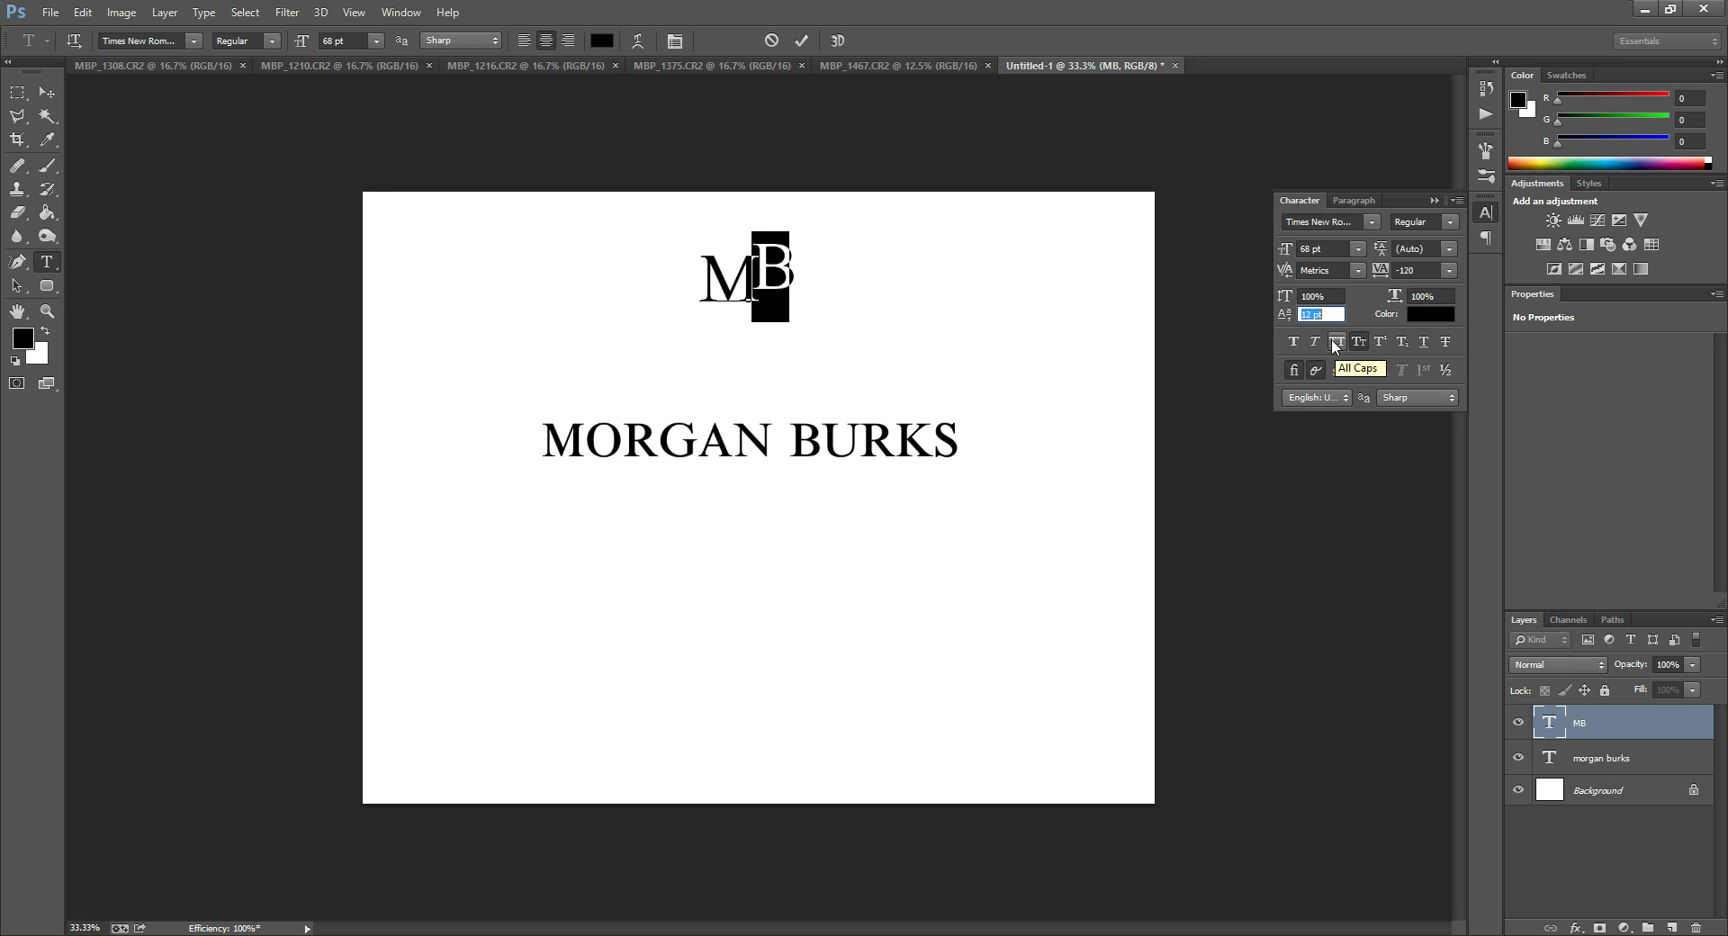
{"action": "type", "text": "3"}
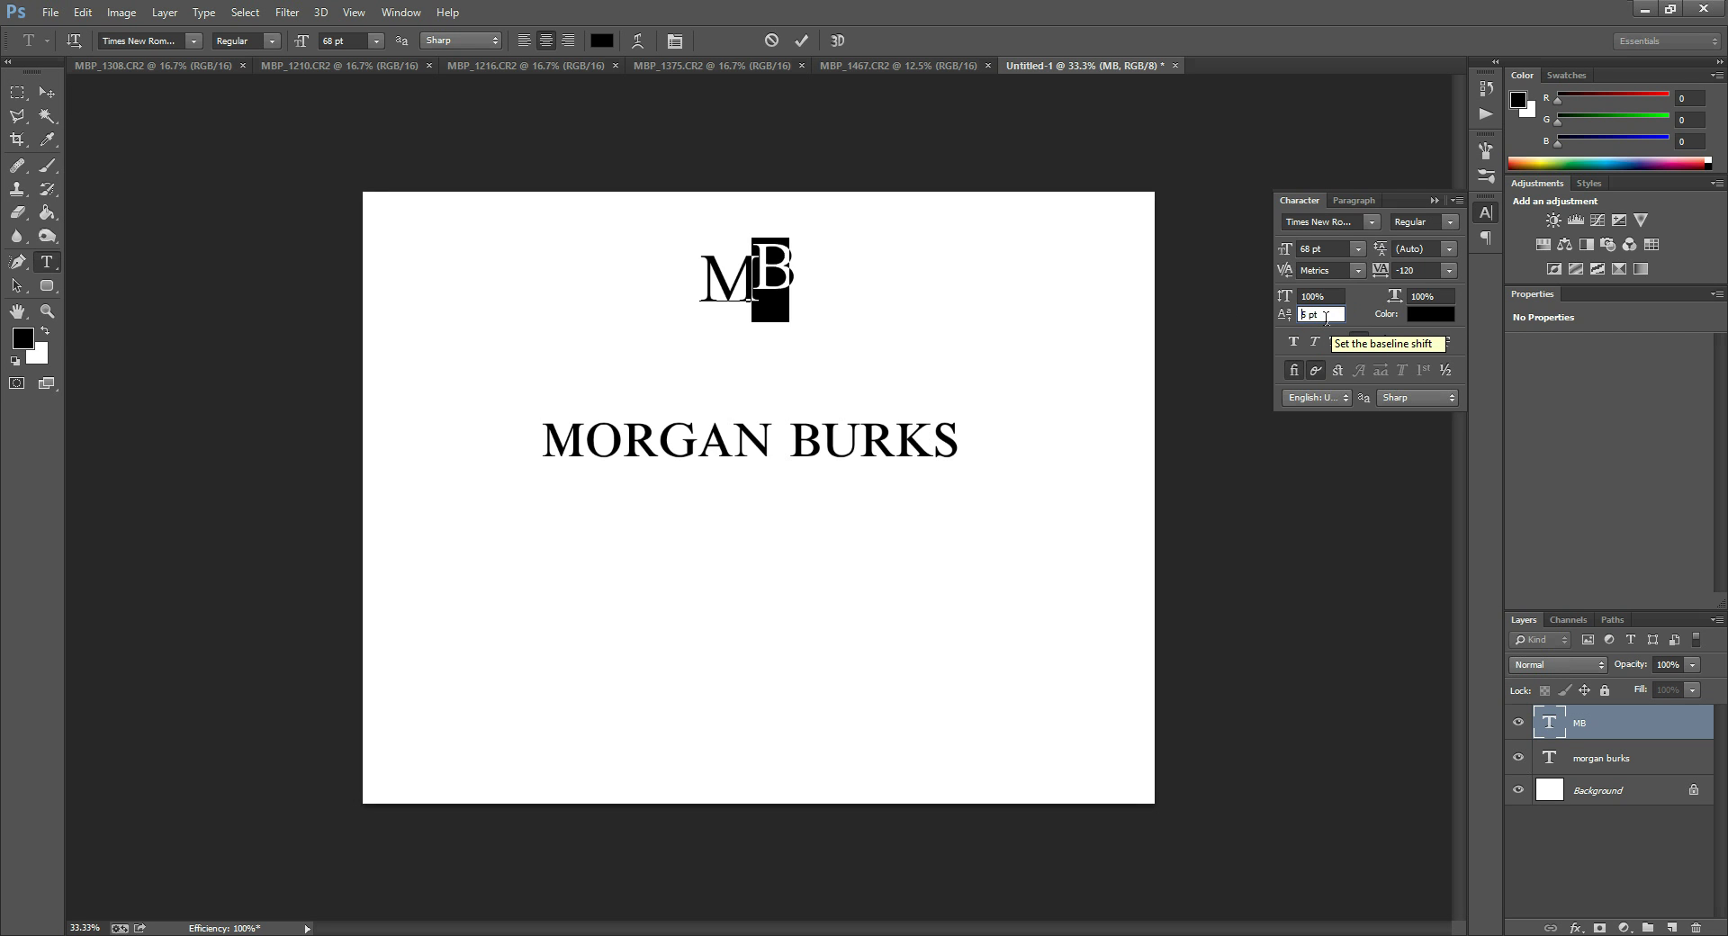
{"action": "key", "text": "Down"}
{"action": "key", "text": "Down"}
{"action": "key", "text": "Down"}
{"action": "key", "text": "Down"}
{"action": "key", "text": "Down"}
{"action": "key", "text": "Down"}
{"action": "key", "text": "Down"}
{"action": "key", "text": "Down"}
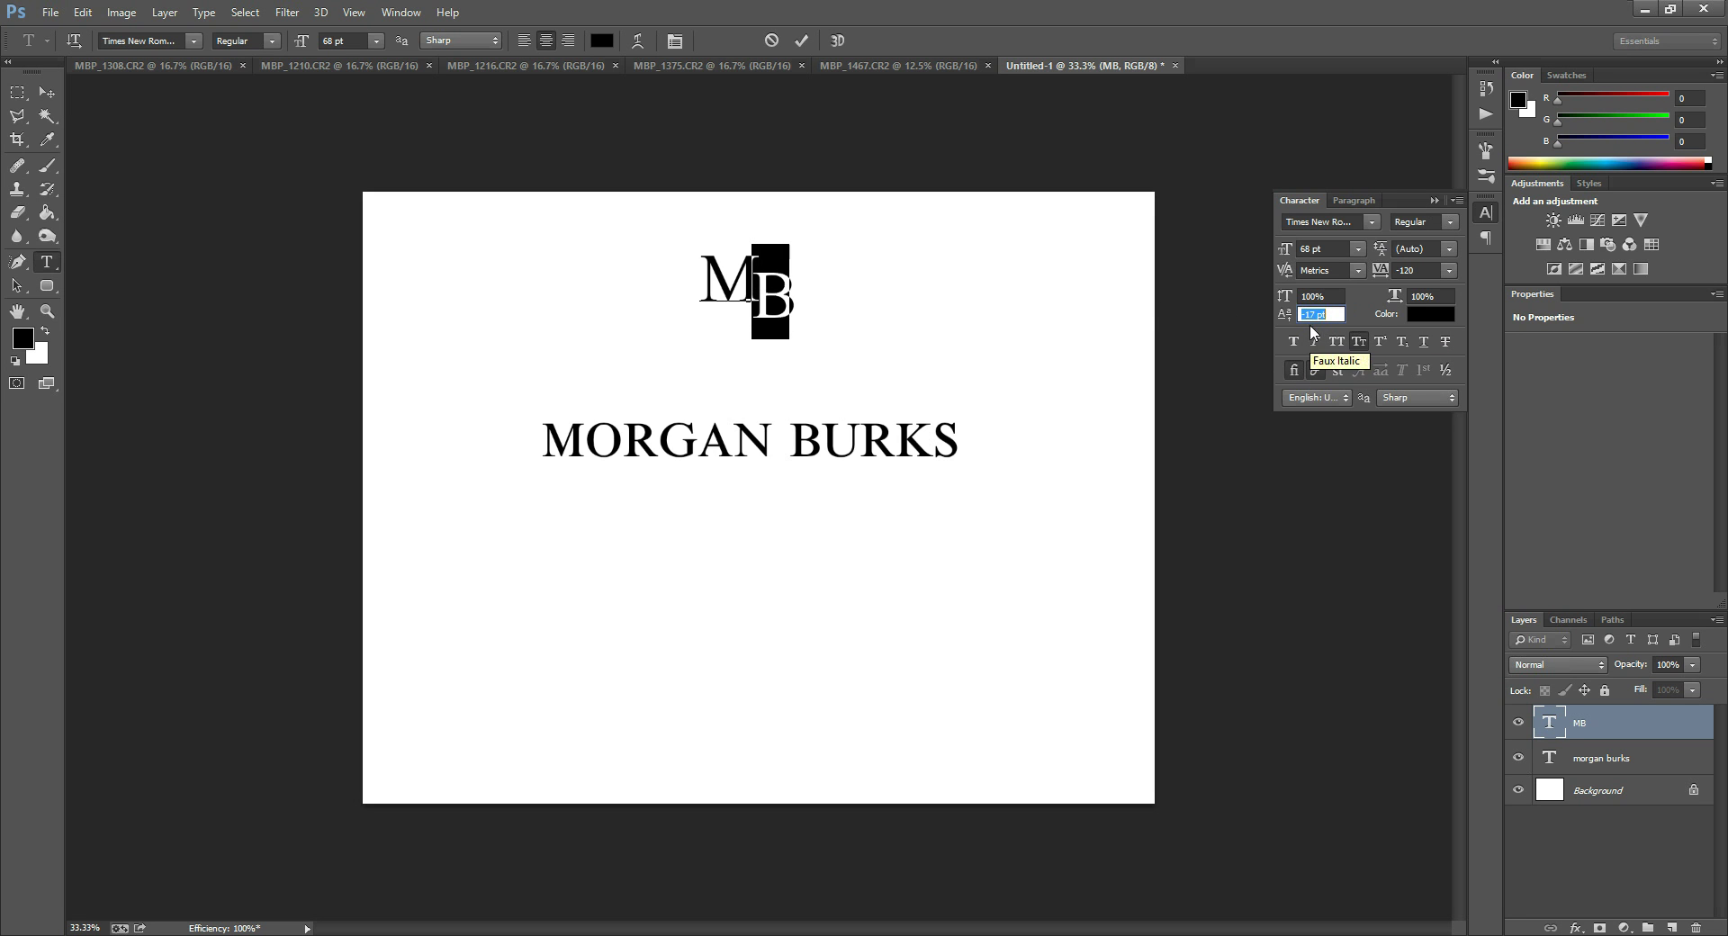
{"action": "left_click", "coordinate": [705, 488]}
{"action": "key", "text": "v"}
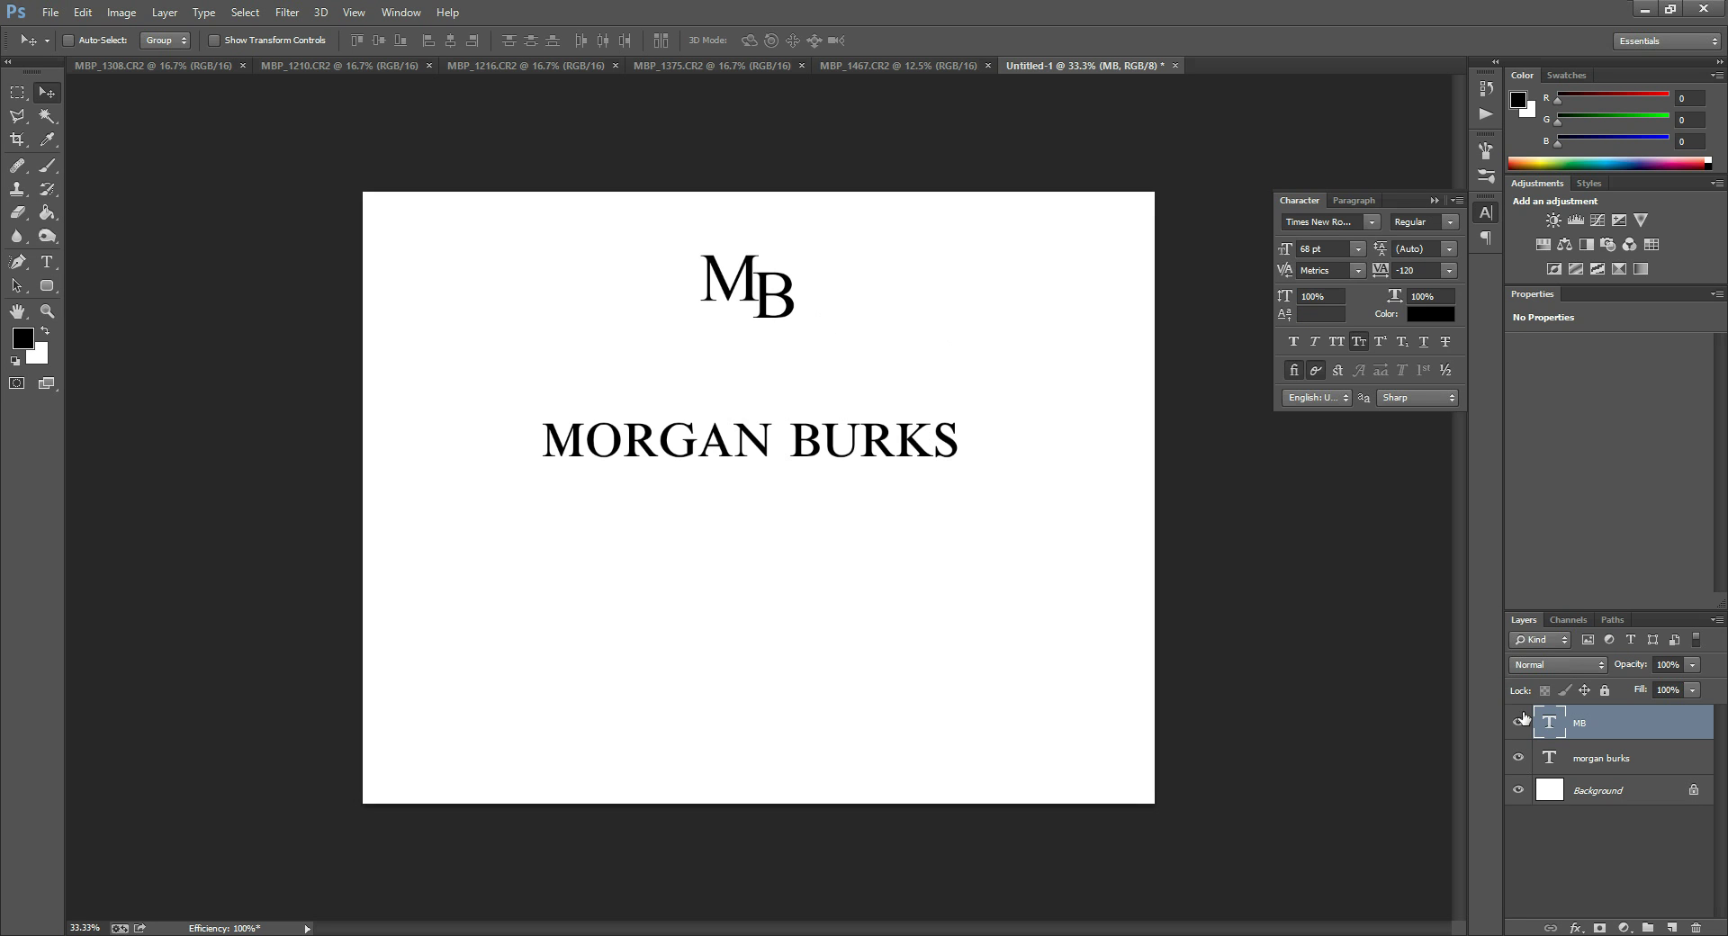
Reselect only the B in the MB text and reset its baseline shift to 0 pt.
{"action": "key", "text": "t"}
{"action": "double_click", "coordinate": [753, 281]}
{"action": "left_click_drag", "start_coordinate": [757, 292], "coordinate": [800, 301]}
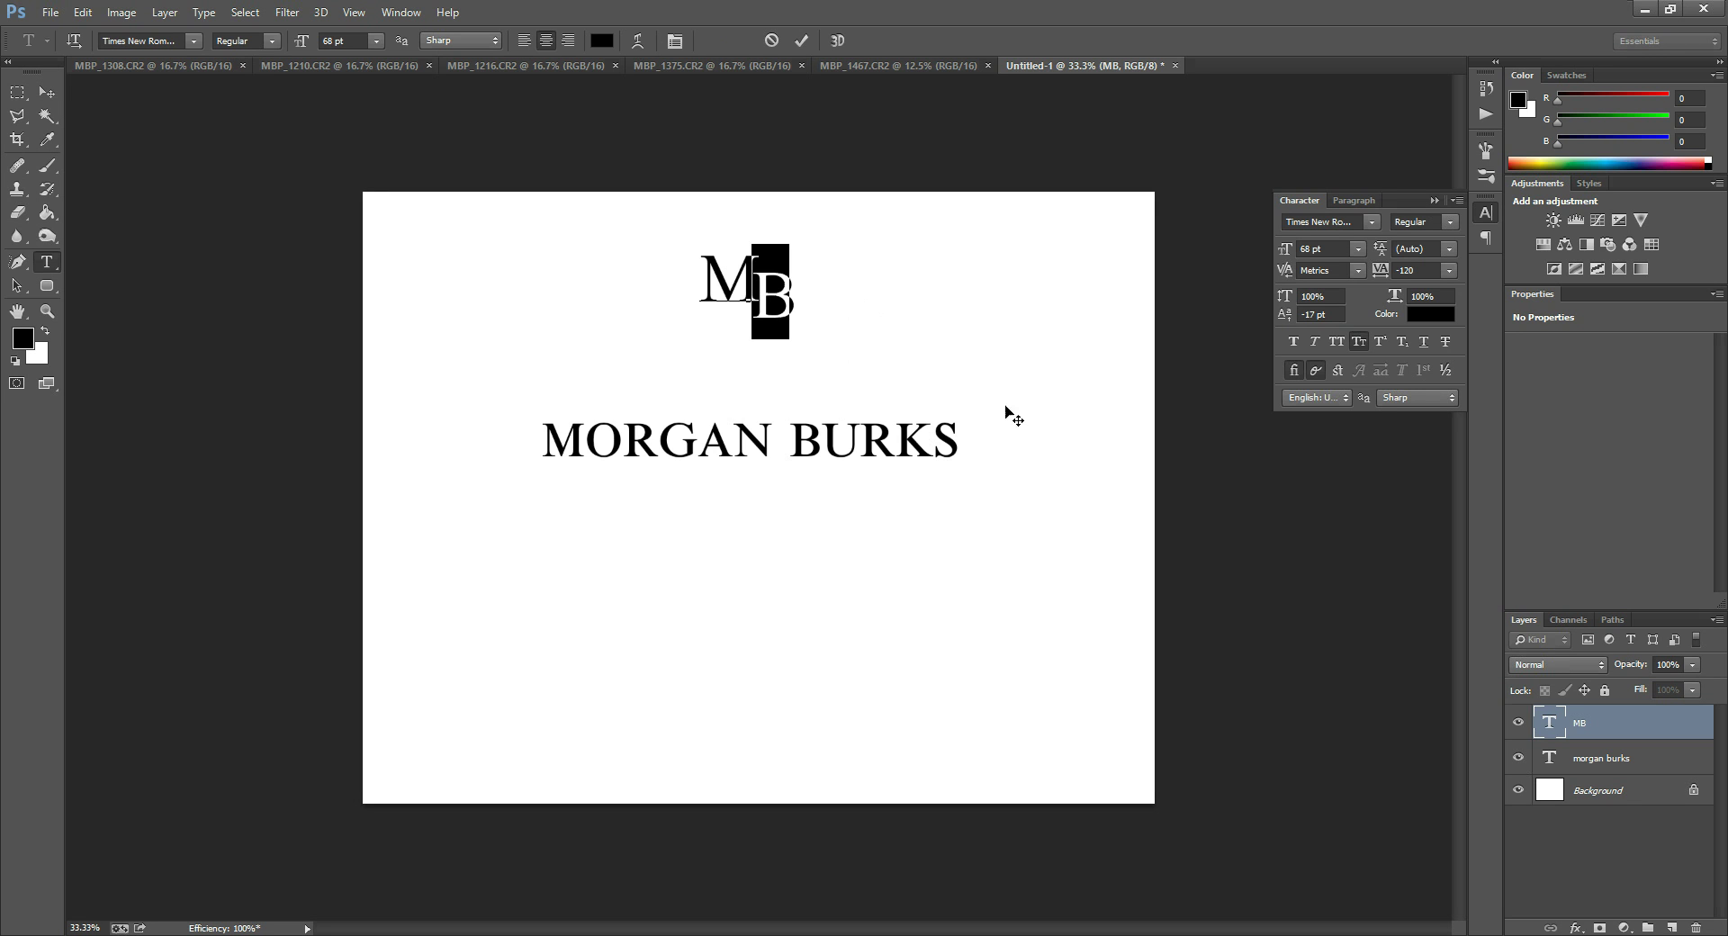
{"action": "key", "text": "ctrl+Return"}
{"action": "key", "text": "v"}
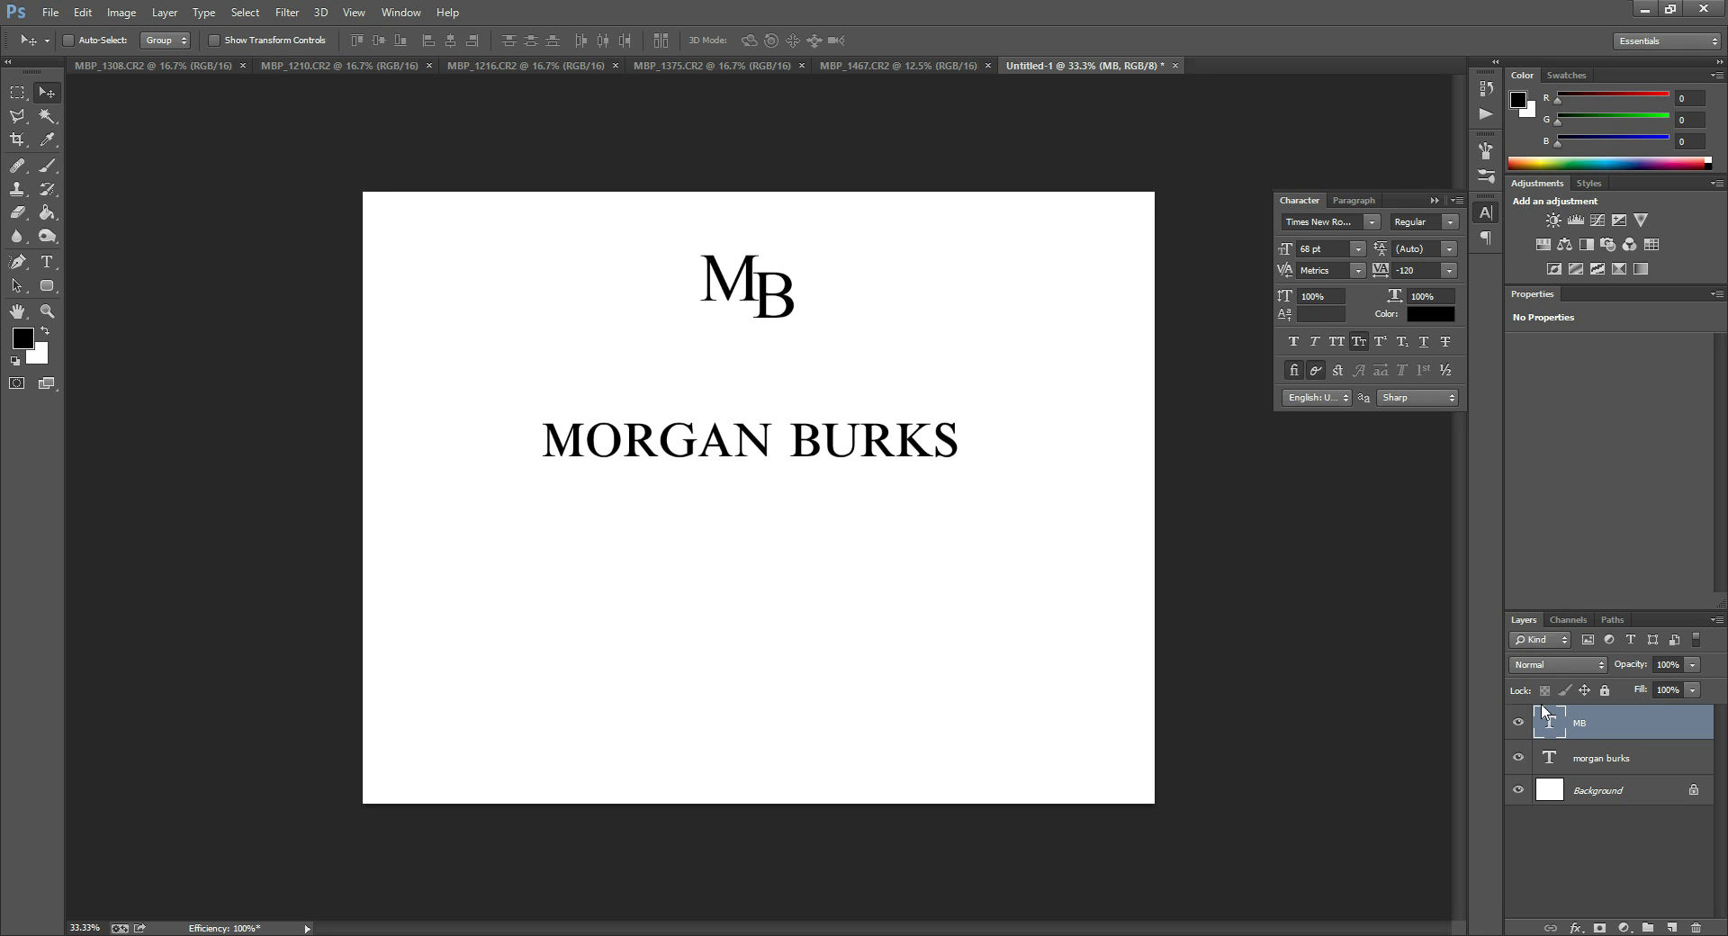
{"action": "double_click", "coordinate": [1550, 725]}
{"action": "key", "text": "Right"}
{"action": "key", "text": "shift+Left"}
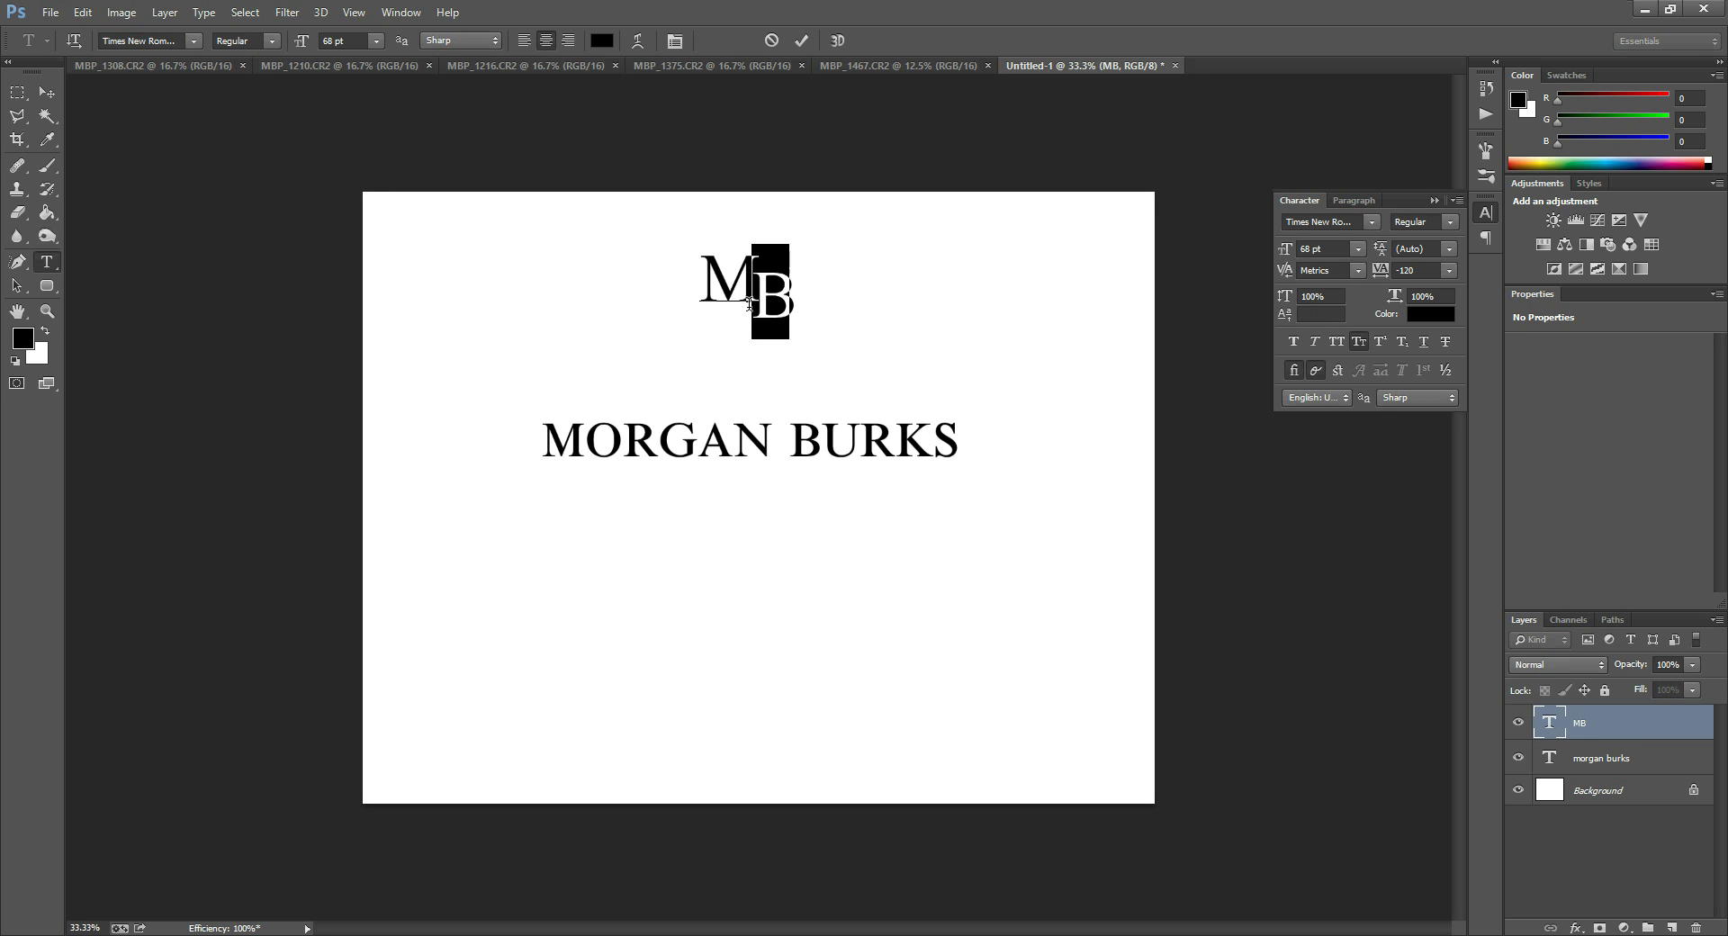
{"action": "left_click", "coordinate": [1328, 314]}
{"action": "type", "text": "0"}
{"action": "left_click", "coordinate": [1555, 724]}
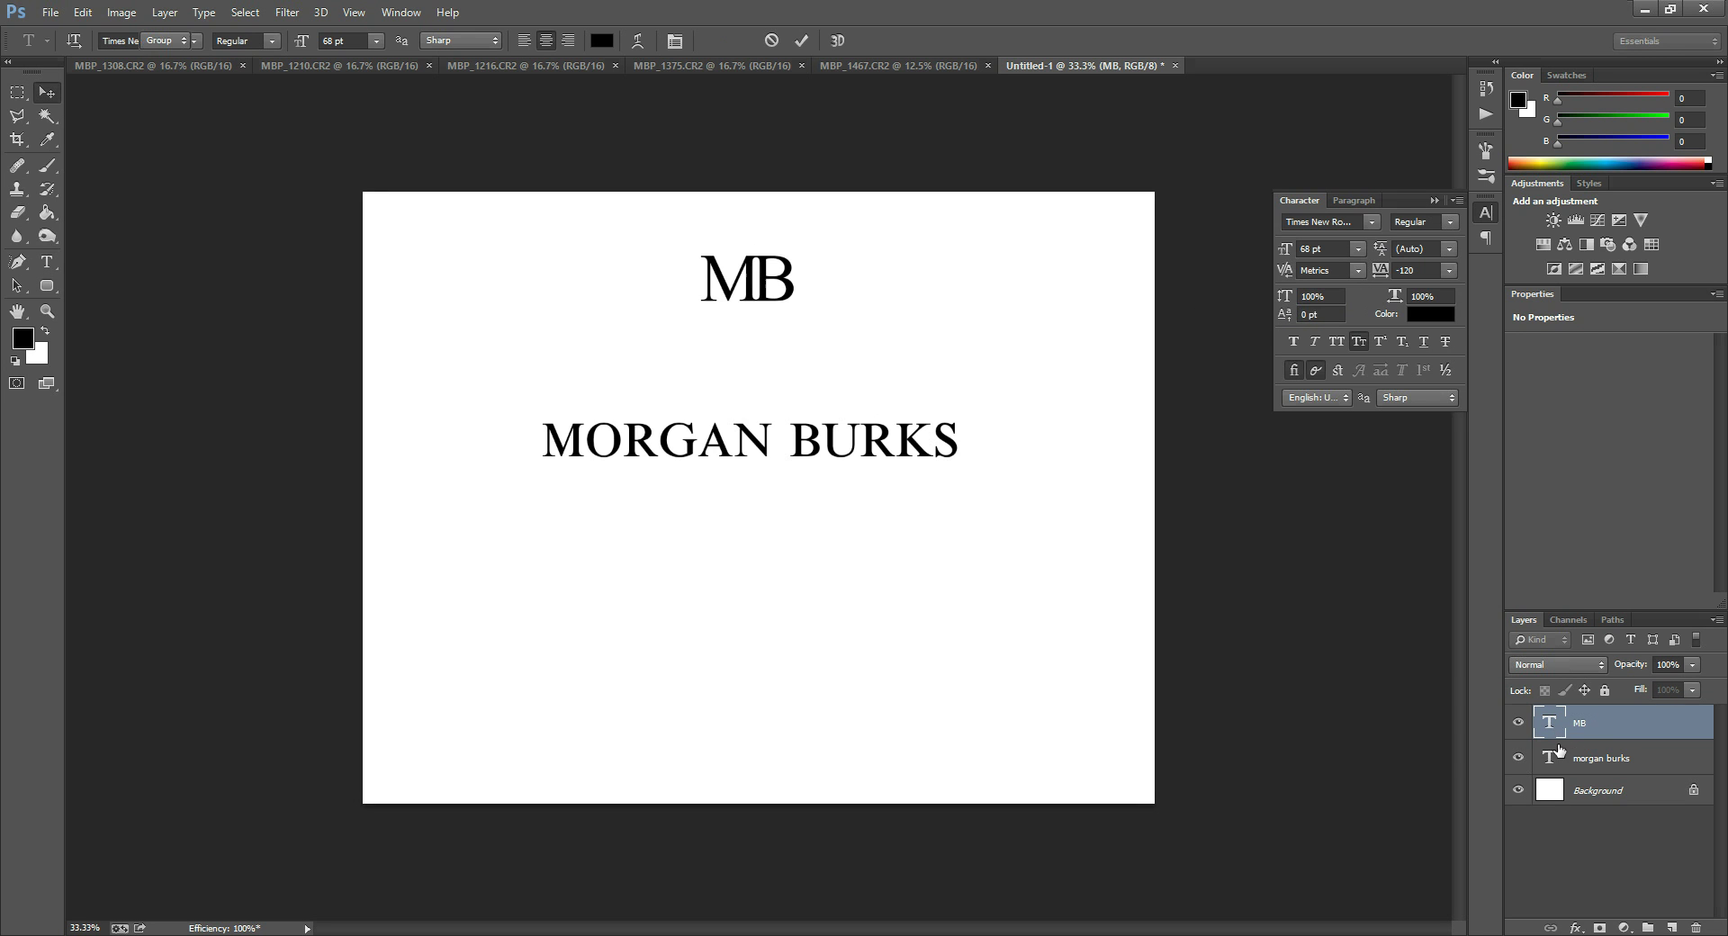
{"action": "double_click", "coordinate": [1557, 726]}
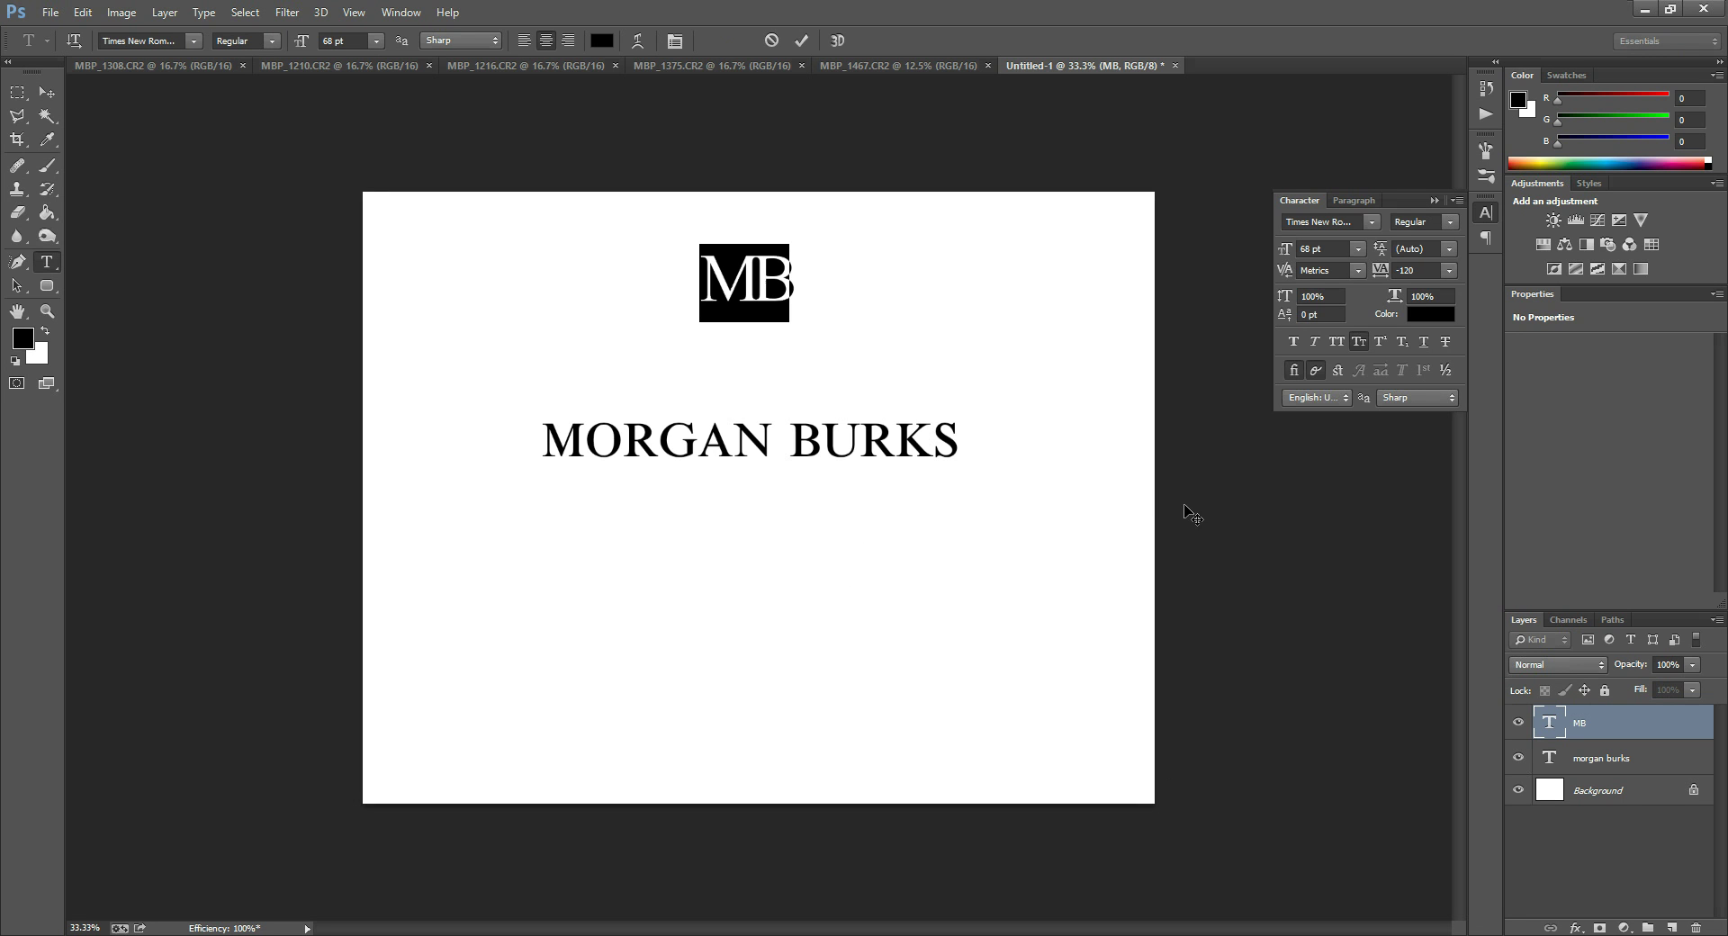
Select the B in the MB text and raise its vertical scale to about 128%.
{"action": "left_click", "coordinate": [761, 273]}
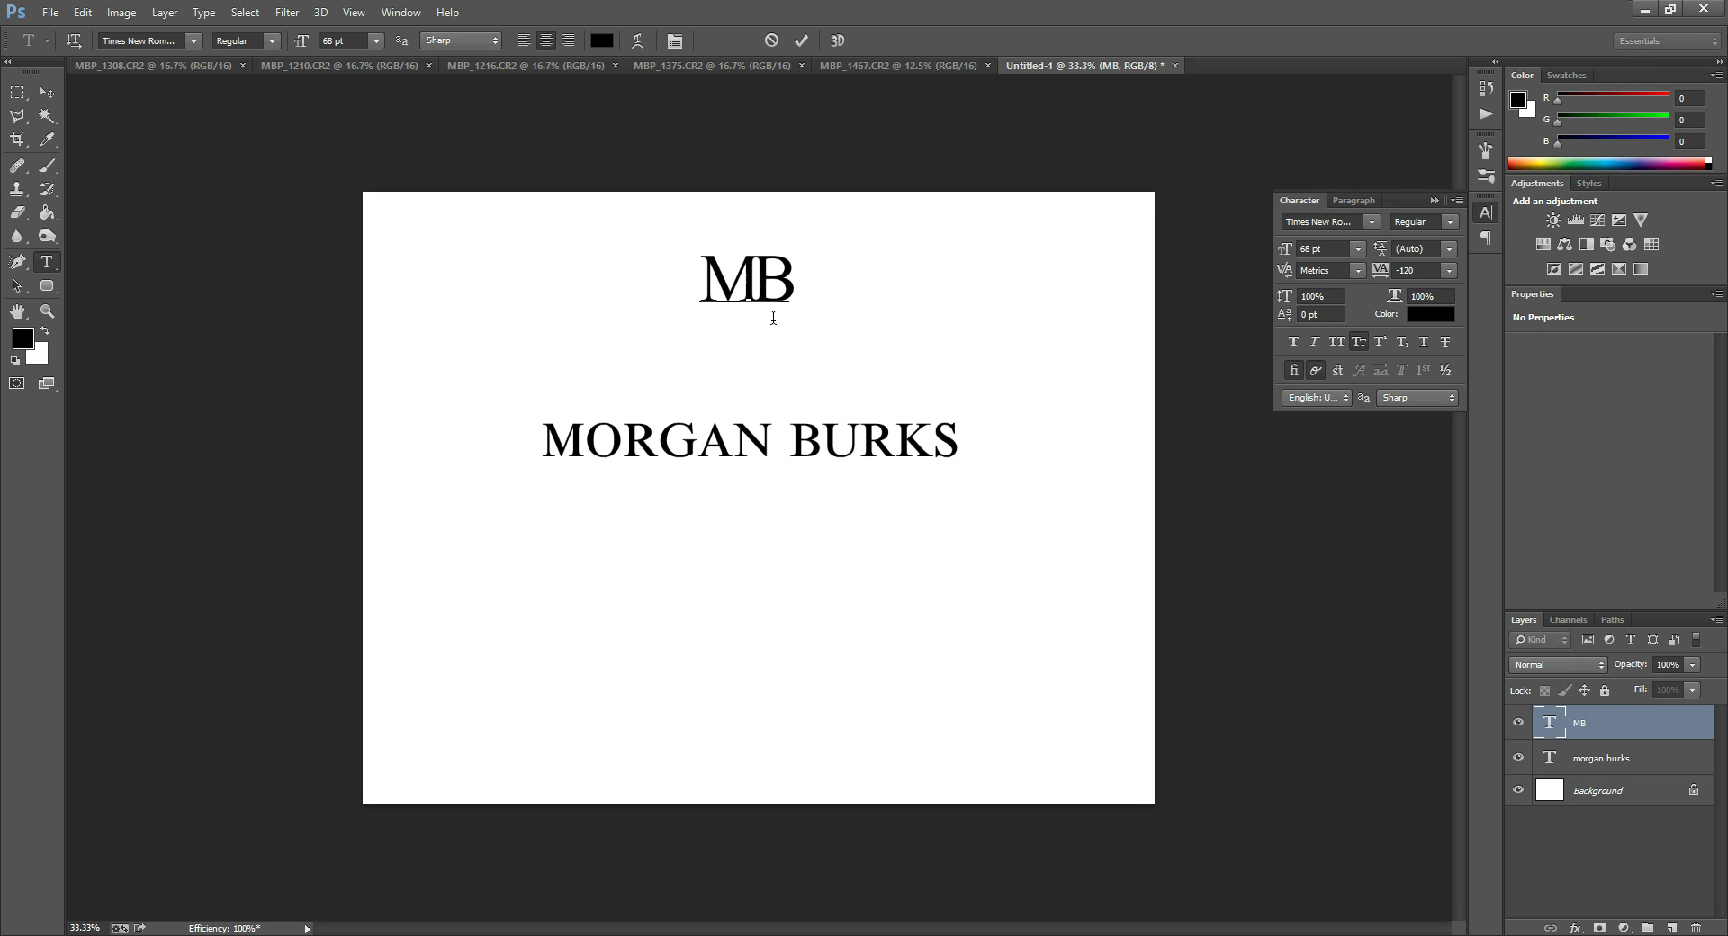
{"action": "left_click_drag", "start_coordinate": [752, 274], "coordinate": [804, 283]}
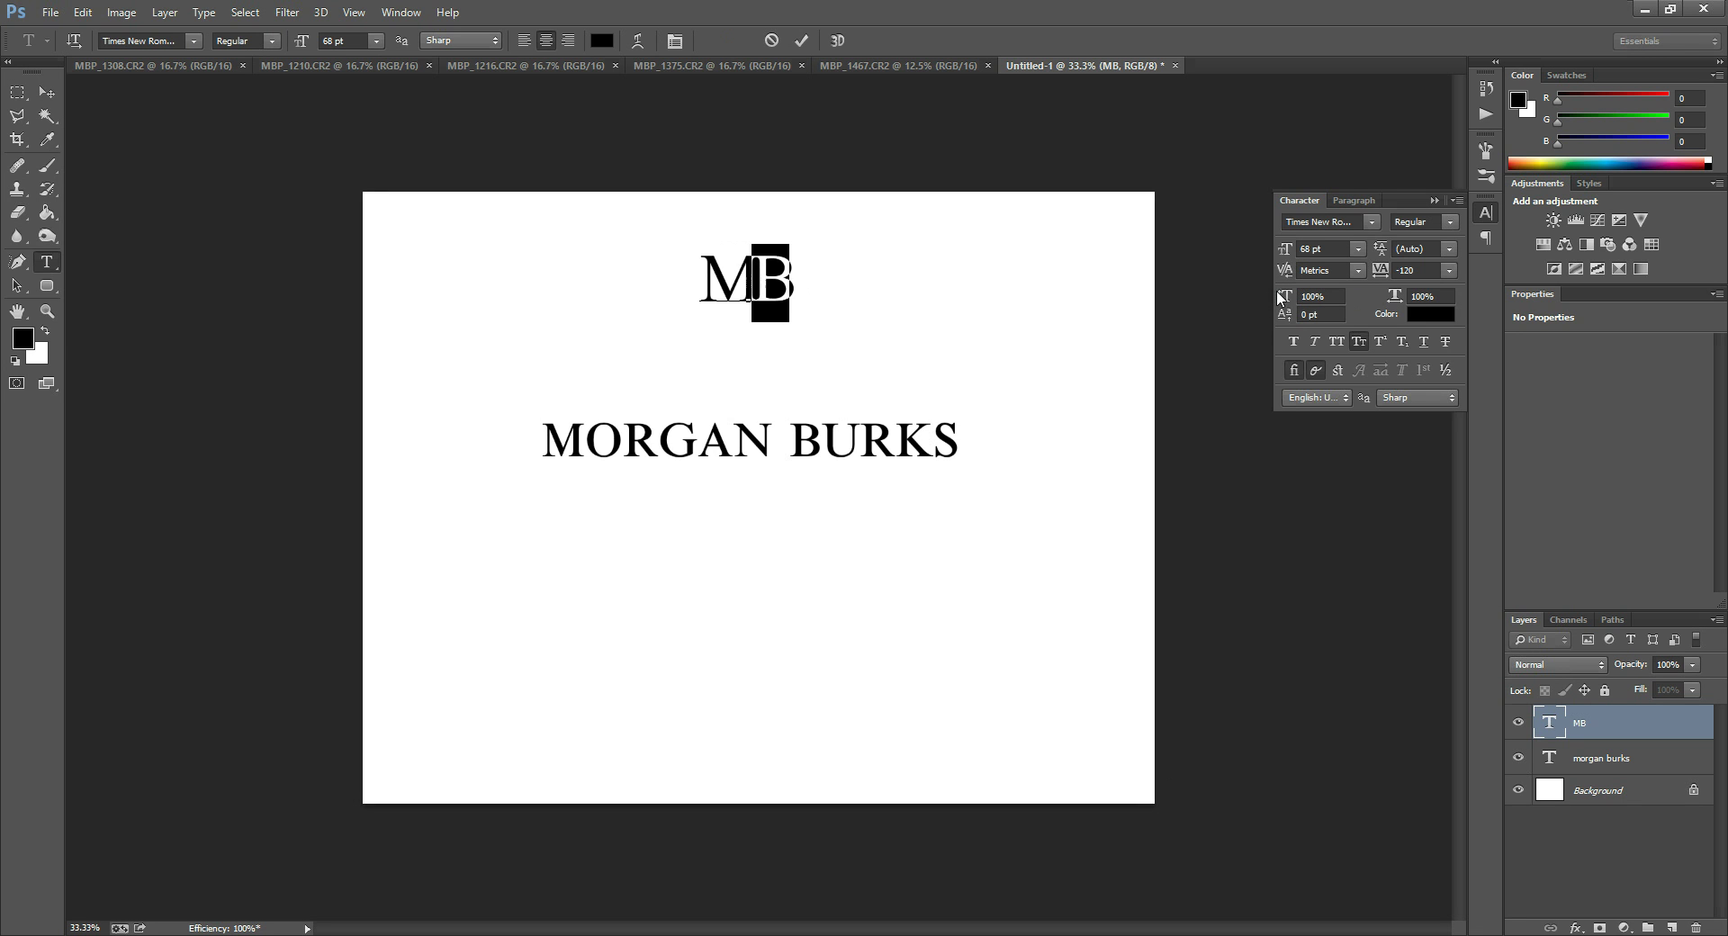
{"action": "left_click", "coordinate": [1333, 297]}
{"action": "key", "text": "Up"}
{"action": "key", "text": "Up"}
{"action": "key", "text": "Up"}
{"action": "key", "text": "Up"}
{"action": "key", "text": "Up"}
{"action": "key", "text": "Up"}
{"action": "key", "text": "Up"}
{"action": "key", "text": "Up"}
{"action": "key", "text": "Up"}
{"action": "key", "text": "Up"}
{"action": "key", "text": "Up"}
{"action": "key", "text": "Up"}
{"action": "key", "text": "Up"}
{"action": "key", "text": "Up"}
{"action": "key", "text": "Up"}
{"action": "key", "text": "Up"}
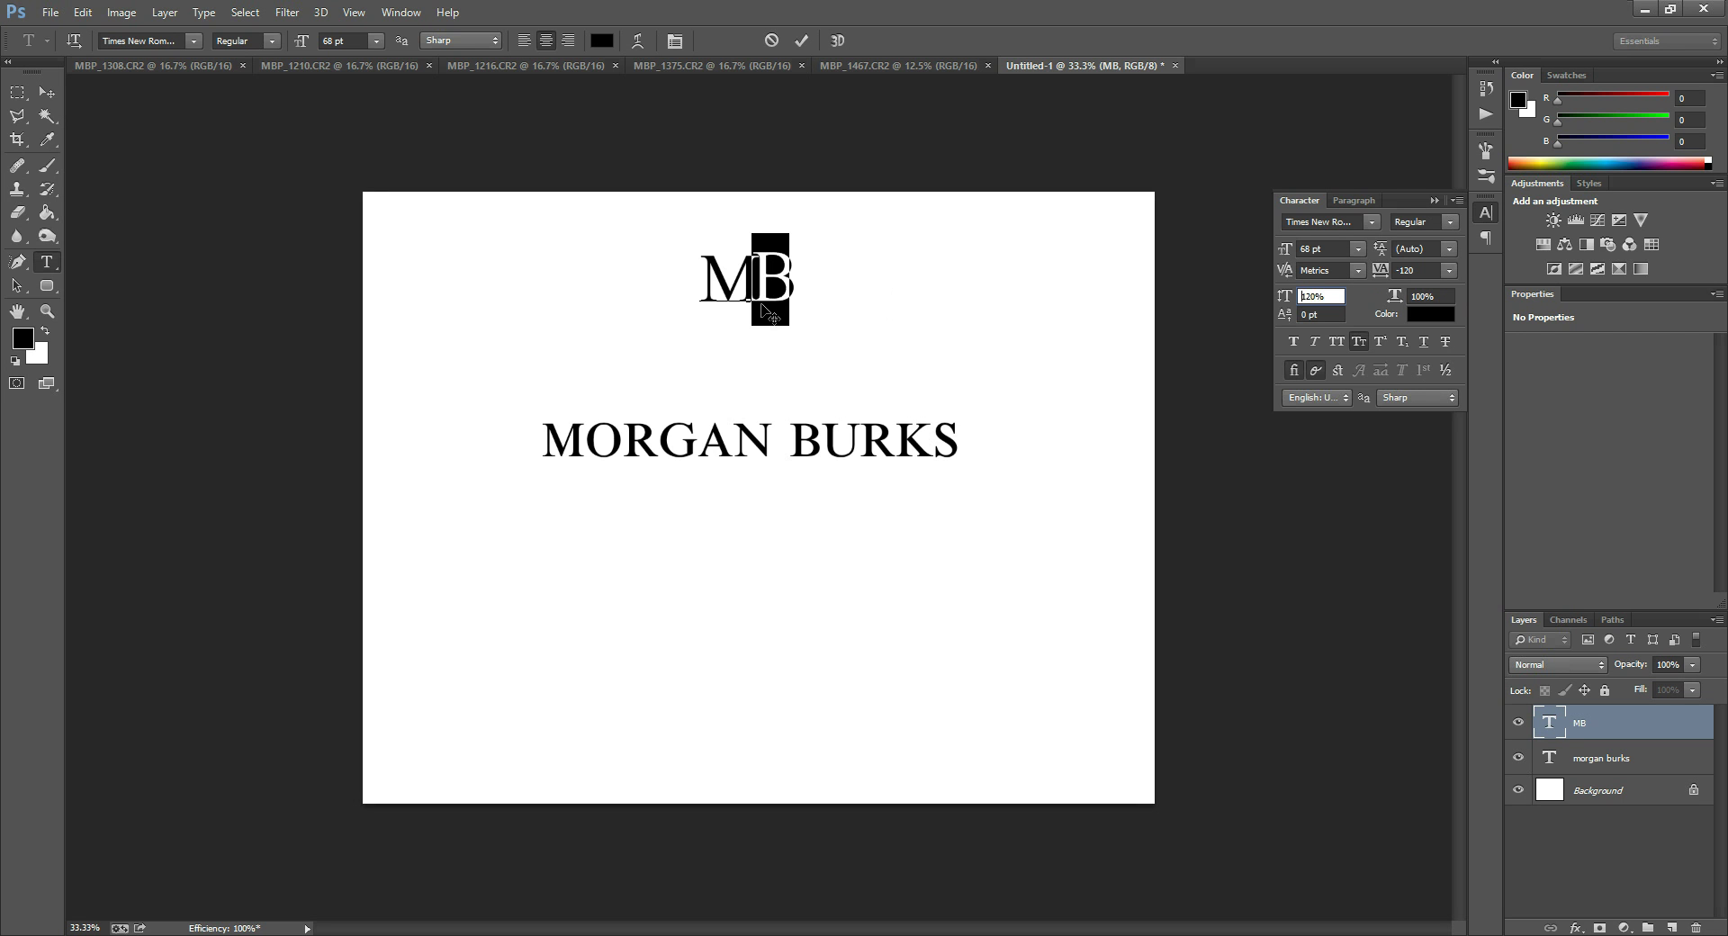
{"action": "key", "text": "Up"}
{"action": "key", "text": "Up"}
{"action": "key", "text": "Up"}
{"action": "key", "text": "Up"}
{"action": "key", "text": "Up"}
{"action": "key", "text": "Up"}
{"action": "key", "text": "ctrl+Return"}
{"action": "key", "text": "v"}
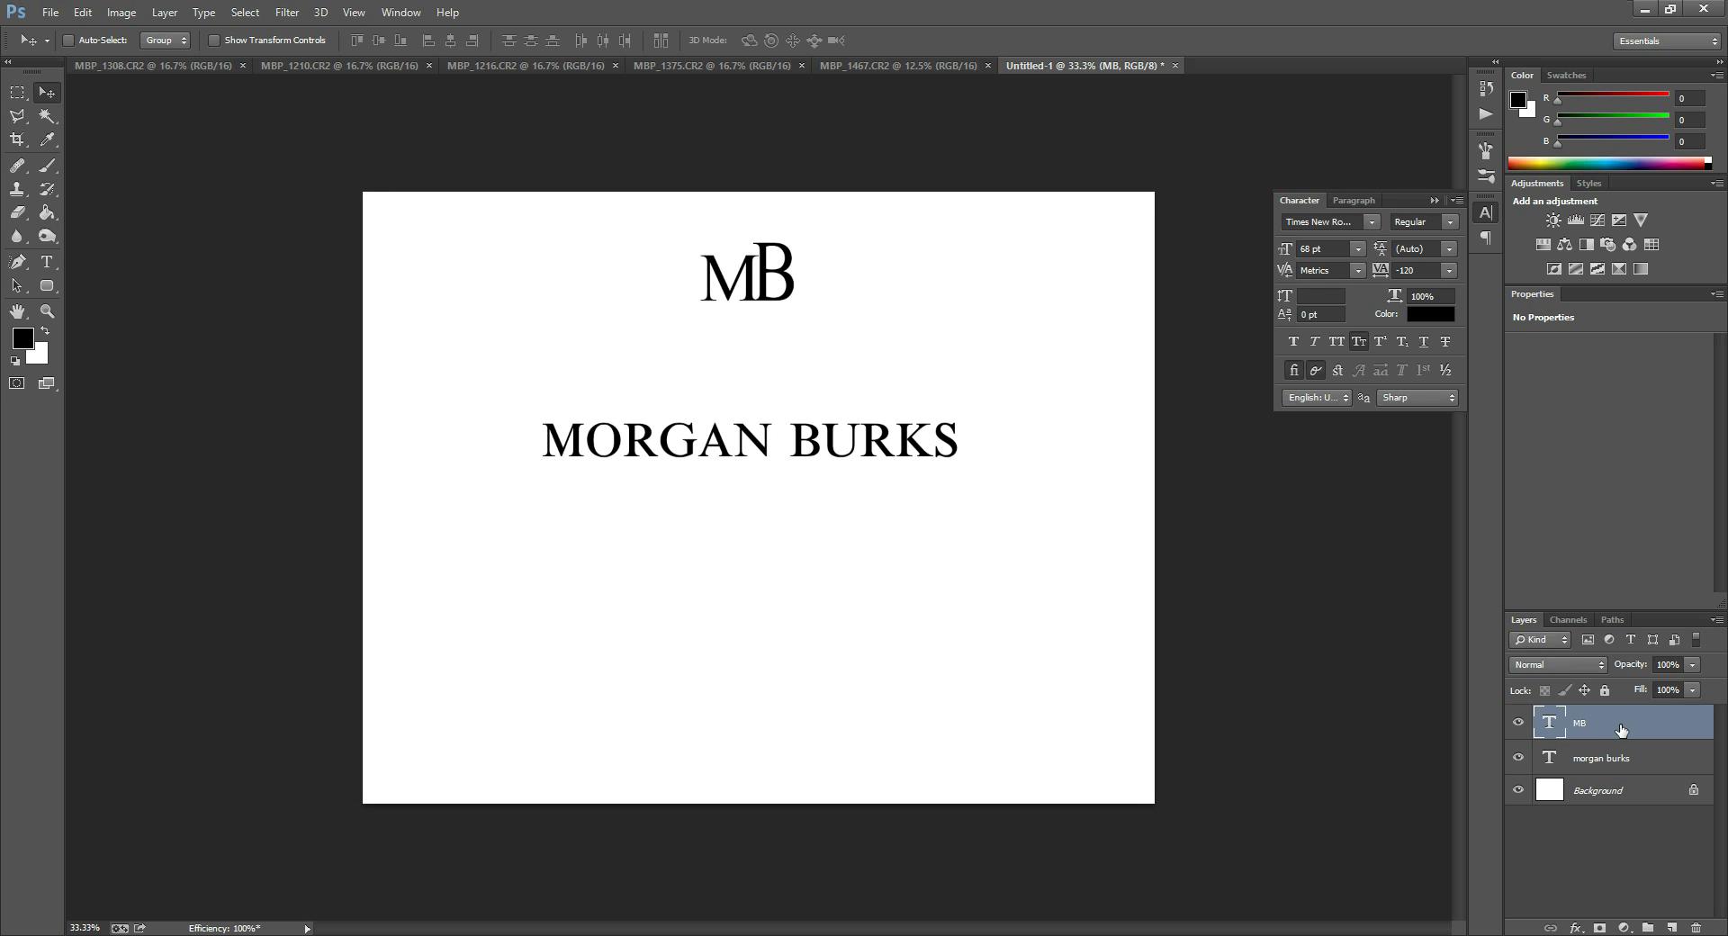
Reset the B's vertical scale to 100% and widen its horizontal scale to 132%.
{"action": "double_click", "coordinate": [1547, 731]}
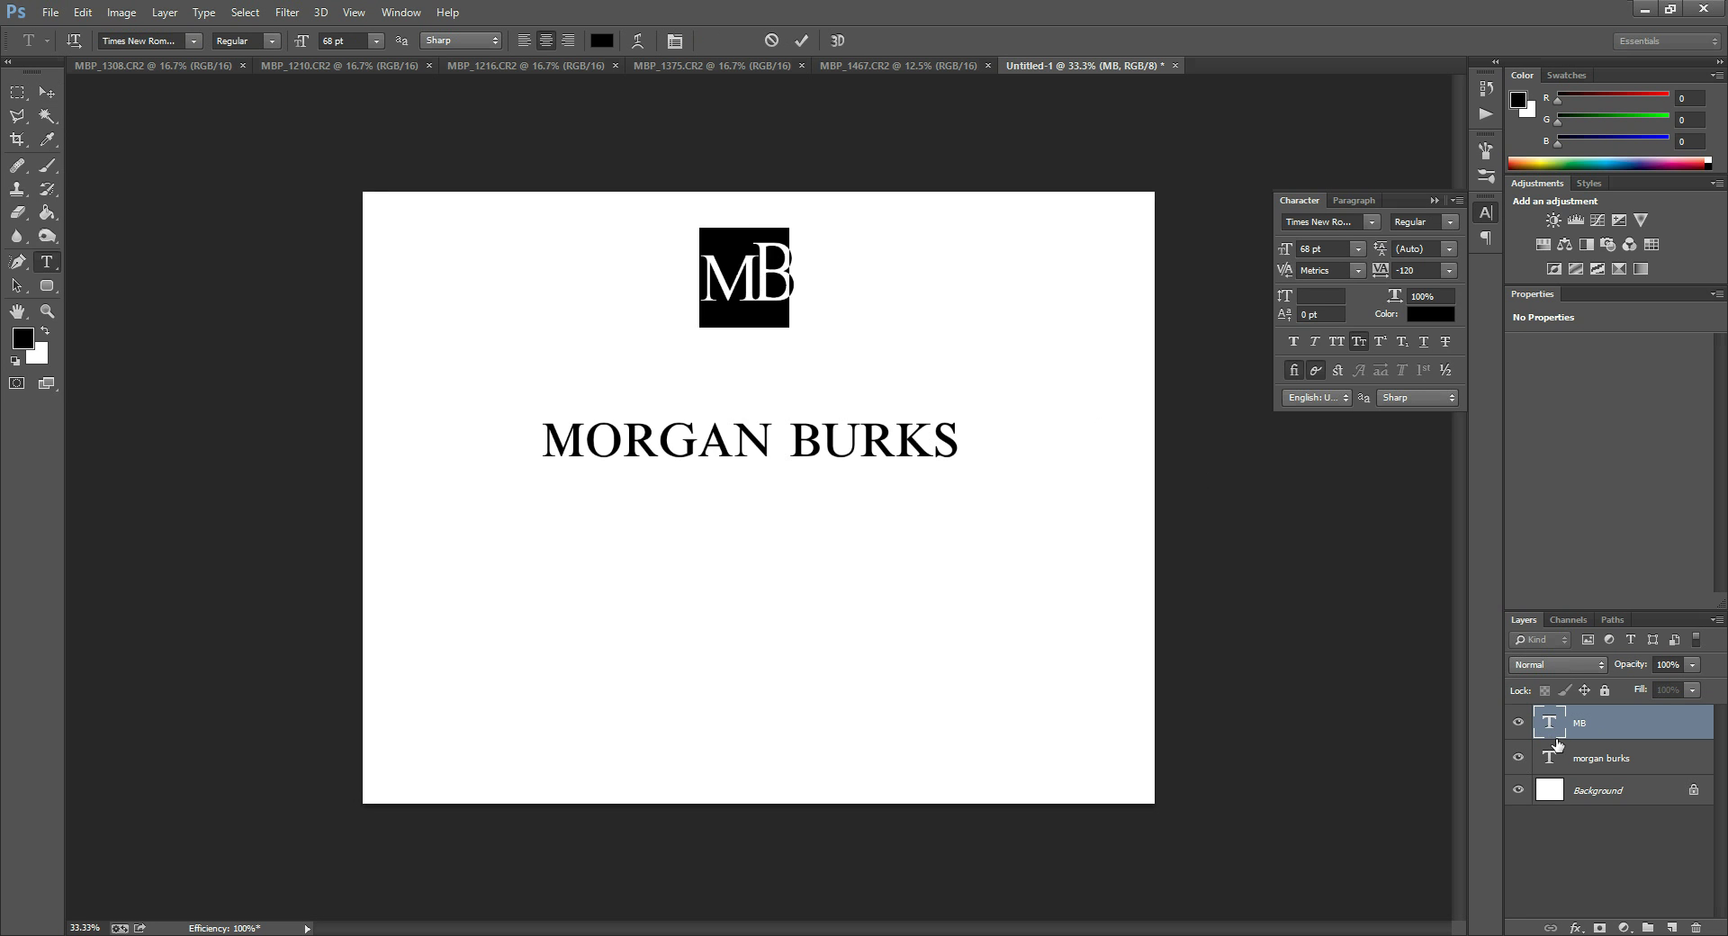
{"action": "left_click_drag", "start_coordinate": [763, 266], "coordinate": [810, 266]}
{"action": "left_click", "coordinate": [1325, 299]}
{"action": "type", "text": "100"}
{"action": "left_click", "coordinate": [1421, 290]}
{"action": "type", "text": "104"}
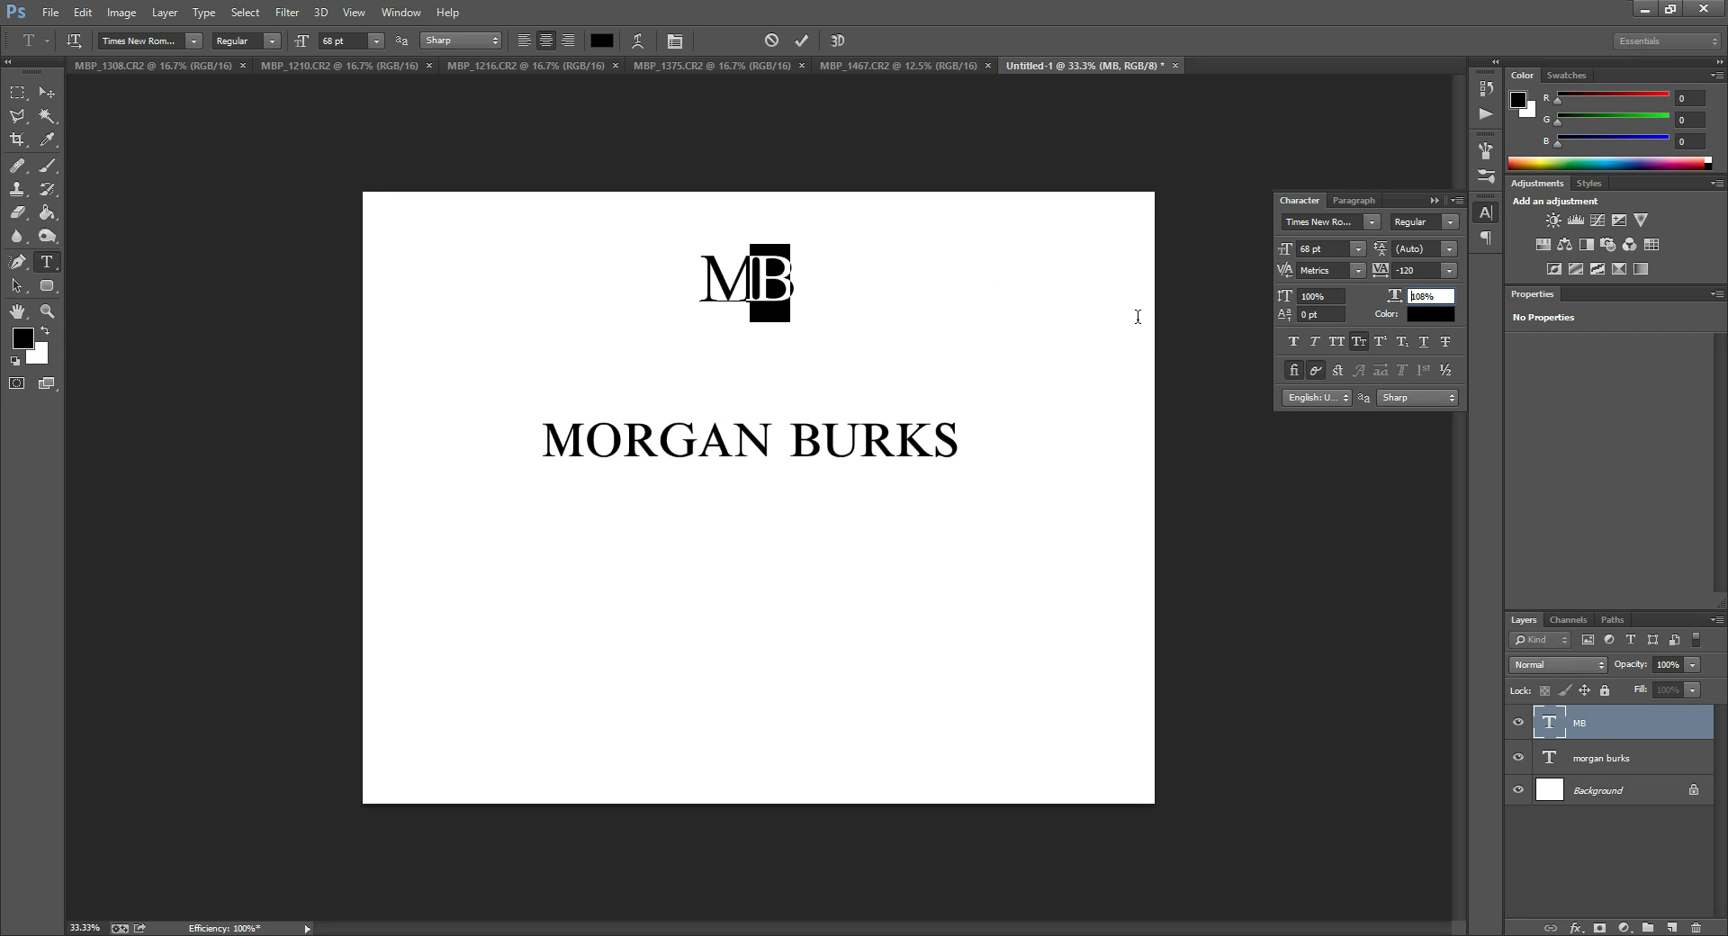
{"action": "key", "text": "Up"}
{"action": "key", "text": "Up"}
{"action": "key", "text": "Up"}
{"action": "key", "text": "Up"}
{"action": "key", "text": "Up"}
{"action": "key", "text": "Return"}
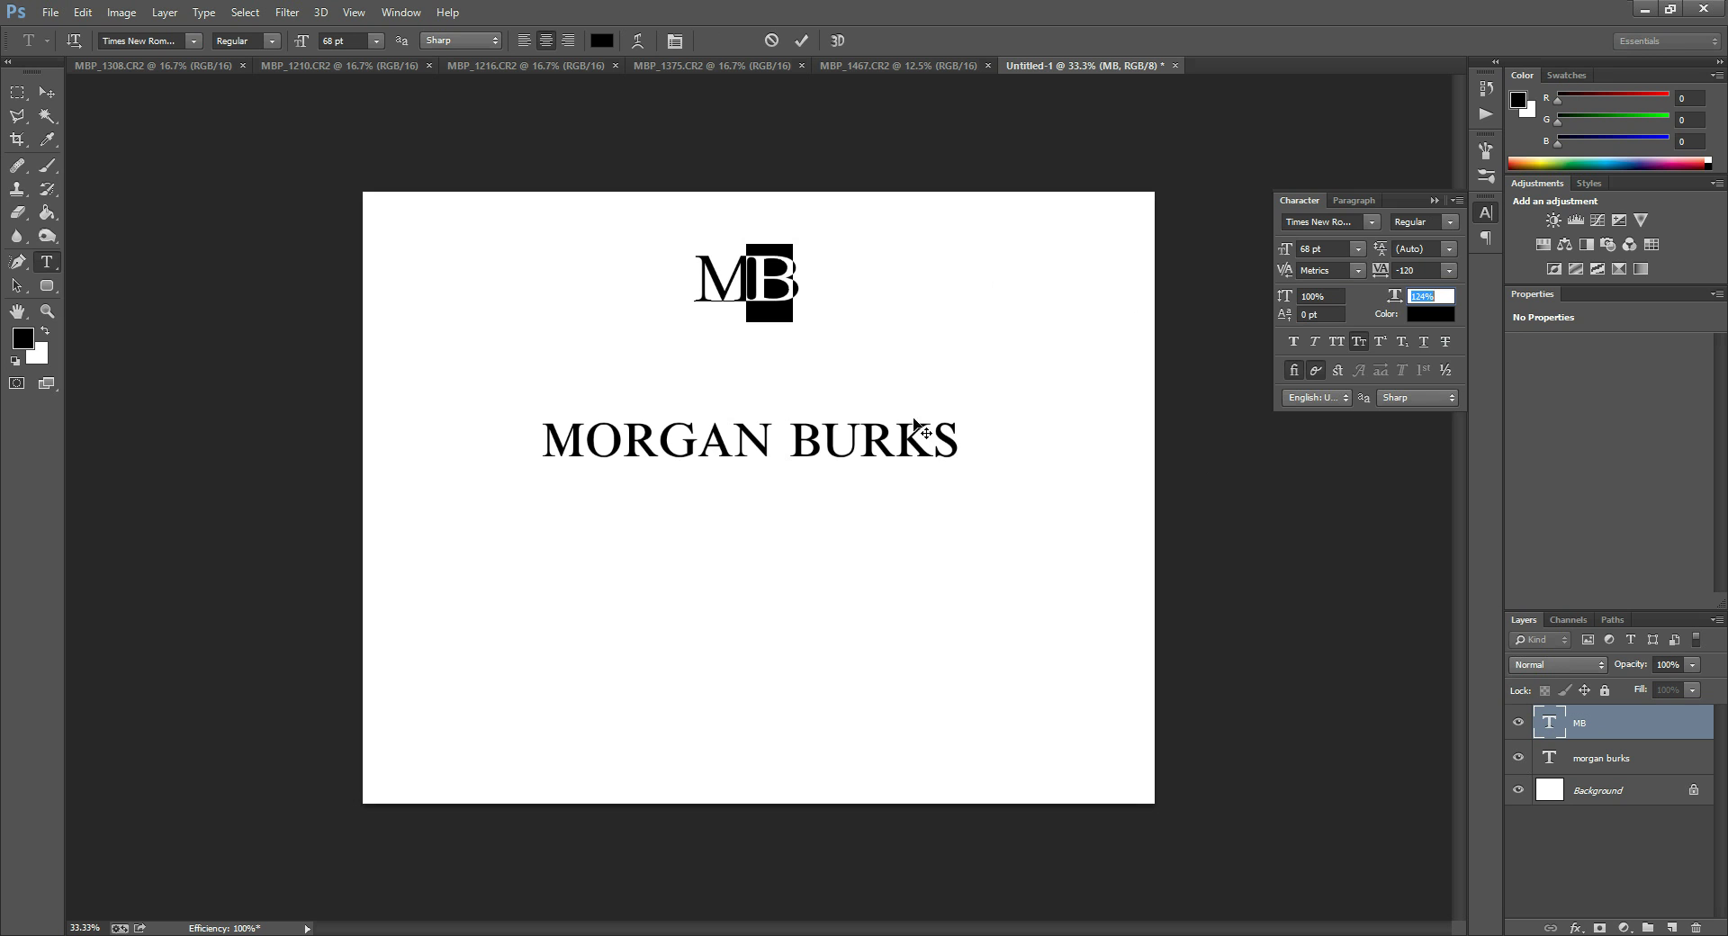
{"action": "key", "text": "Up"}
{"action": "key", "text": "Up"}
{"action": "key", "text": "Up"}
{"action": "key", "text": "Up"}
{"action": "key", "text": "Return"}
Set the whole MB monogram's horizontal scale to 0% so it disappears.
{"action": "left_click", "coordinate": [1558, 718]}
{"action": "key", "text": "v"}
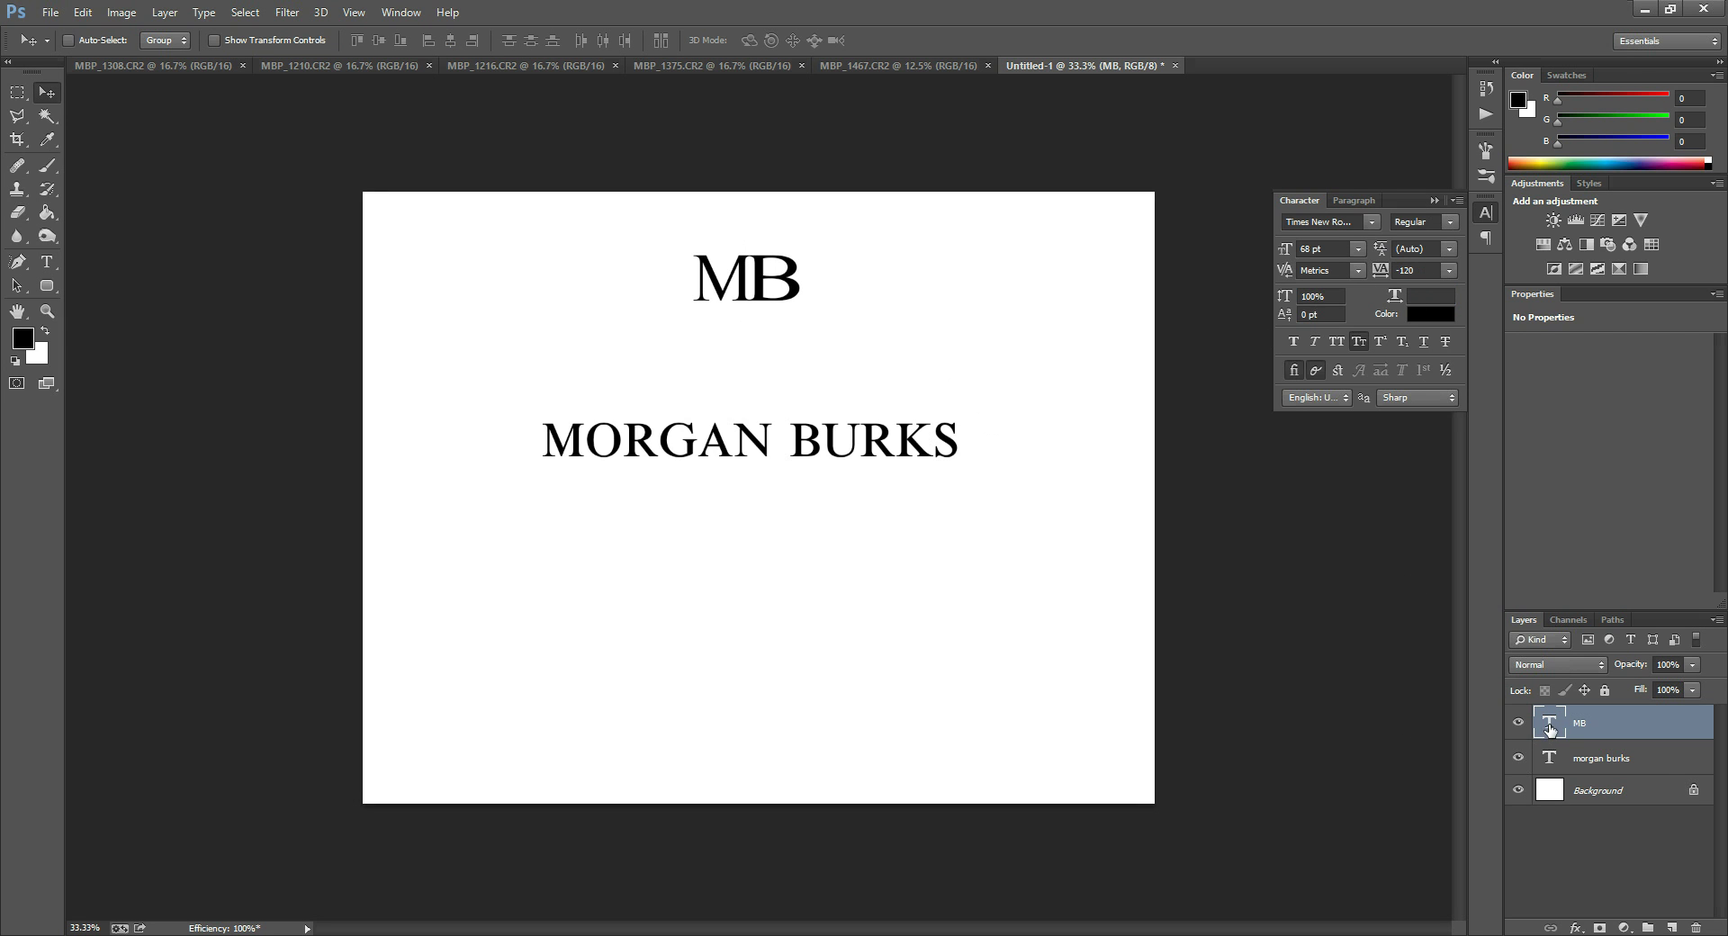
{"action": "double_click", "coordinate": [1549, 722]}
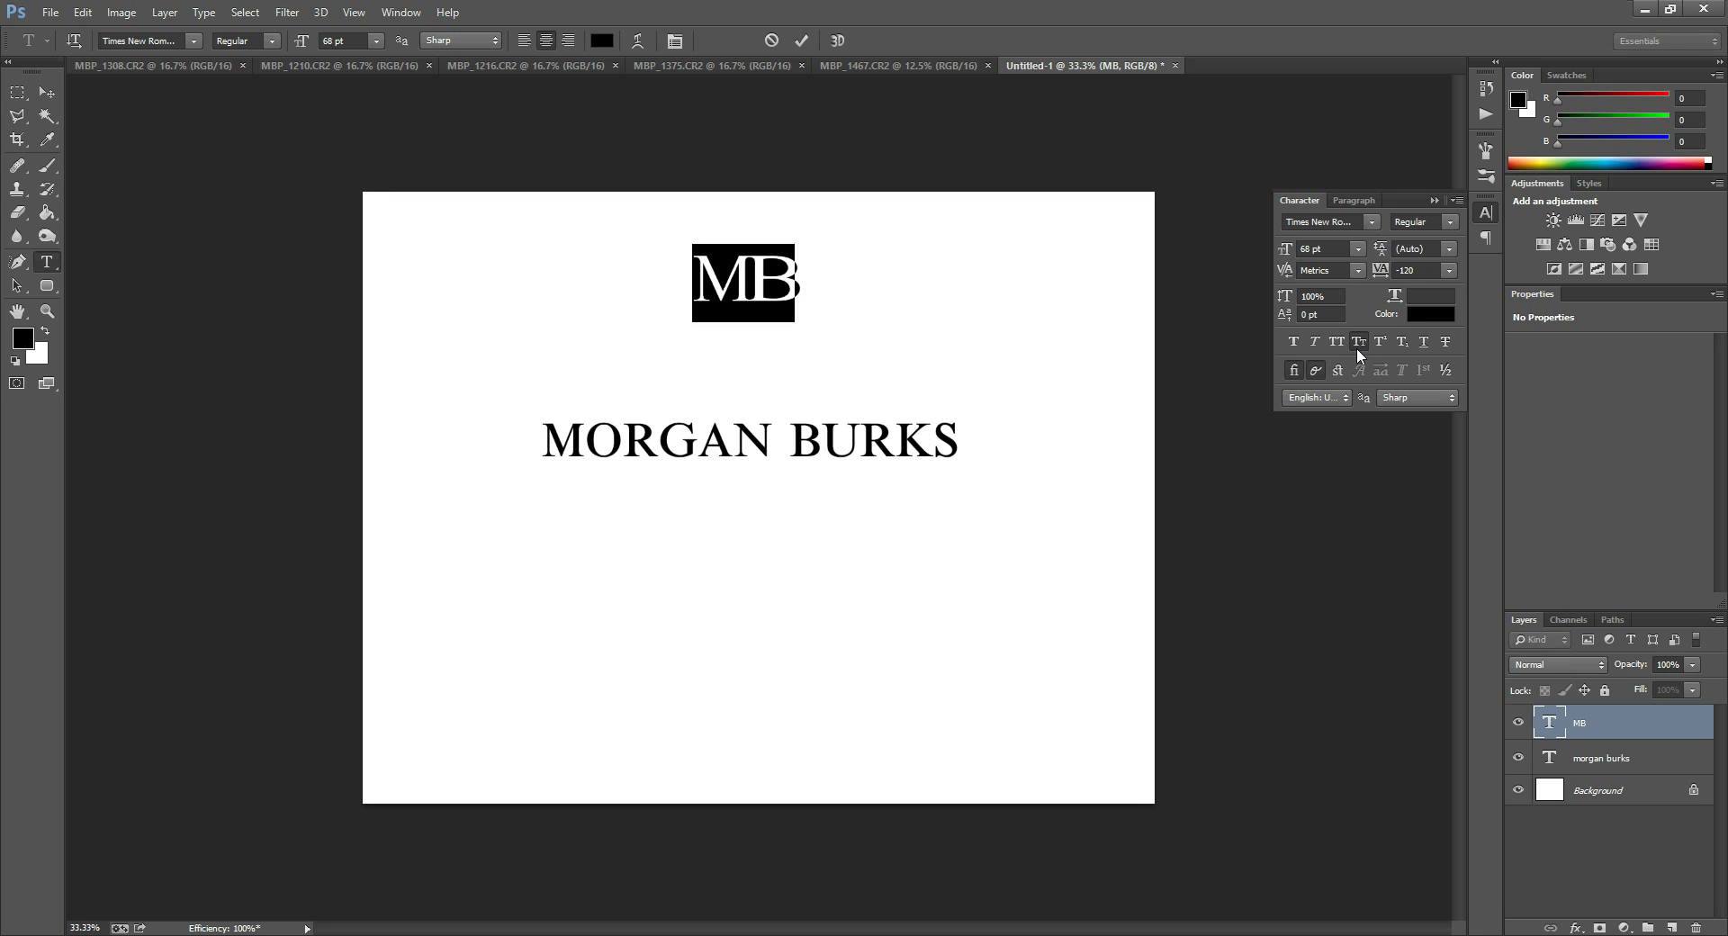
{"action": "double_click", "coordinate": [1547, 729]}
{"action": "left_click", "coordinate": [1431, 297]}
{"action": "type", "text": "0"}
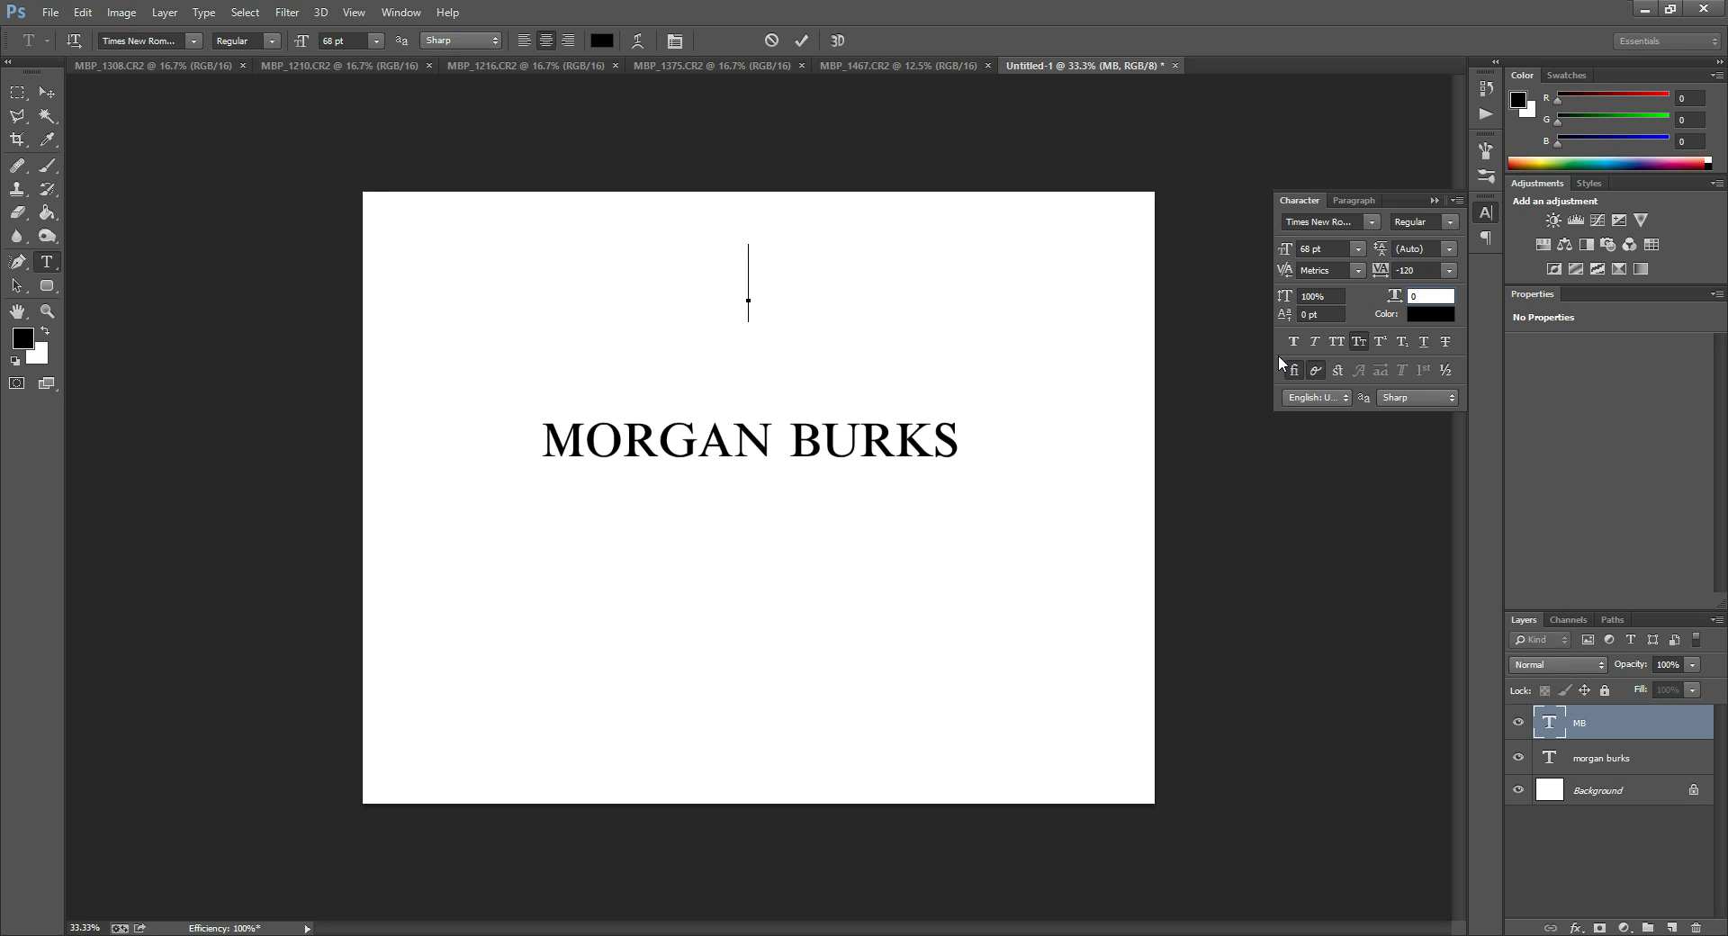
{"action": "left_click", "coordinate": [1551, 720]}
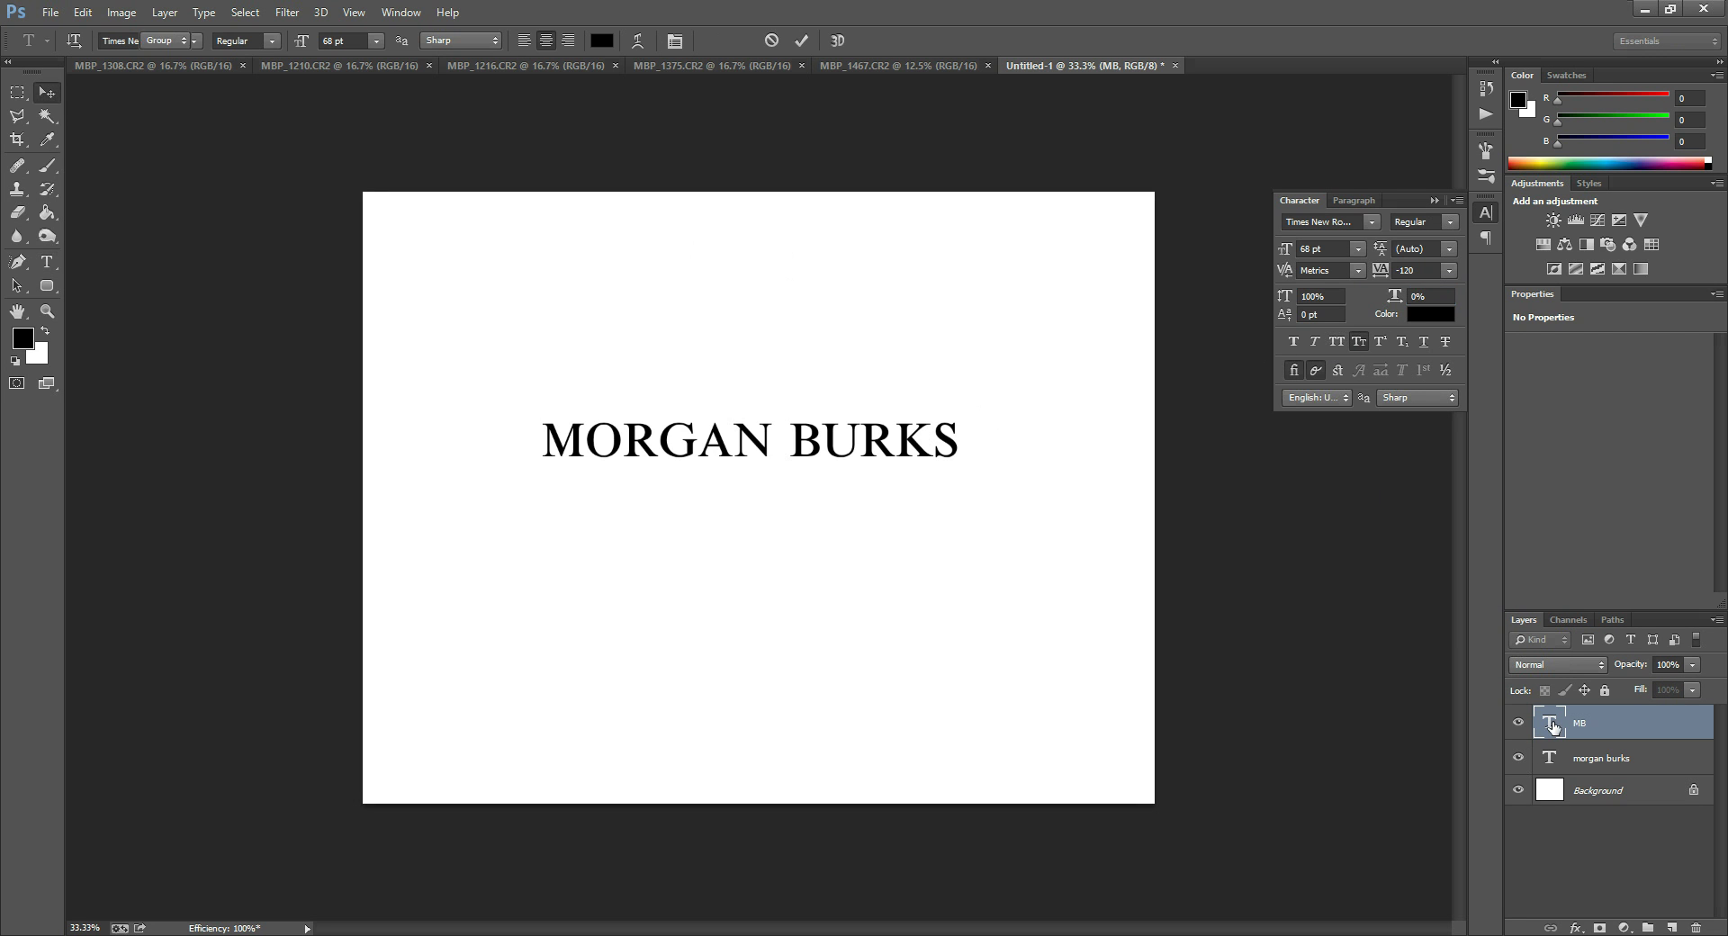
{"action": "double_click", "coordinate": [1552, 720]}
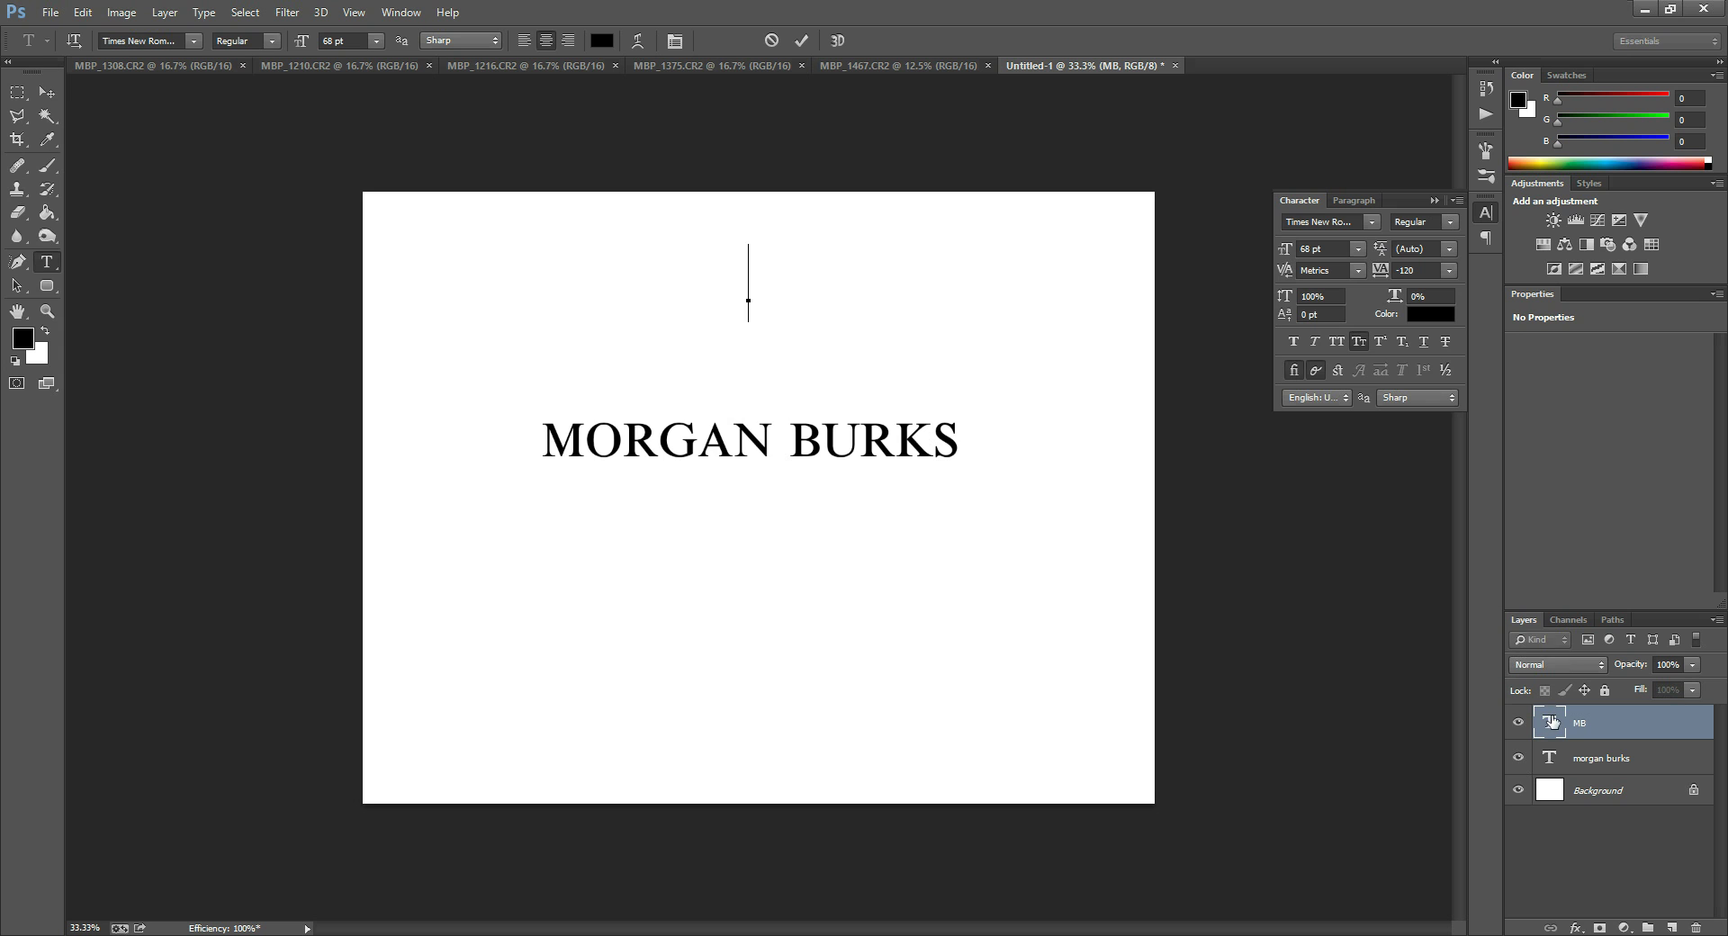
{"action": "left_click", "coordinate": [1563, 754]}
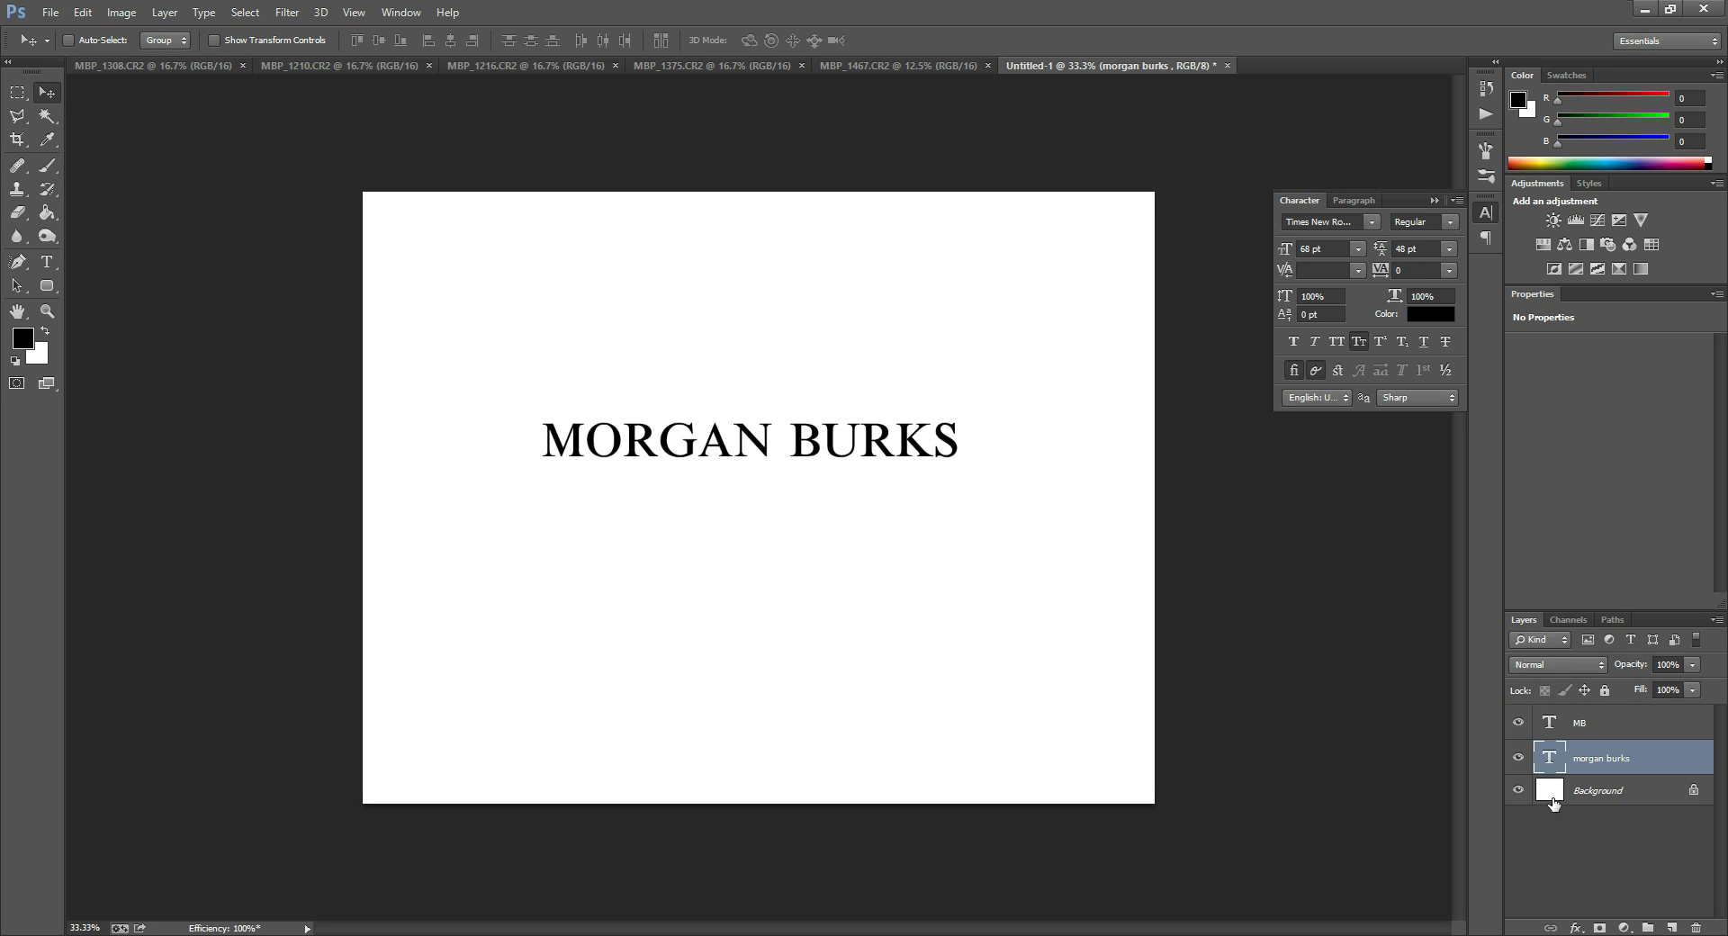
{"action": "double_click", "coordinate": [1549, 756]}
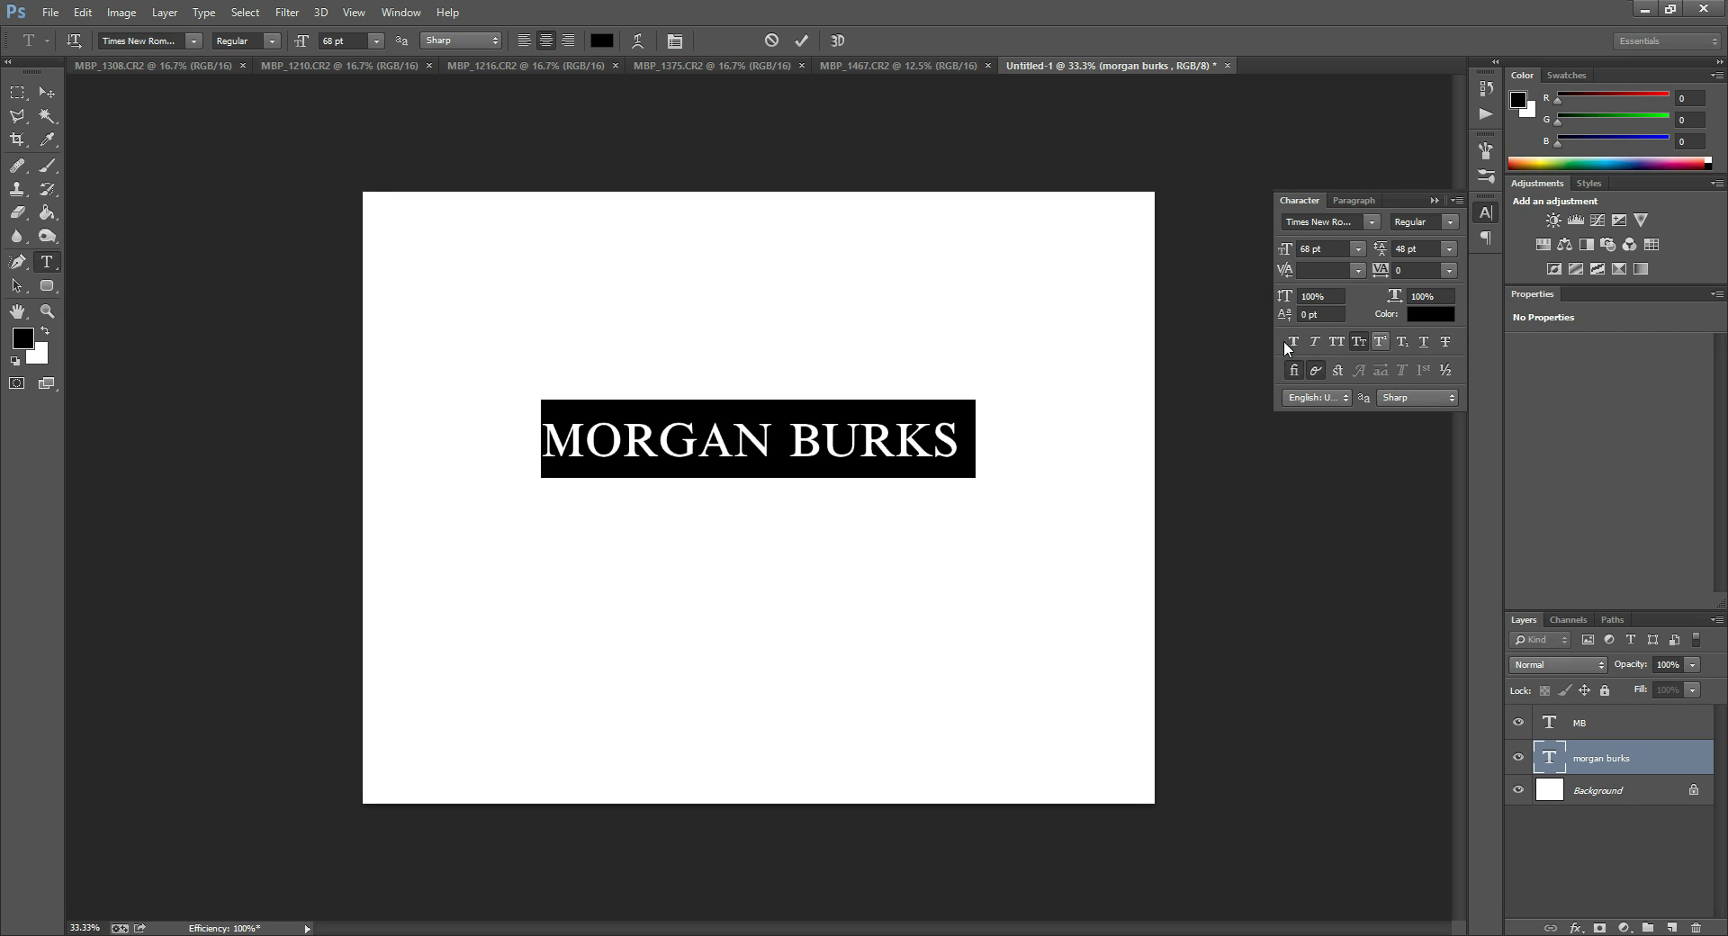
{"action": "left_click", "coordinate": [1360, 343]}
{"action": "left_click", "coordinate": [1360, 344]}
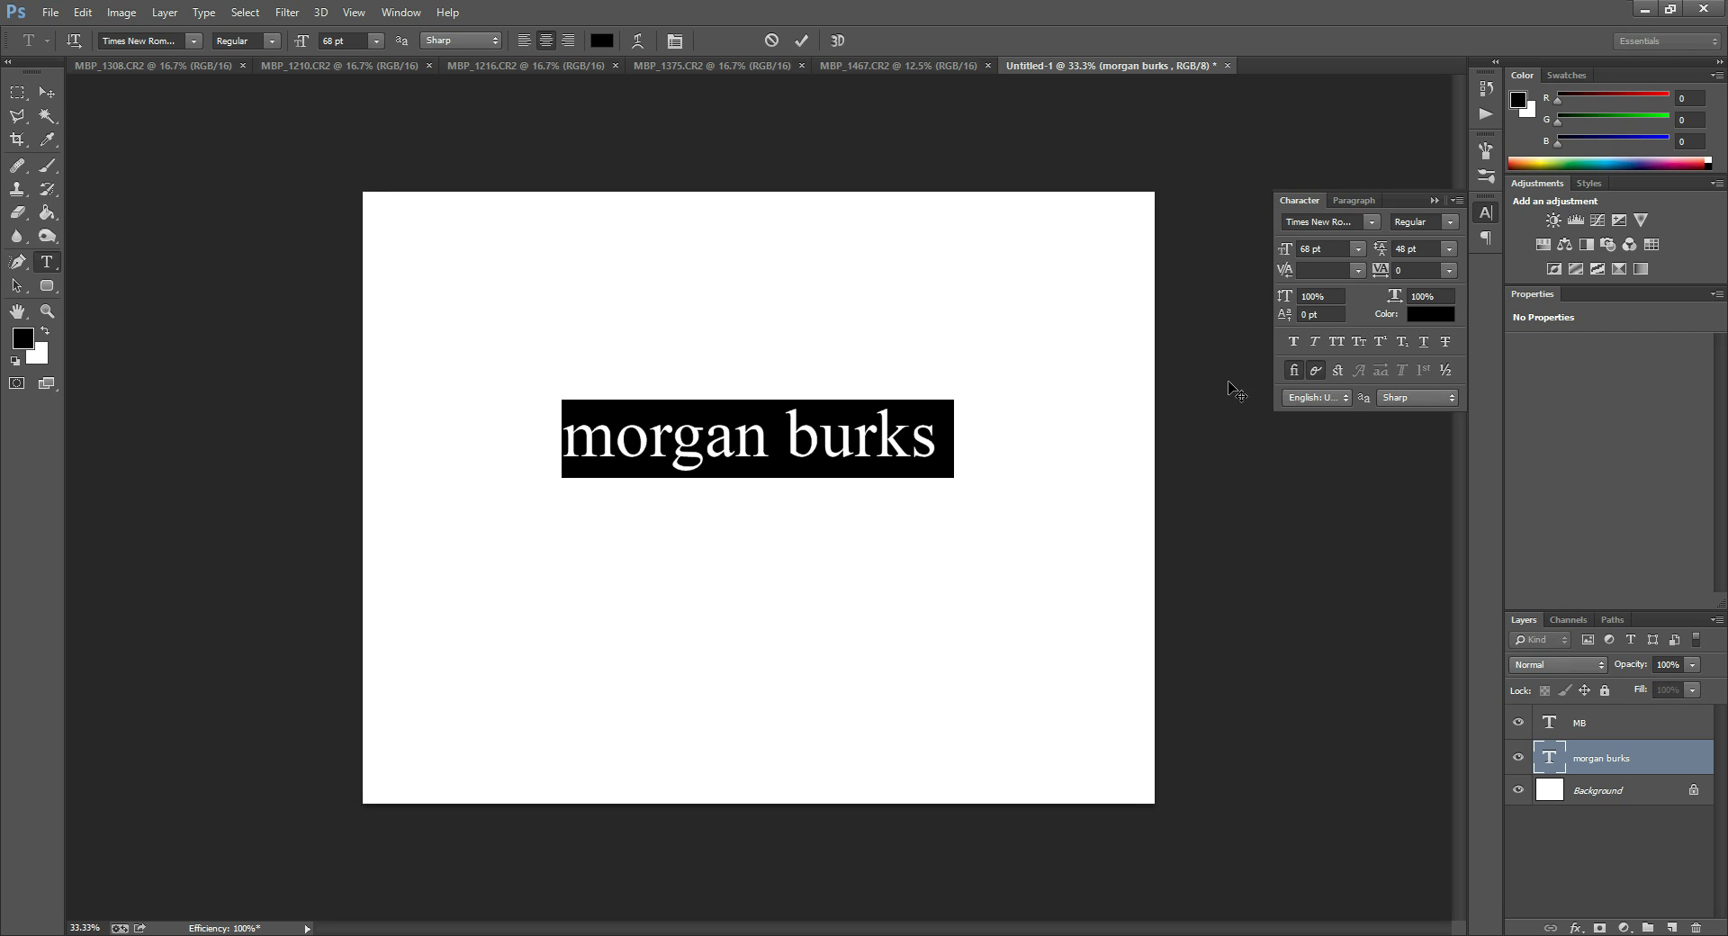
{"action": "left_click", "coordinate": [1293, 342]}
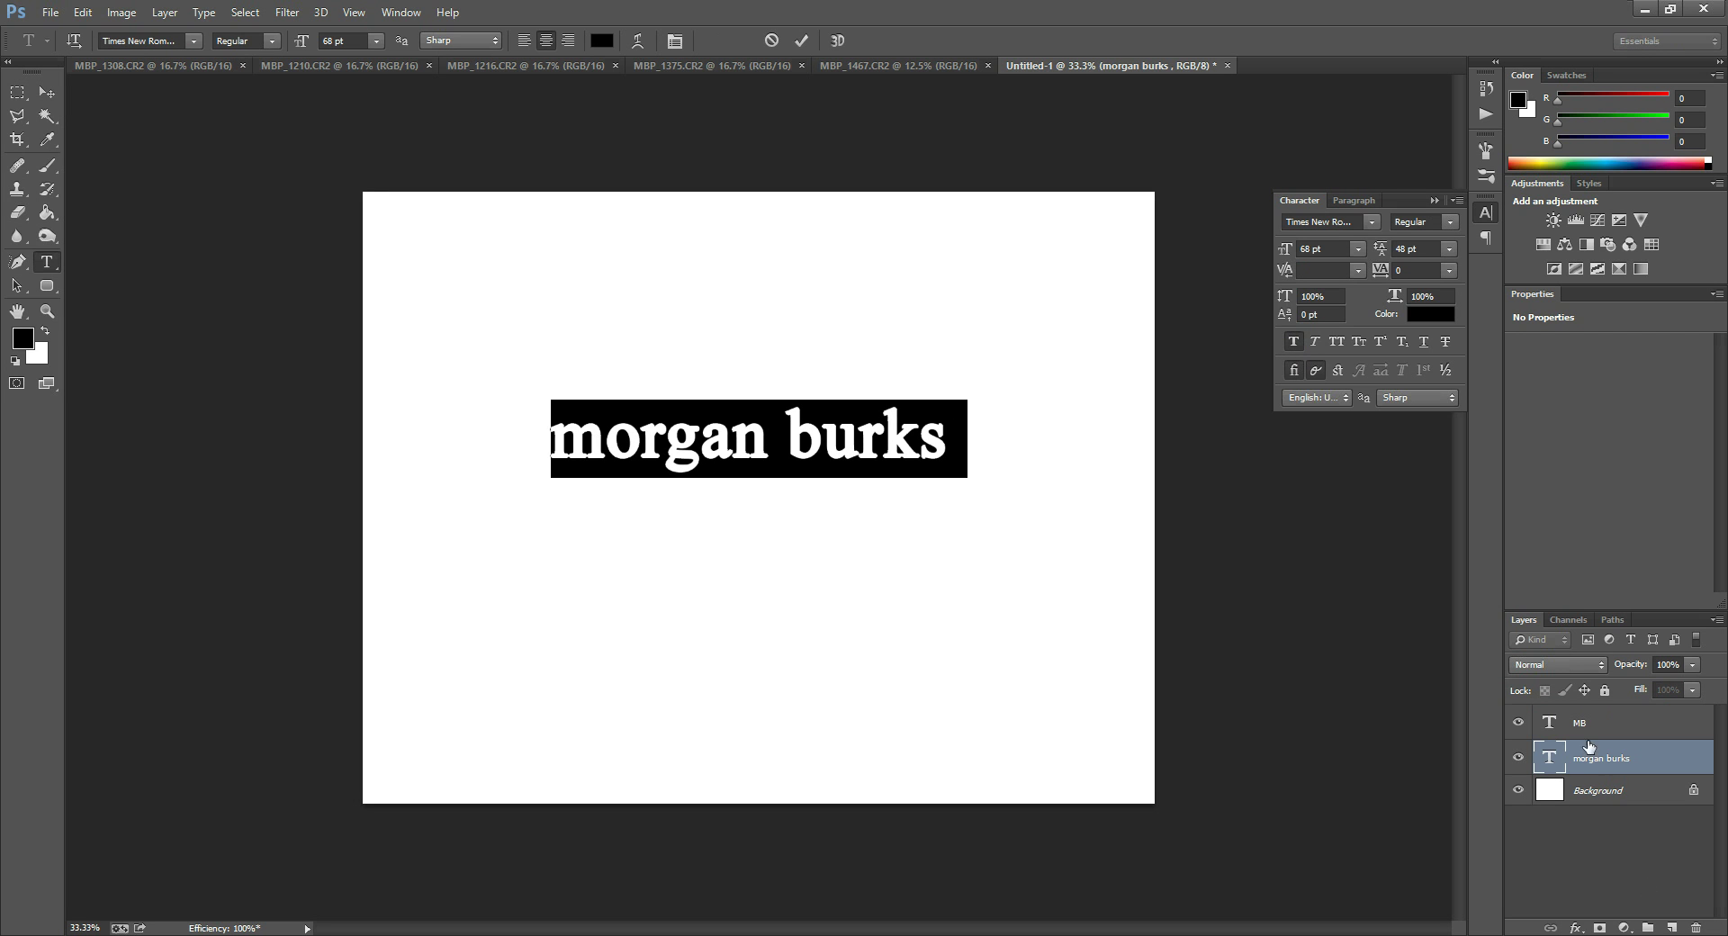
{"action": "key", "text": "ctrl+Return"}
{"action": "key", "text": "v"}
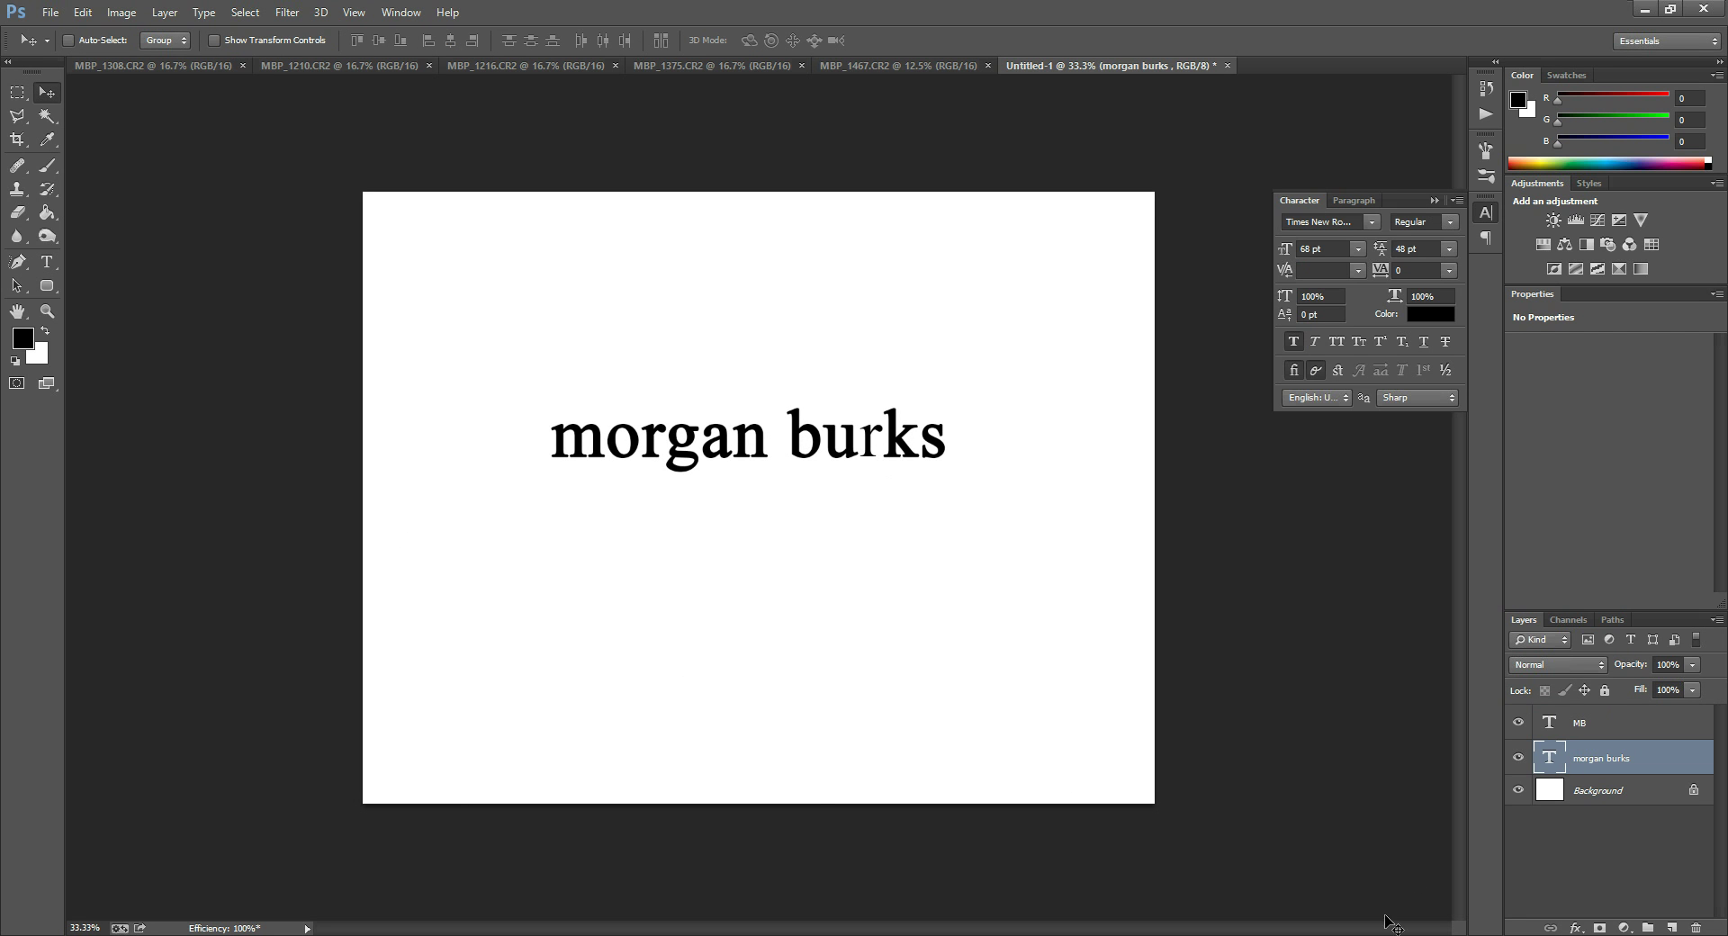
{"action": "key", "text": "t"}
{"action": "key", "text": "Return"}
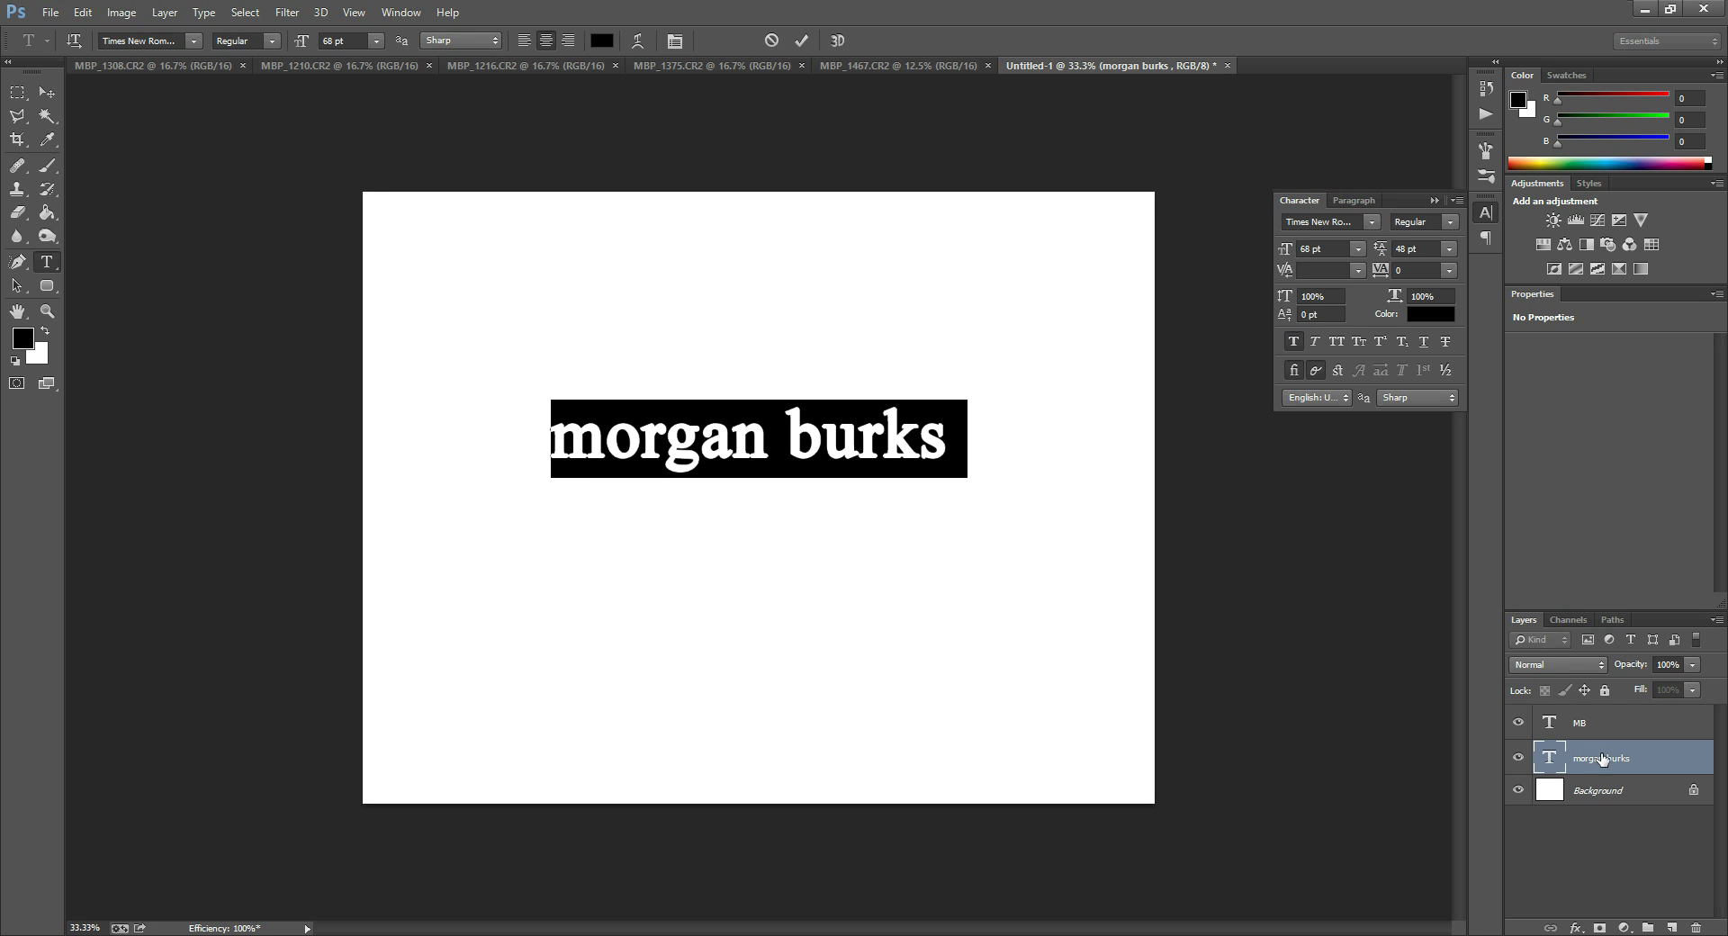
{"action": "key", "text": "ctrl+Return"}
{"action": "key", "text": "v"}
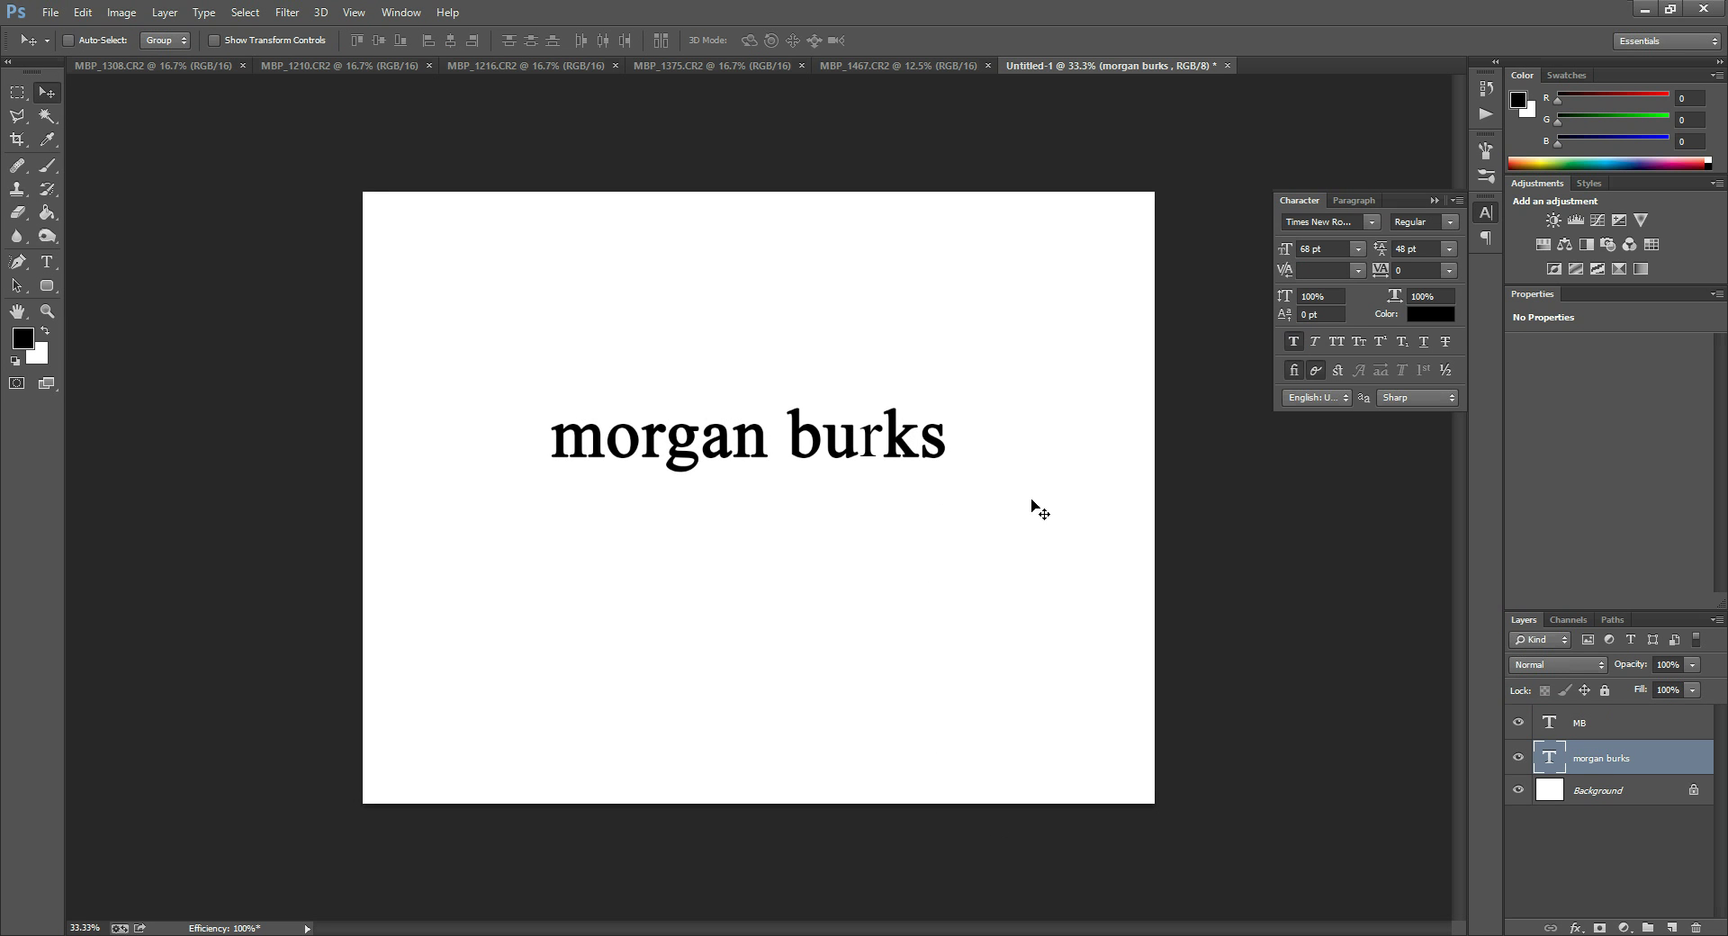
{"action": "double_click", "coordinate": [1546, 764]}
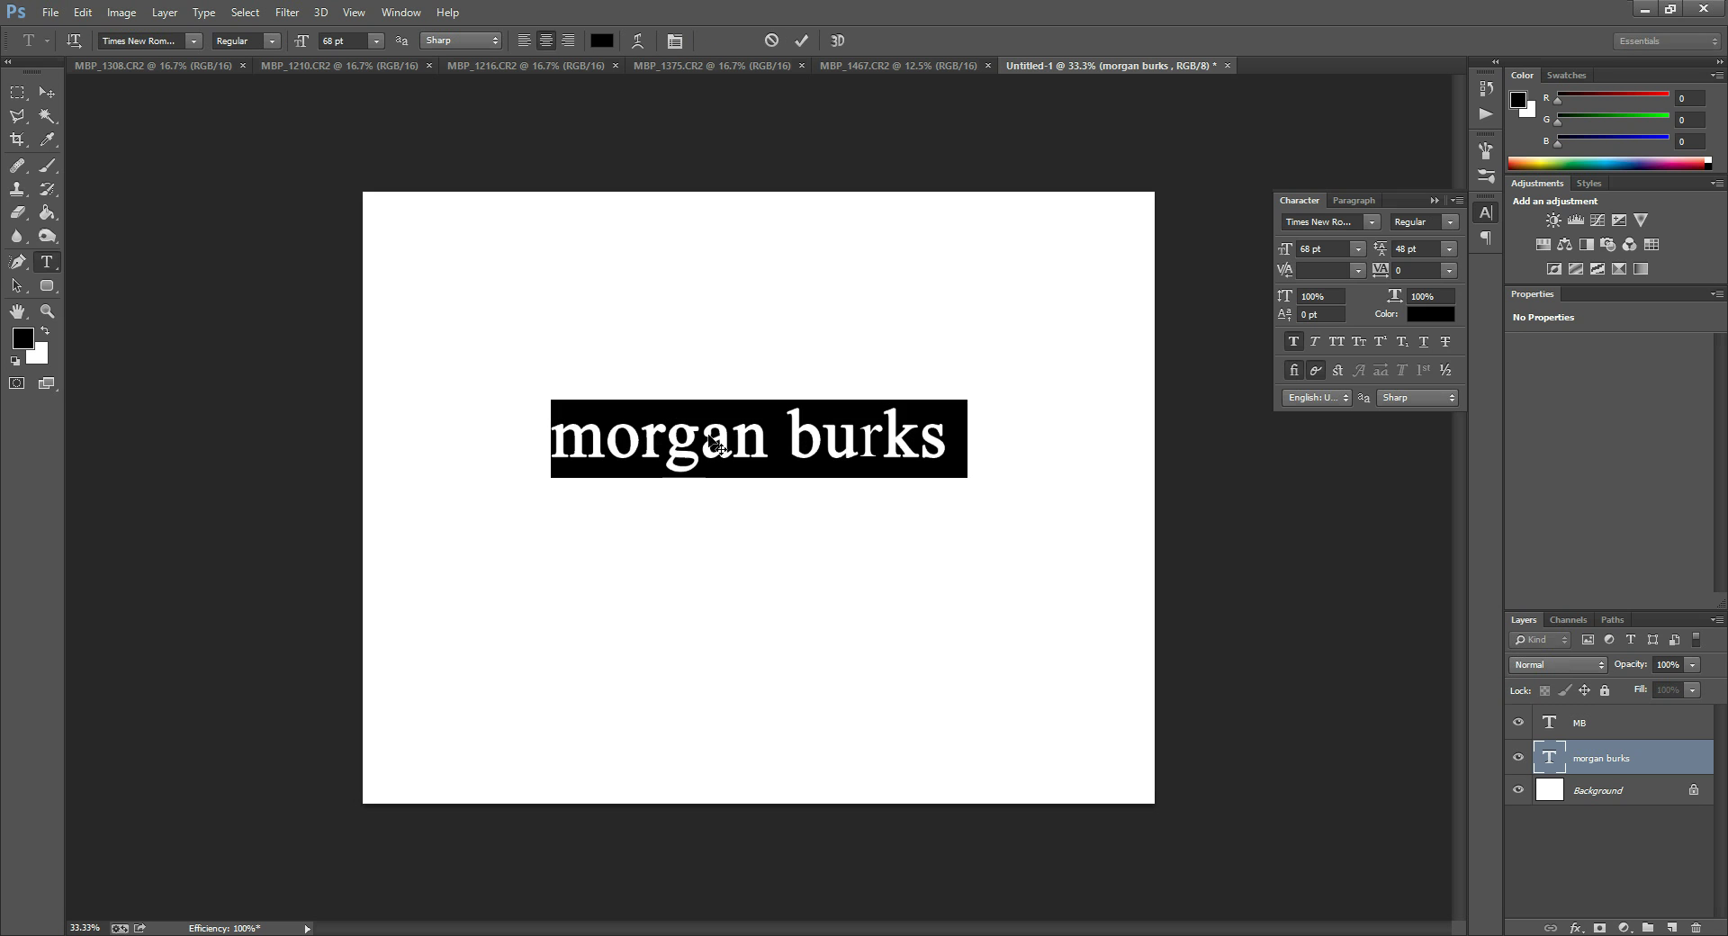
{"action": "left_click", "coordinate": [1294, 342]}
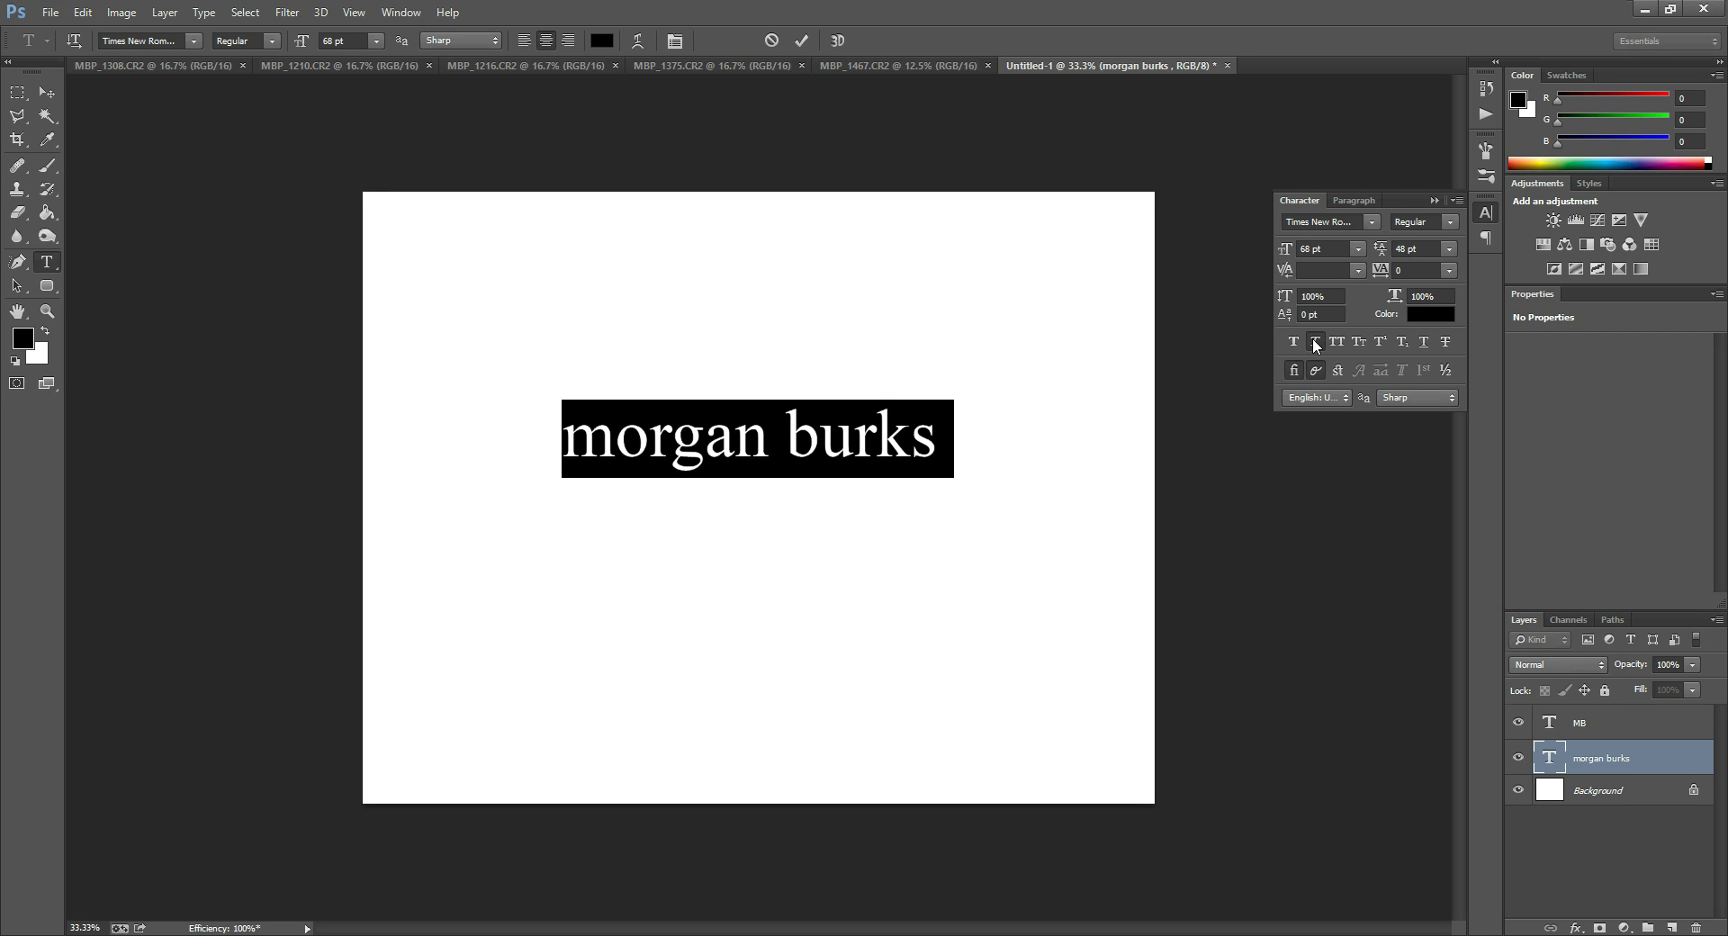
{"action": "left_click", "coordinate": [1314, 343]}
{"action": "left_click", "coordinate": [1337, 340]}
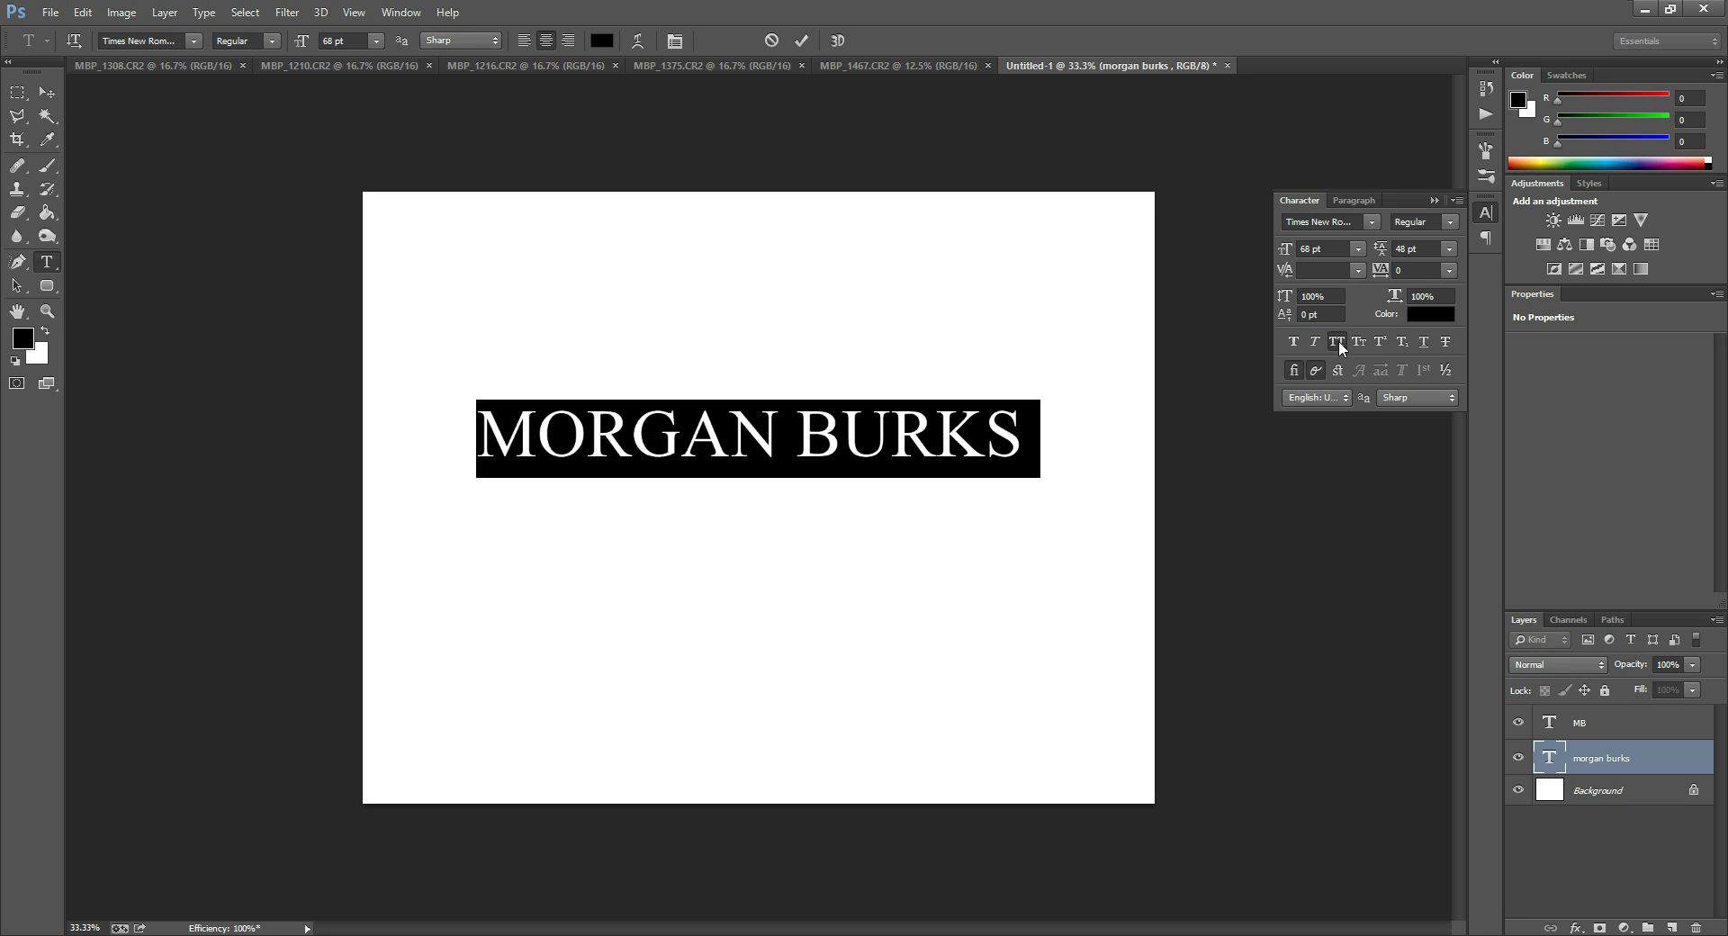
{"action": "left_click", "coordinate": [1338, 346]}
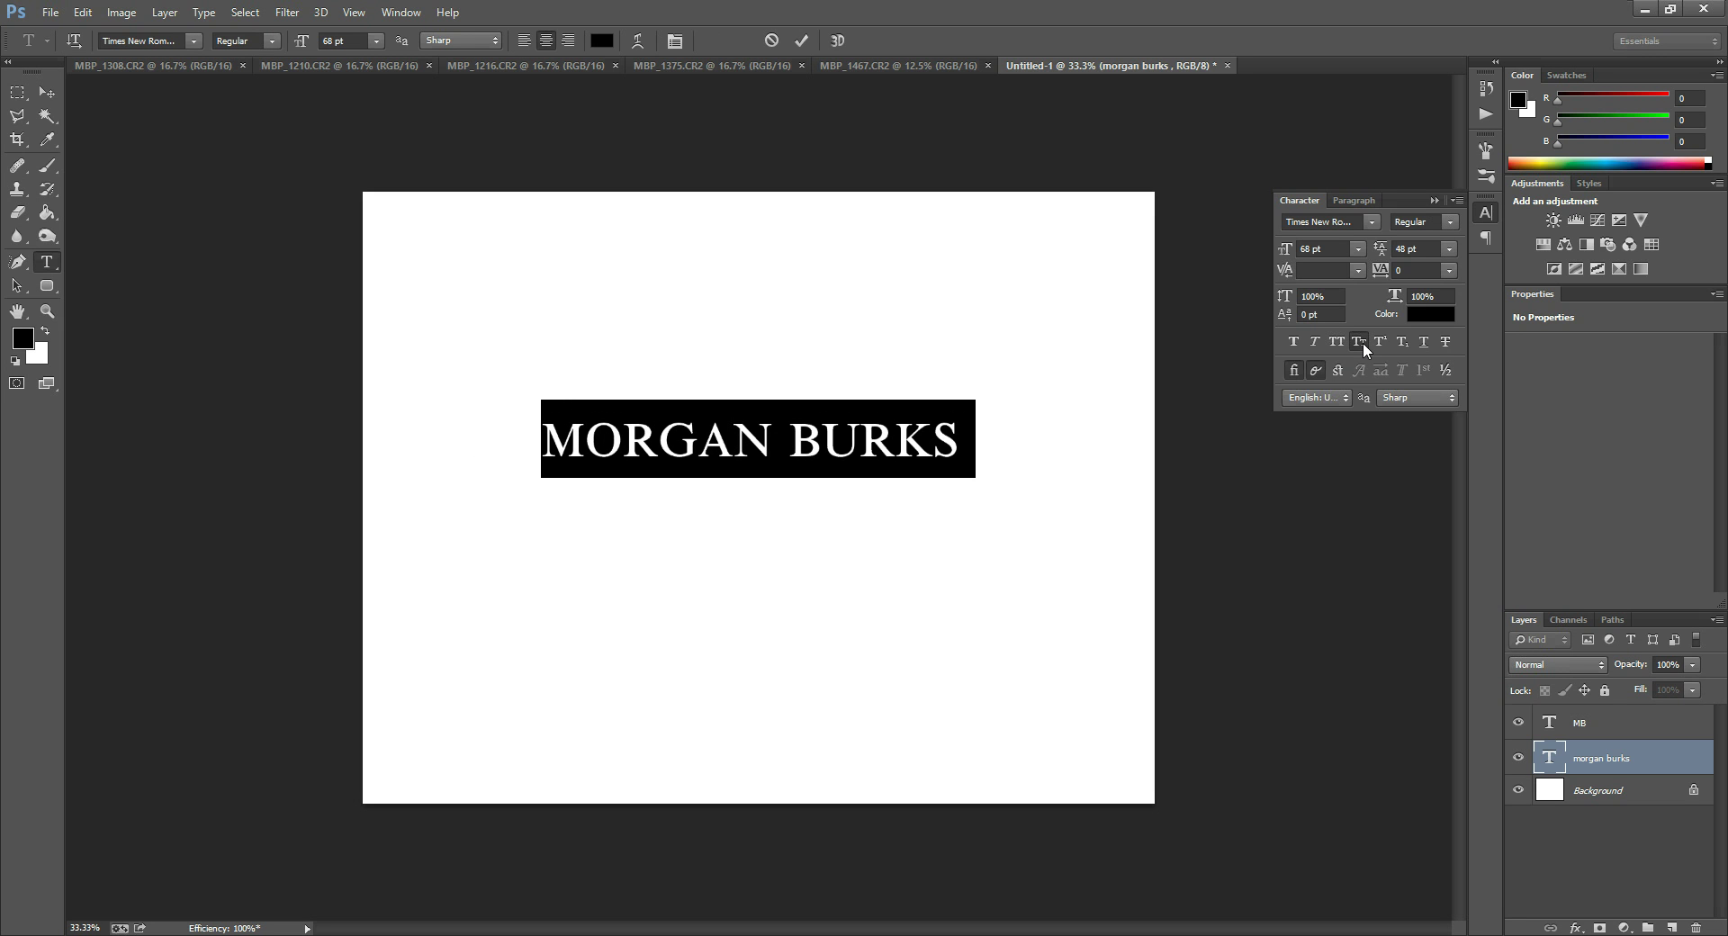
{"action": "left_click", "coordinate": [1381, 342]}
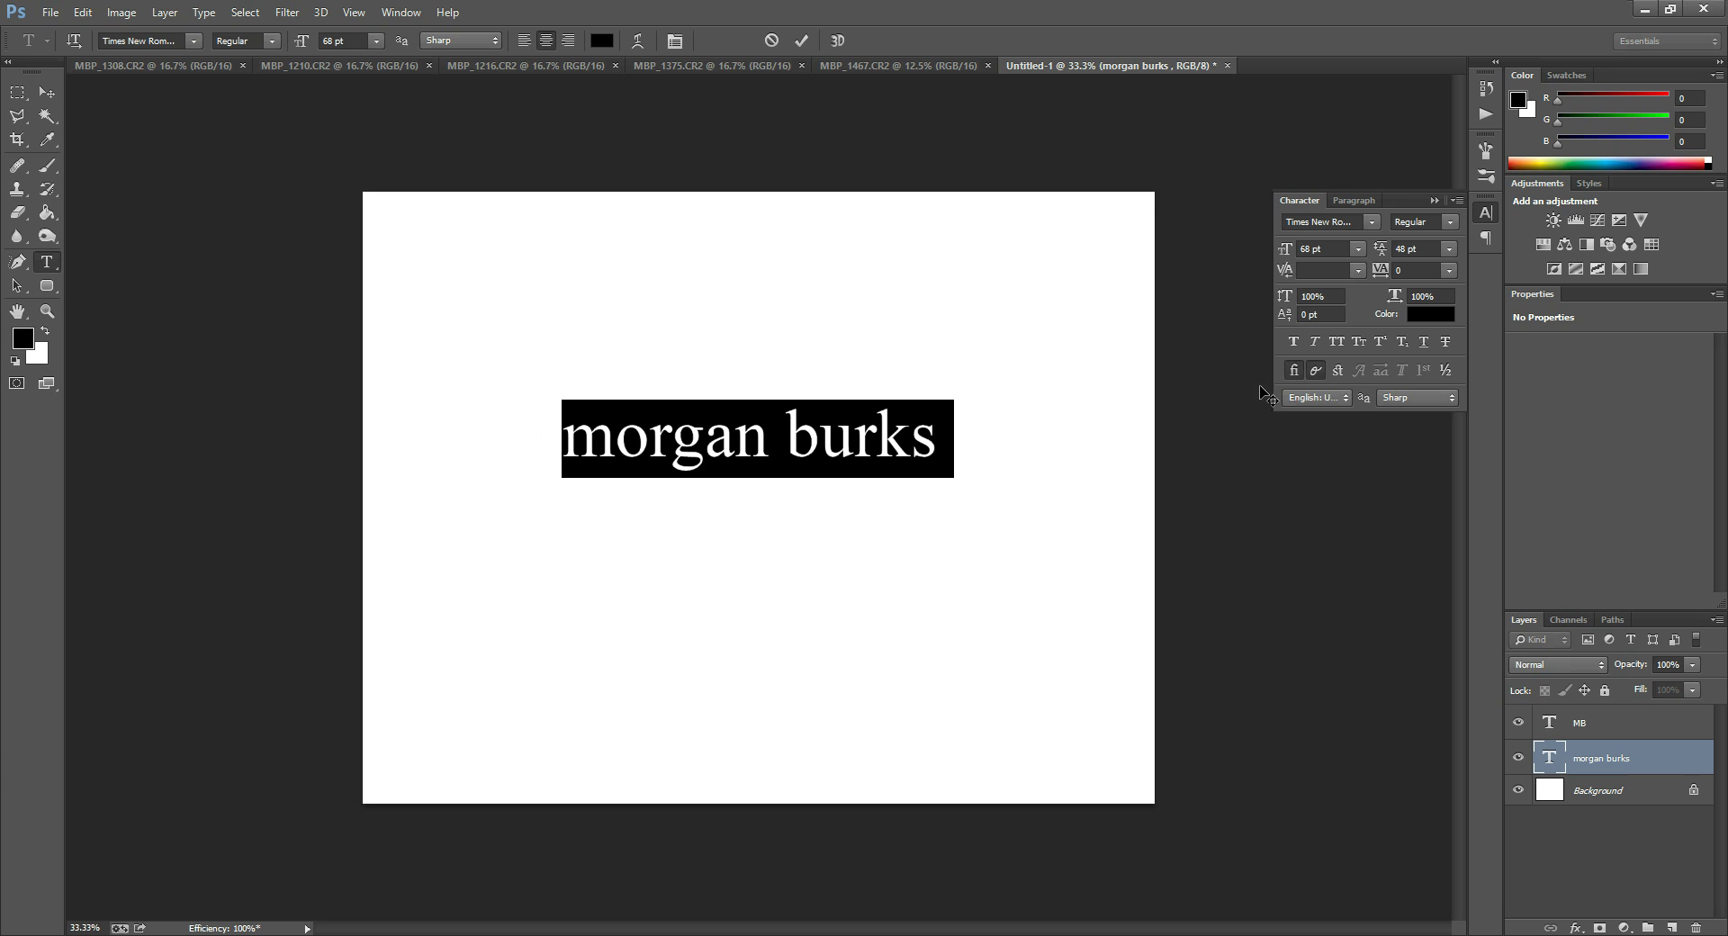
{"action": "left_click", "coordinate": [1384, 340]}
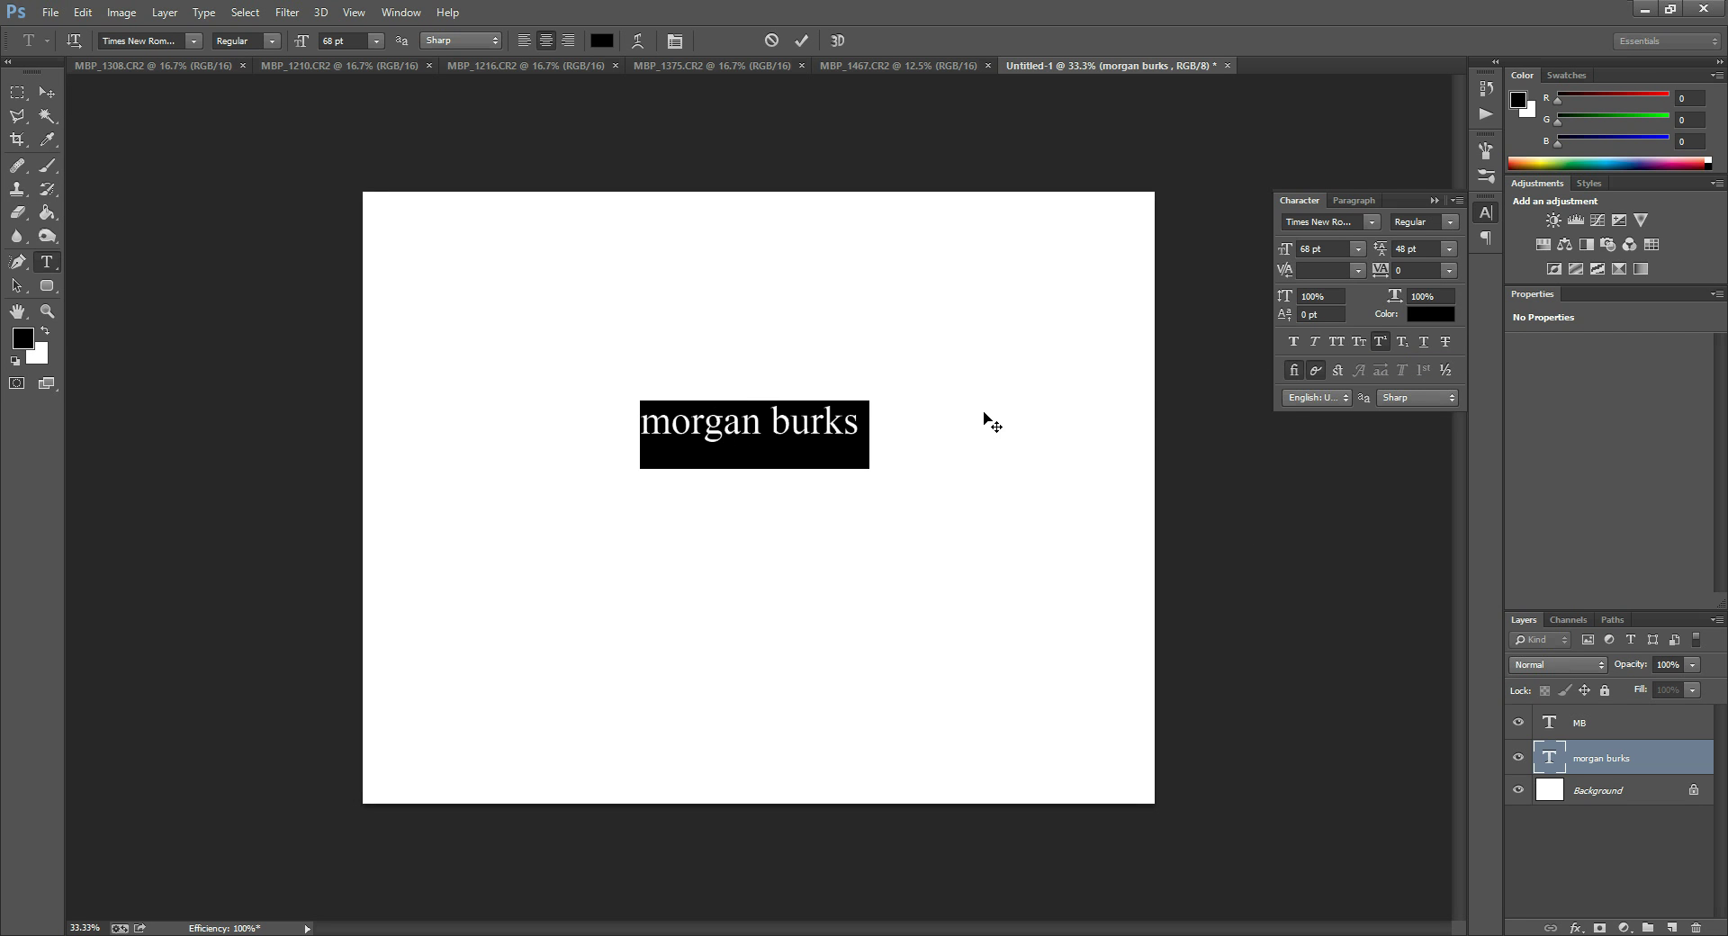
{"action": "left_click", "coordinate": [1391, 350]}
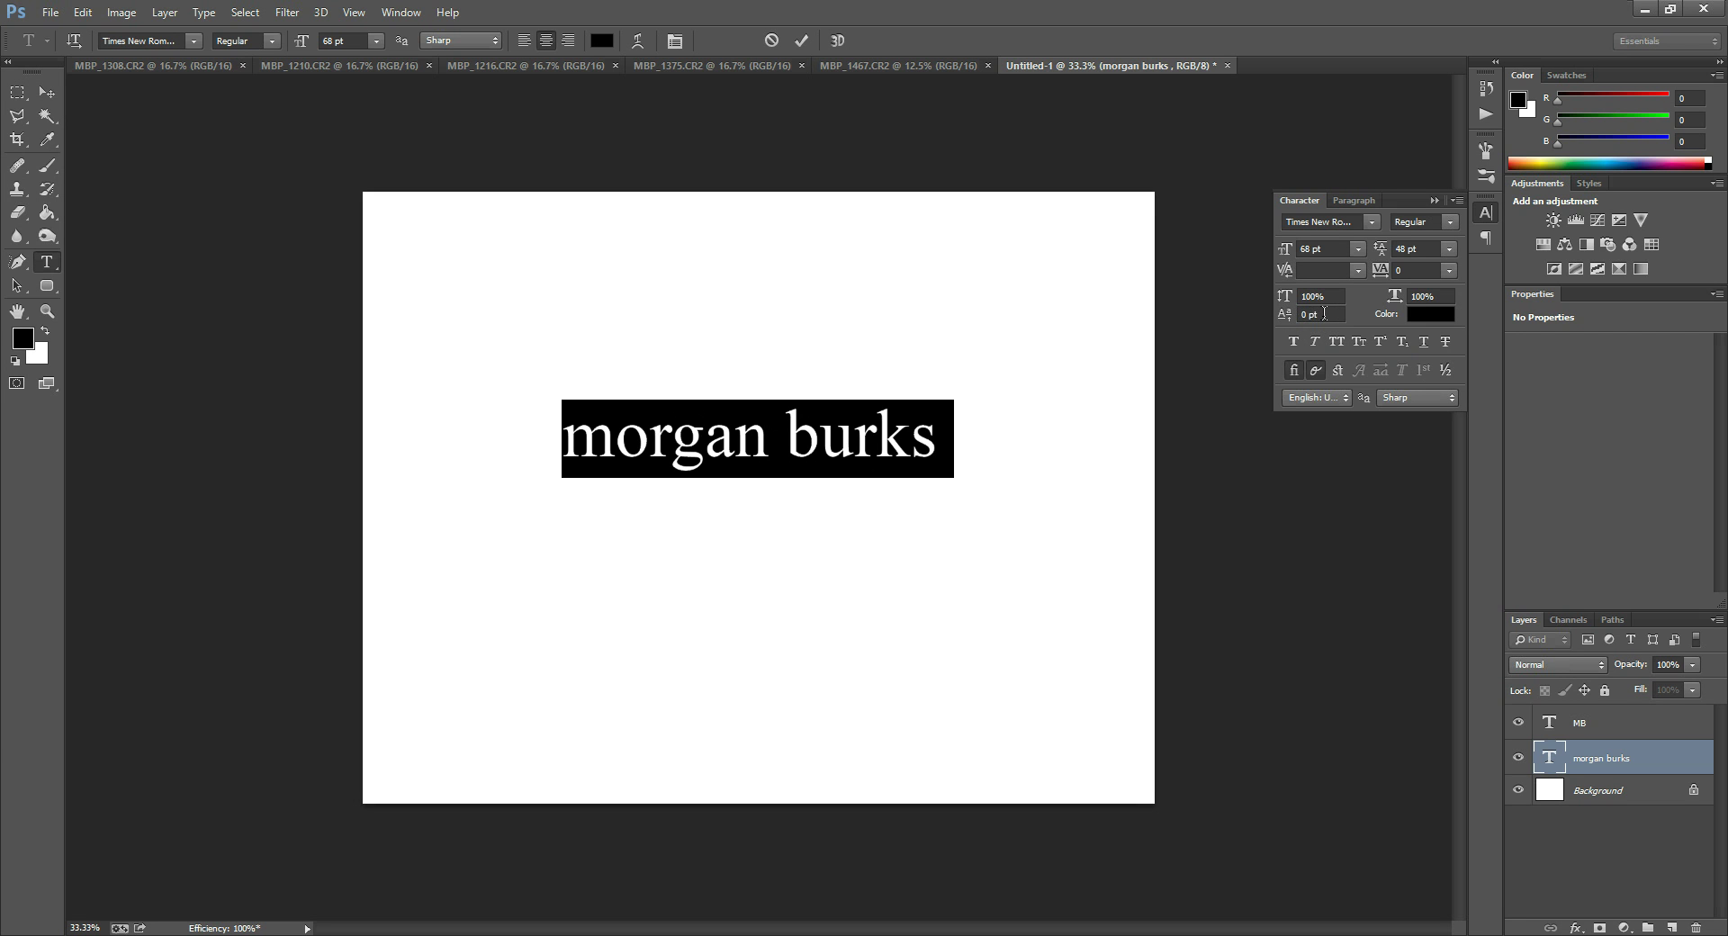
{"action": "left_click", "coordinate": [1382, 341]}
{"action": "left_click", "coordinate": [1292, 318]}
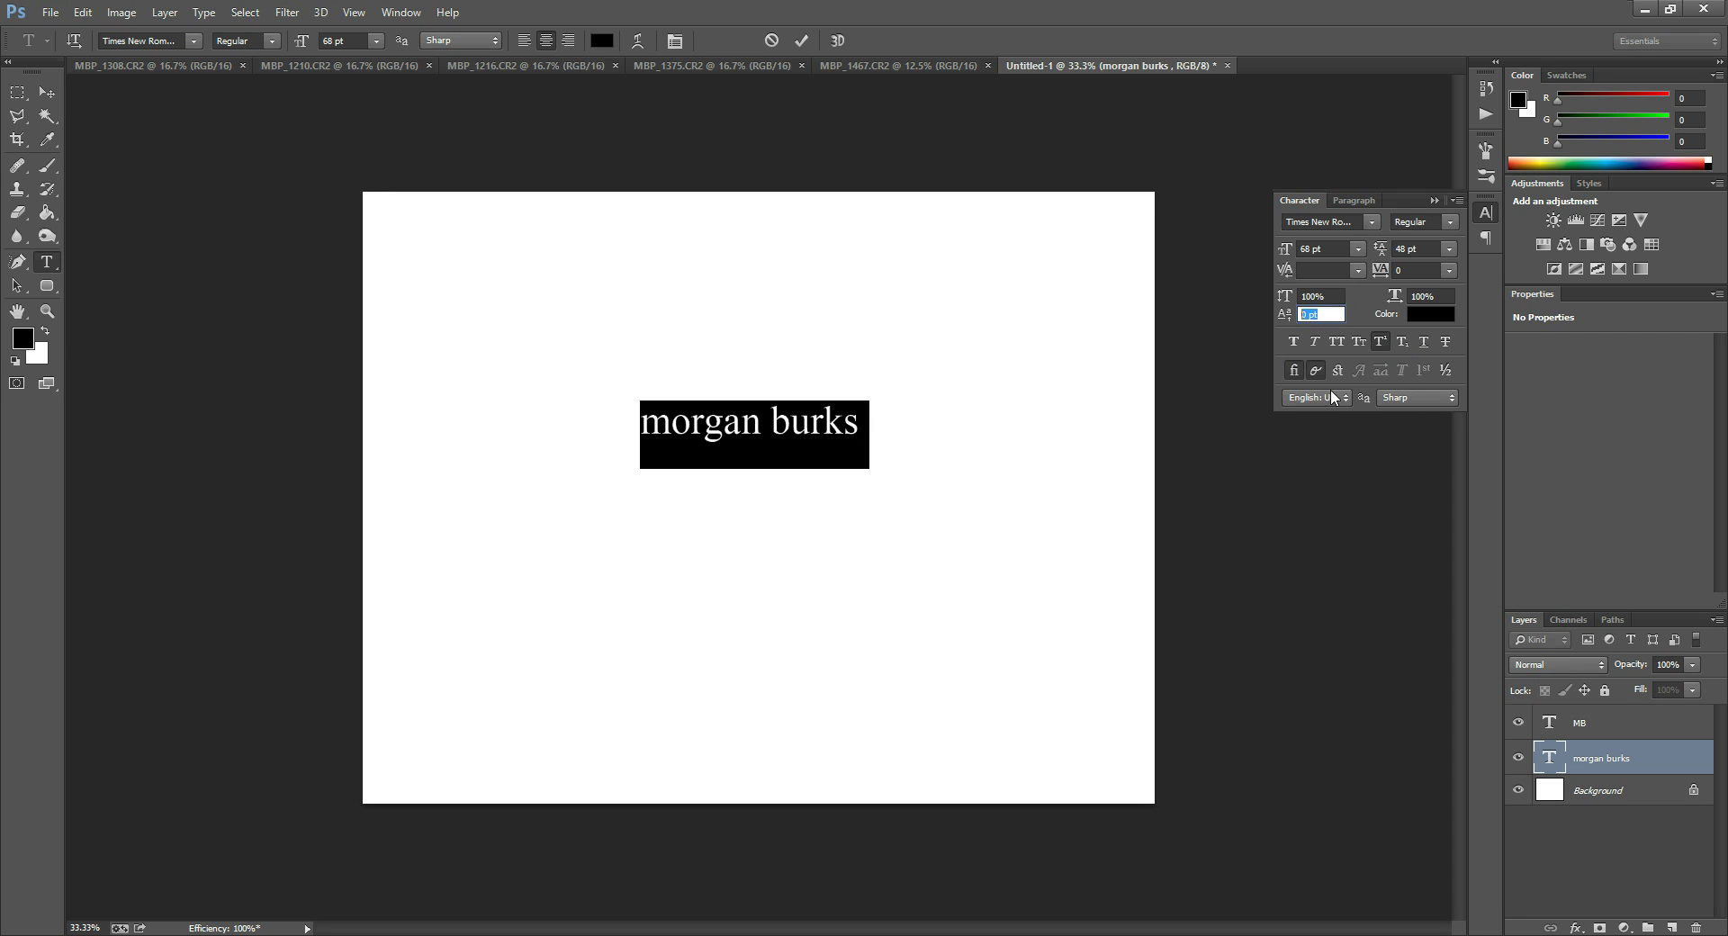
{"action": "left_click", "coordinate": [1378, 340]}
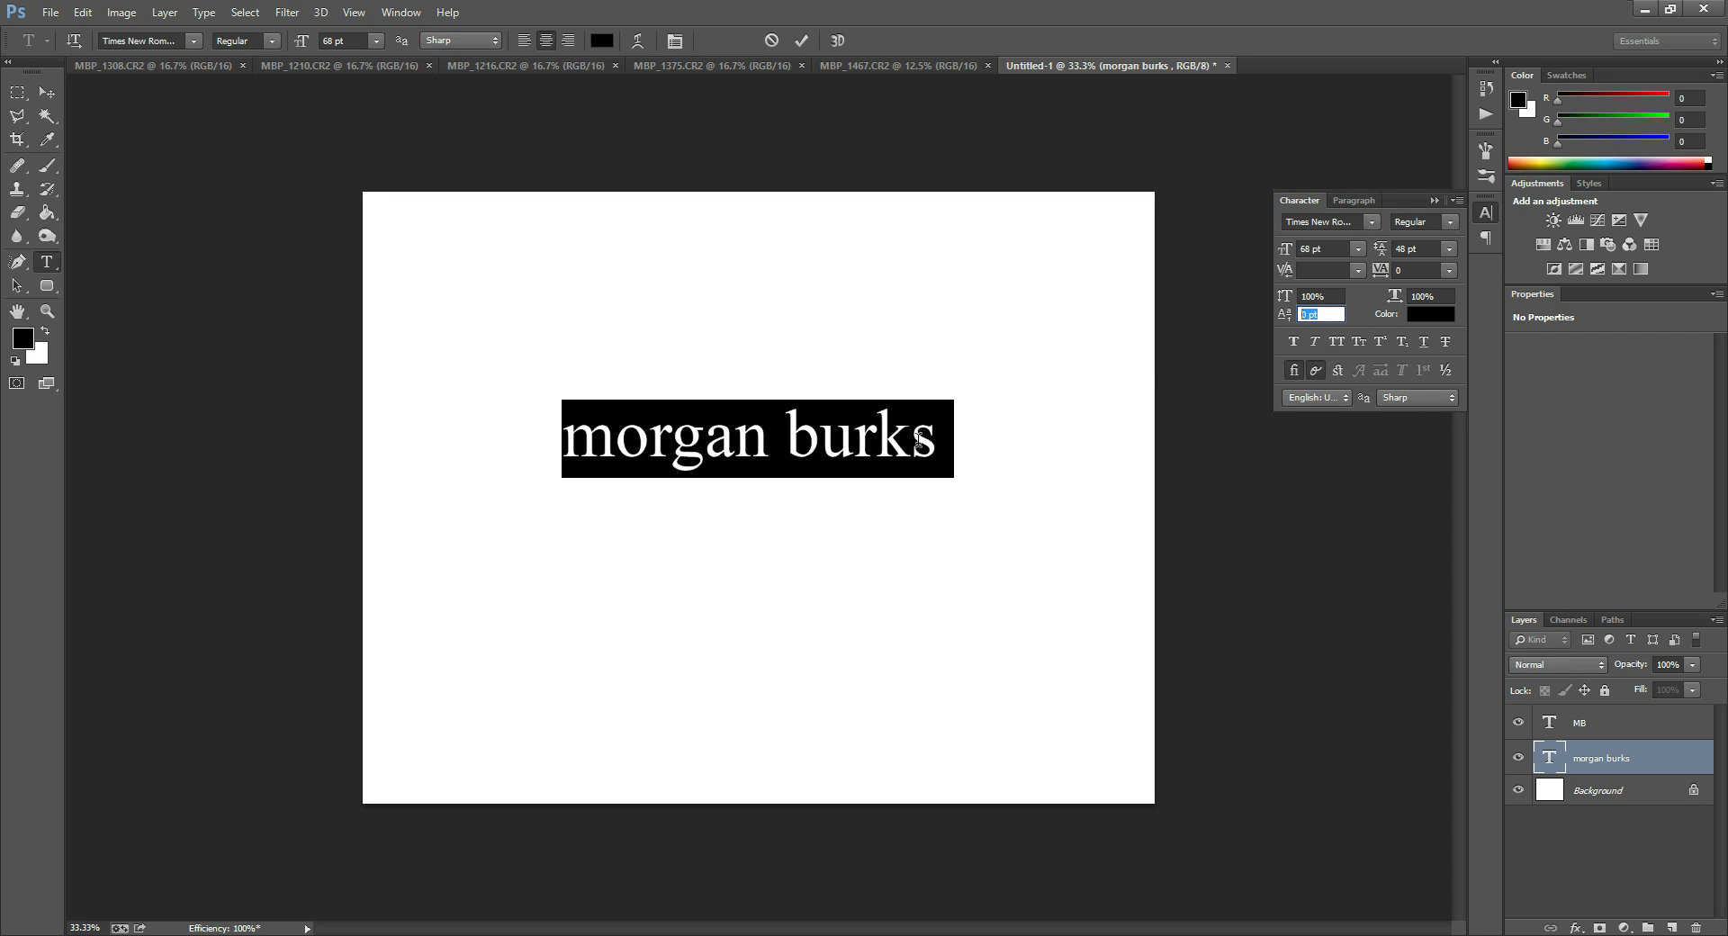
{"action": "left_click", "coordinate": [1402, 346]}
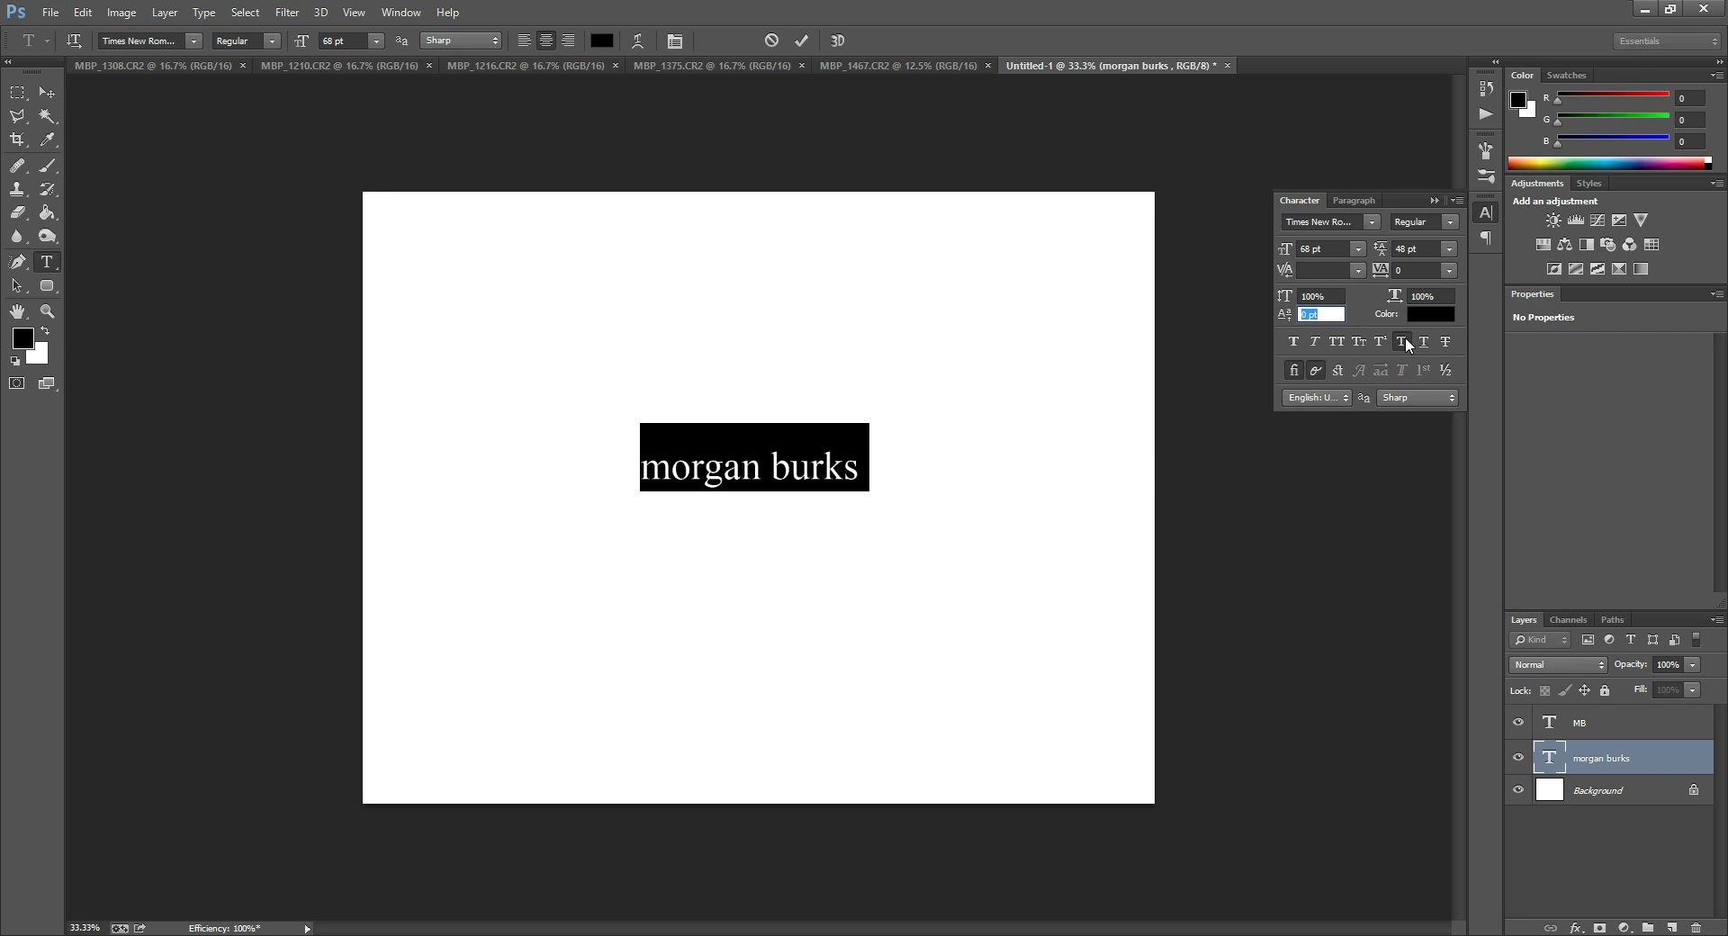
{"action": "left_click", "coordinate": [1403, 346]}
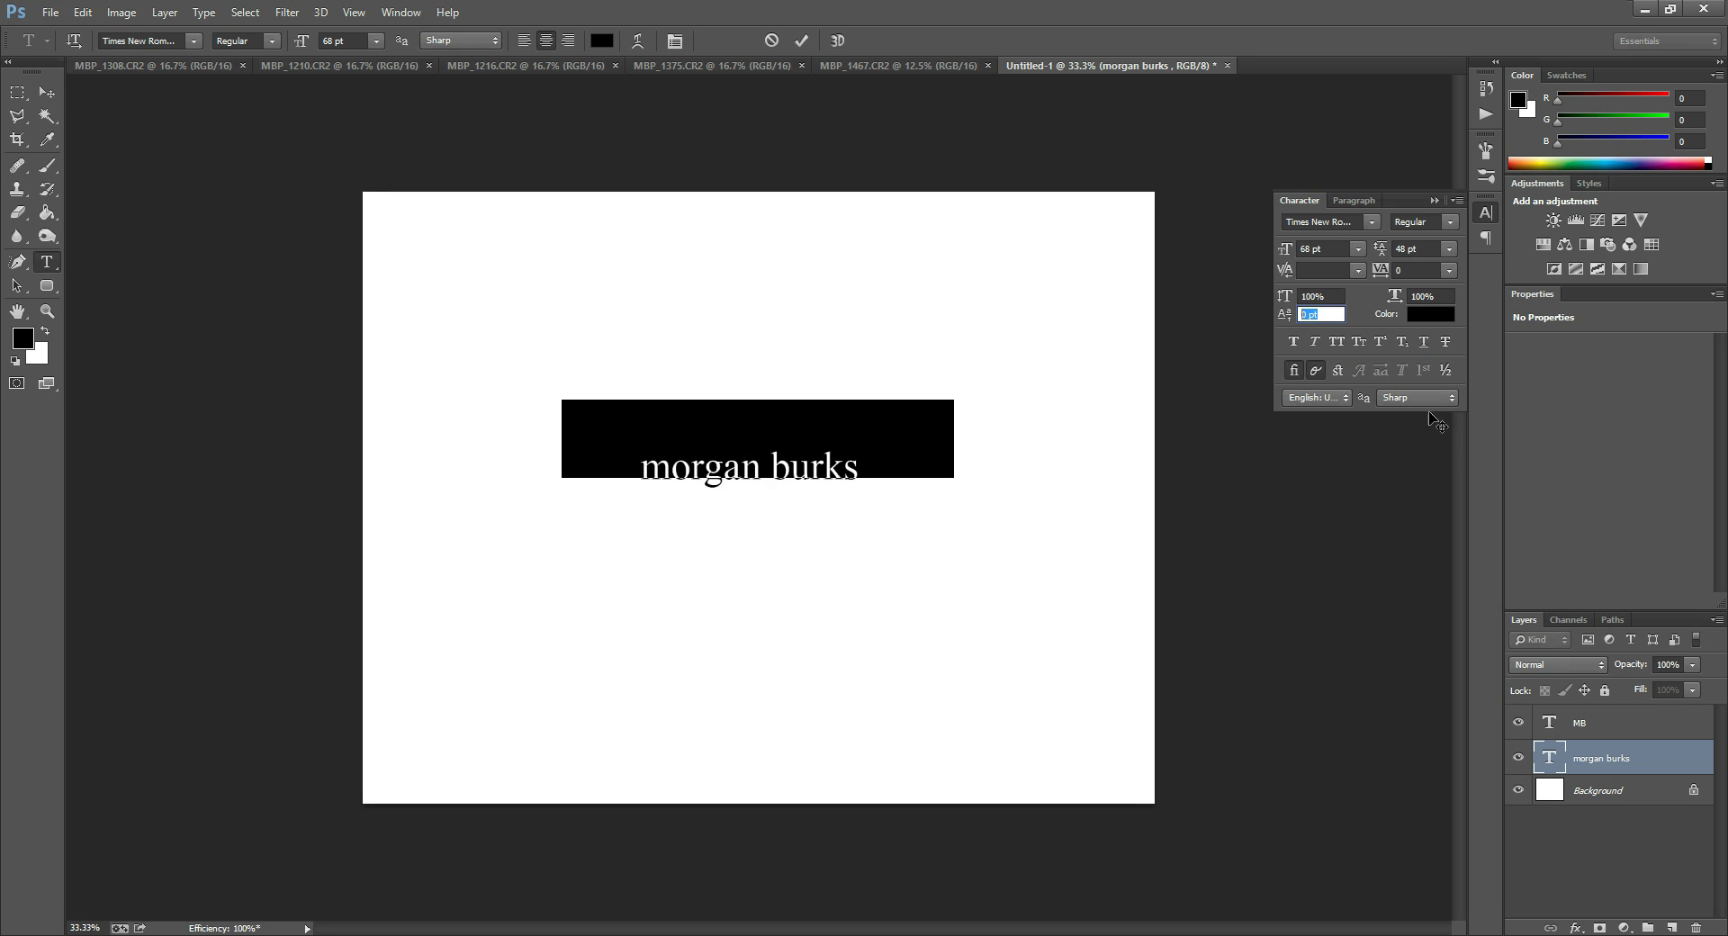
{"action": "left_click", "coordinate": [1425, 343]}
{"action": "left_click", "coordinate": [1445, 342]}
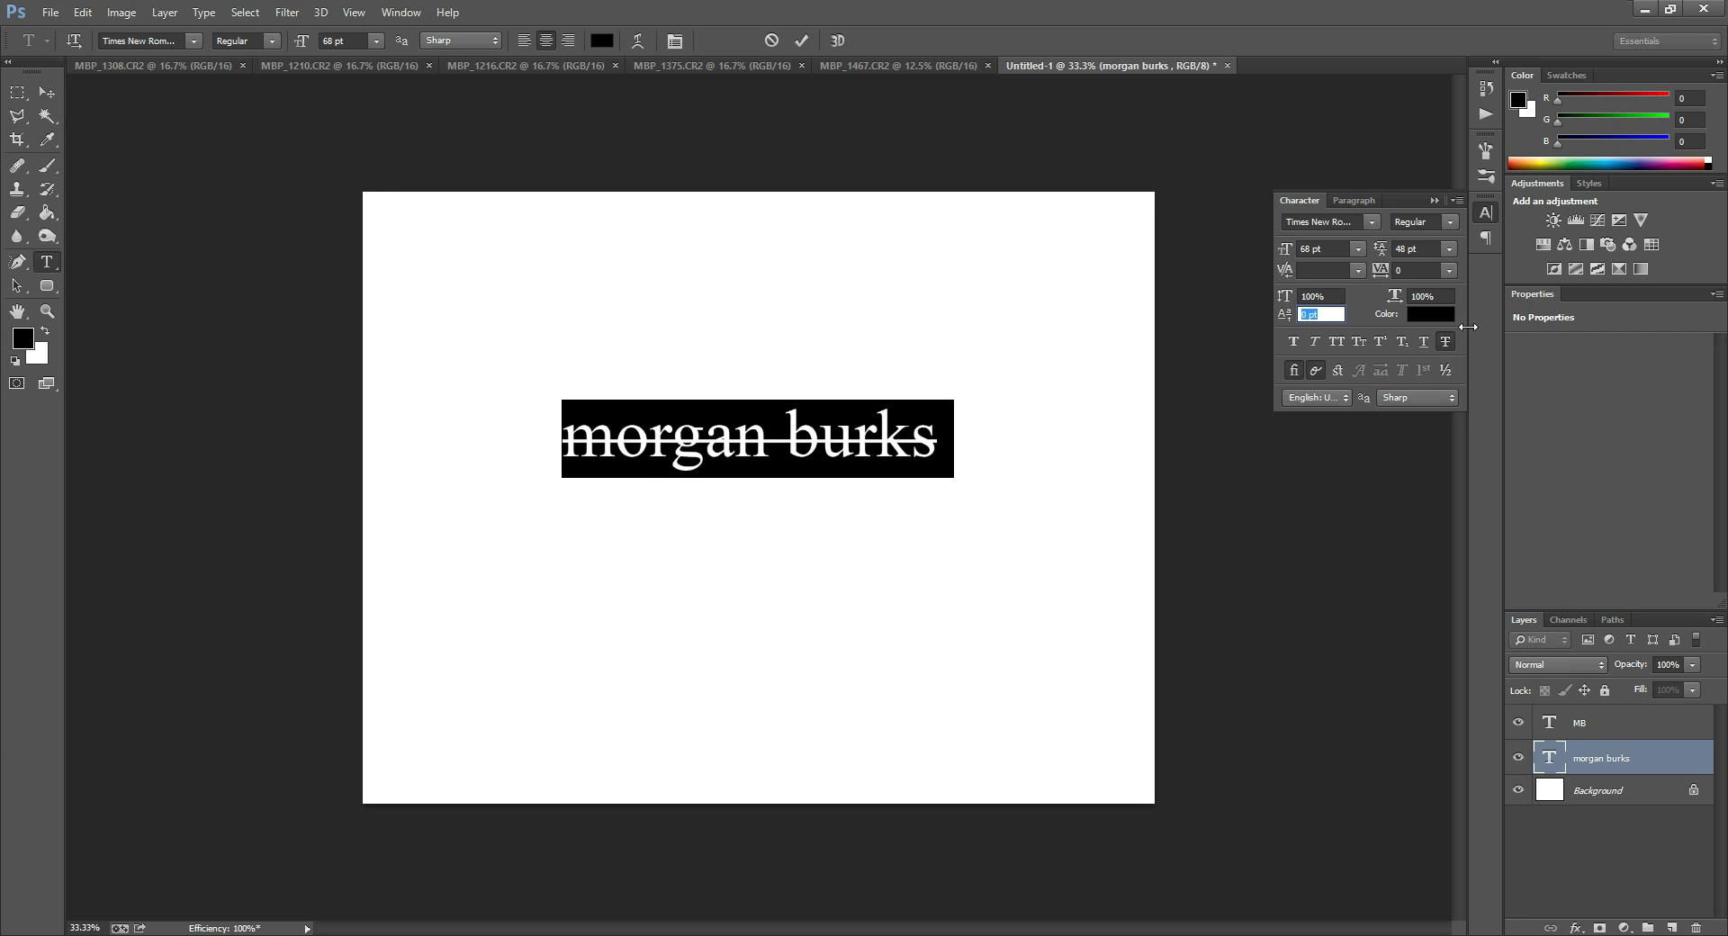
{"action": "left_click", "coordinate": [1446, 342]}
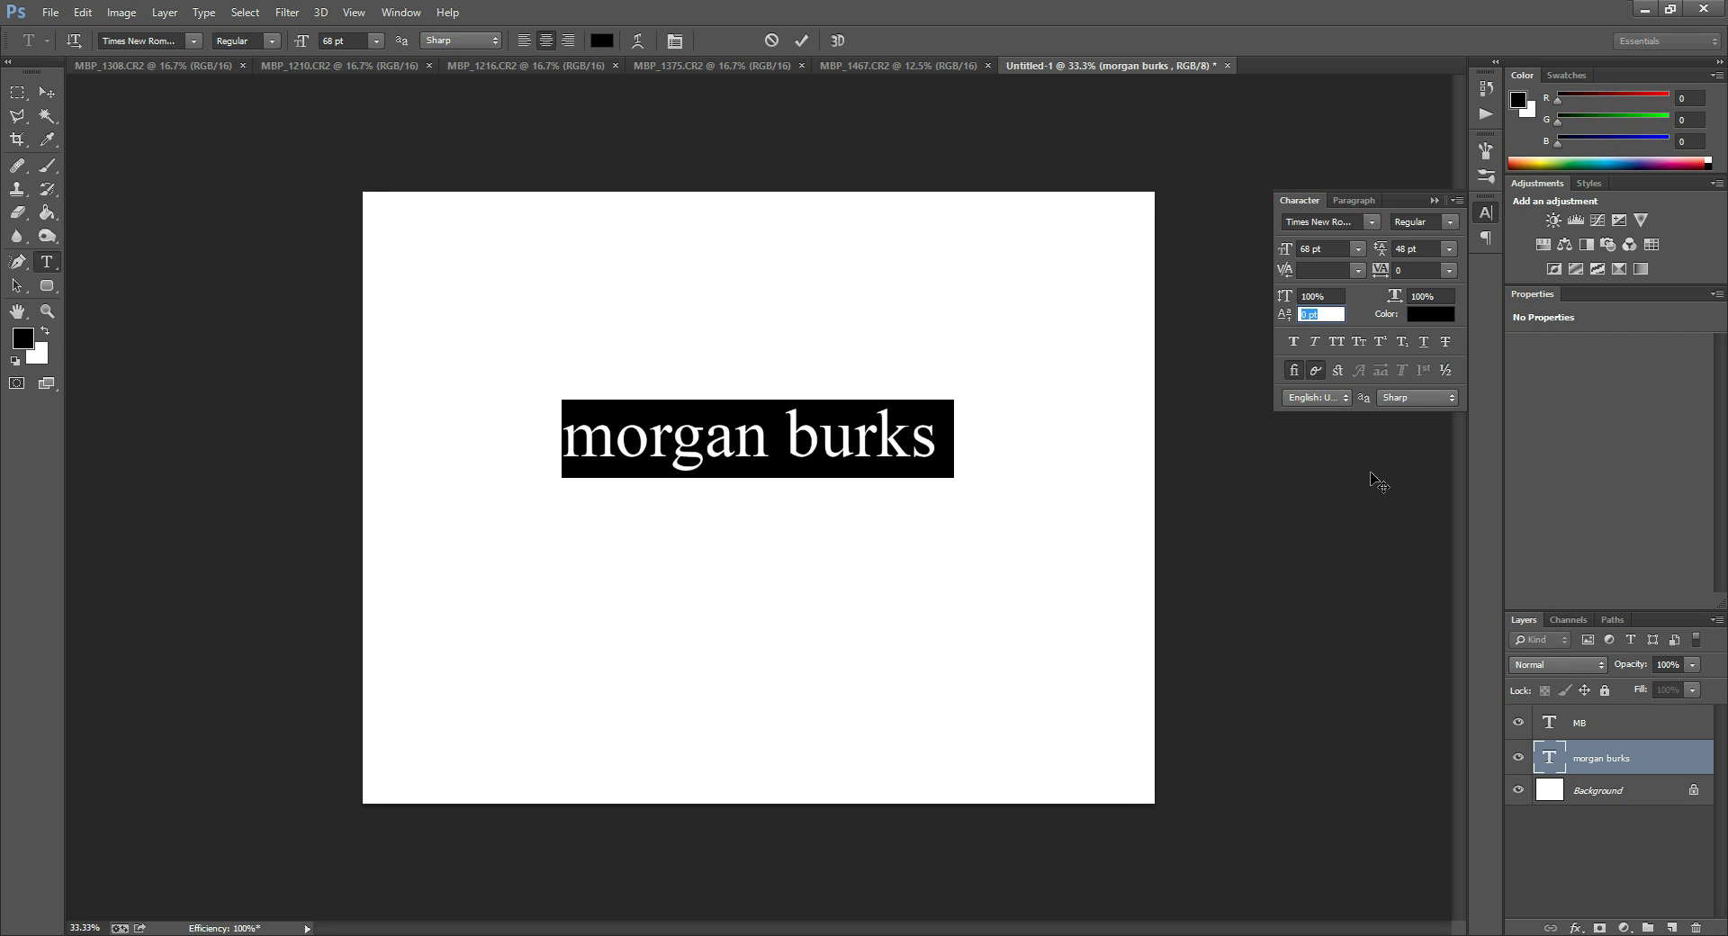
{"action": "left_click", "coordinate": [1417, 396]}
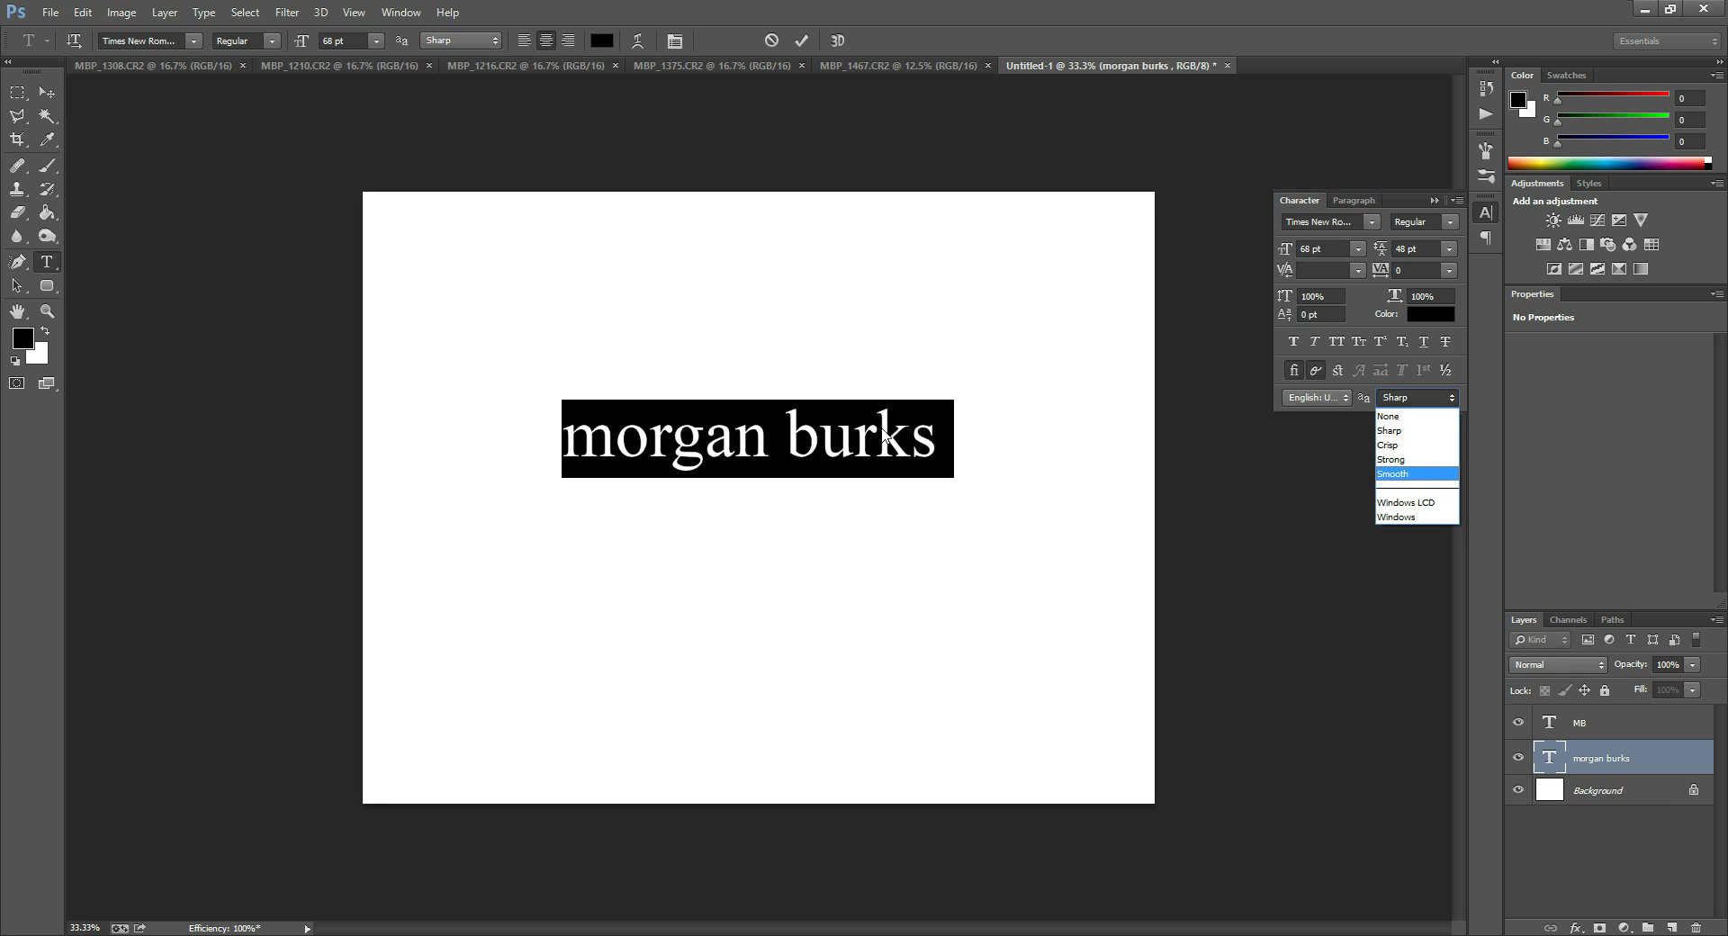
{"action": "left_click", "coordinate": [1417, 430]}
{"action": "left_click", "coordinate": [1411, 396]}
{"action": "left_click", "coordinate": [1407, 396]}
{"action": "left_click", "coordinate": [1407, 397]}
{"action": "left_click", "coordinate": [1404, 474]}
{"action": "left_click", "coordinate": [48, 313]}
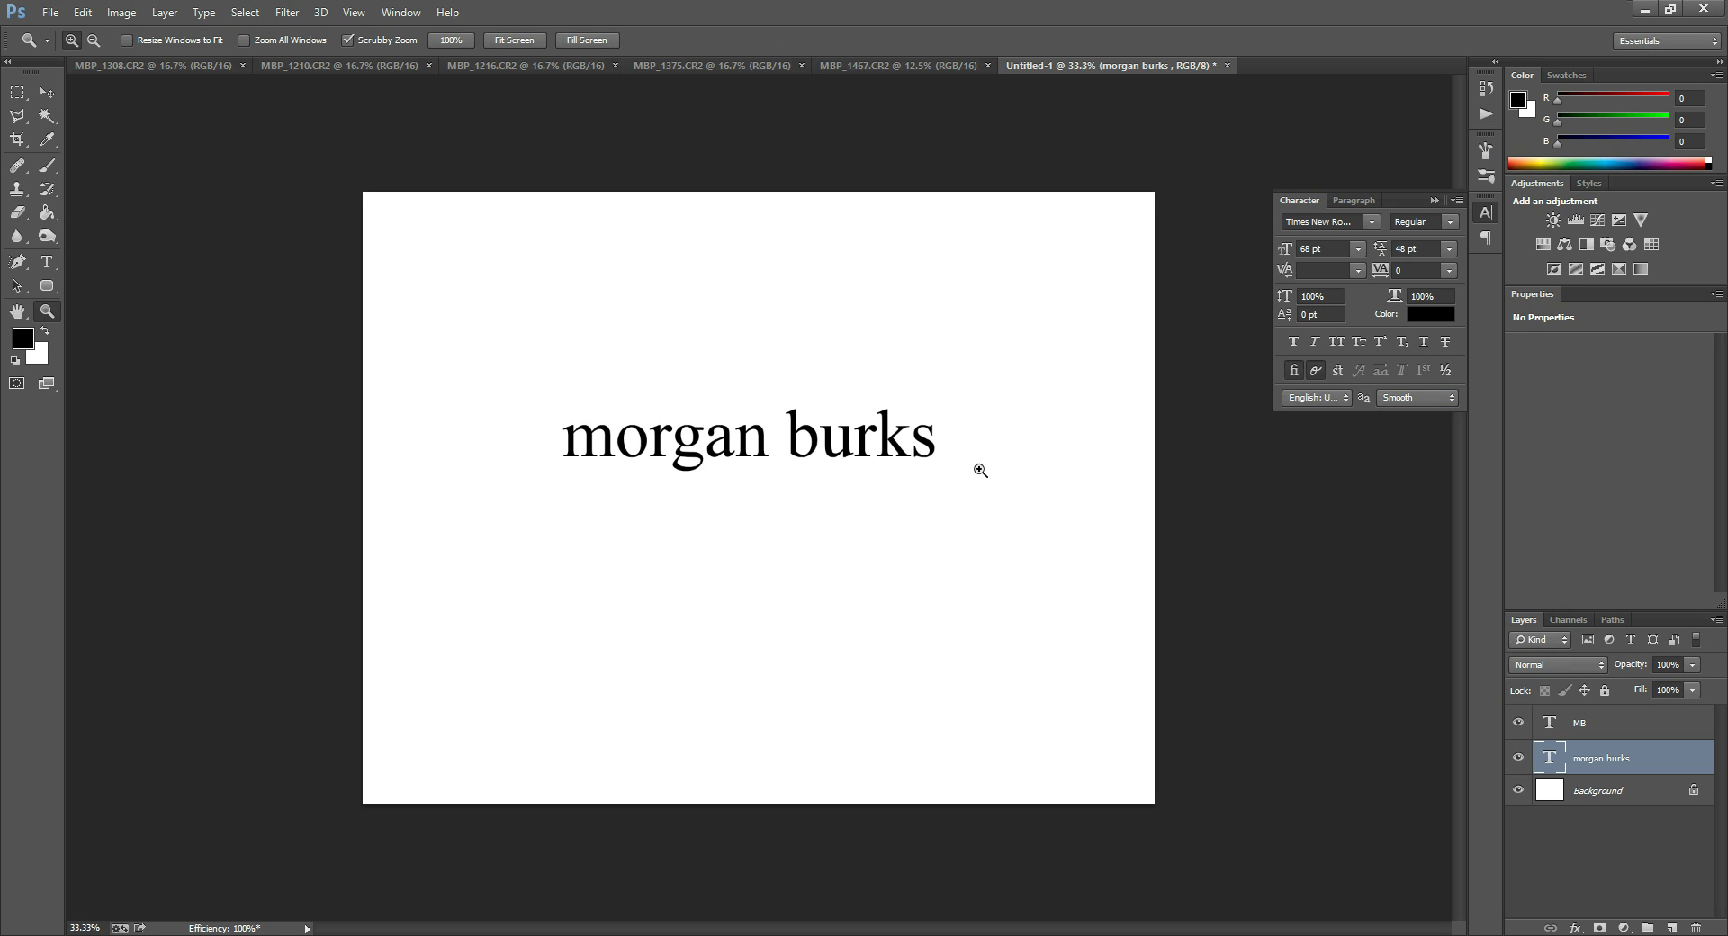
{"action": "left_click", "coordinate": [819, 436]}
{"action": "left_click", "coordinate": [729, 429]}
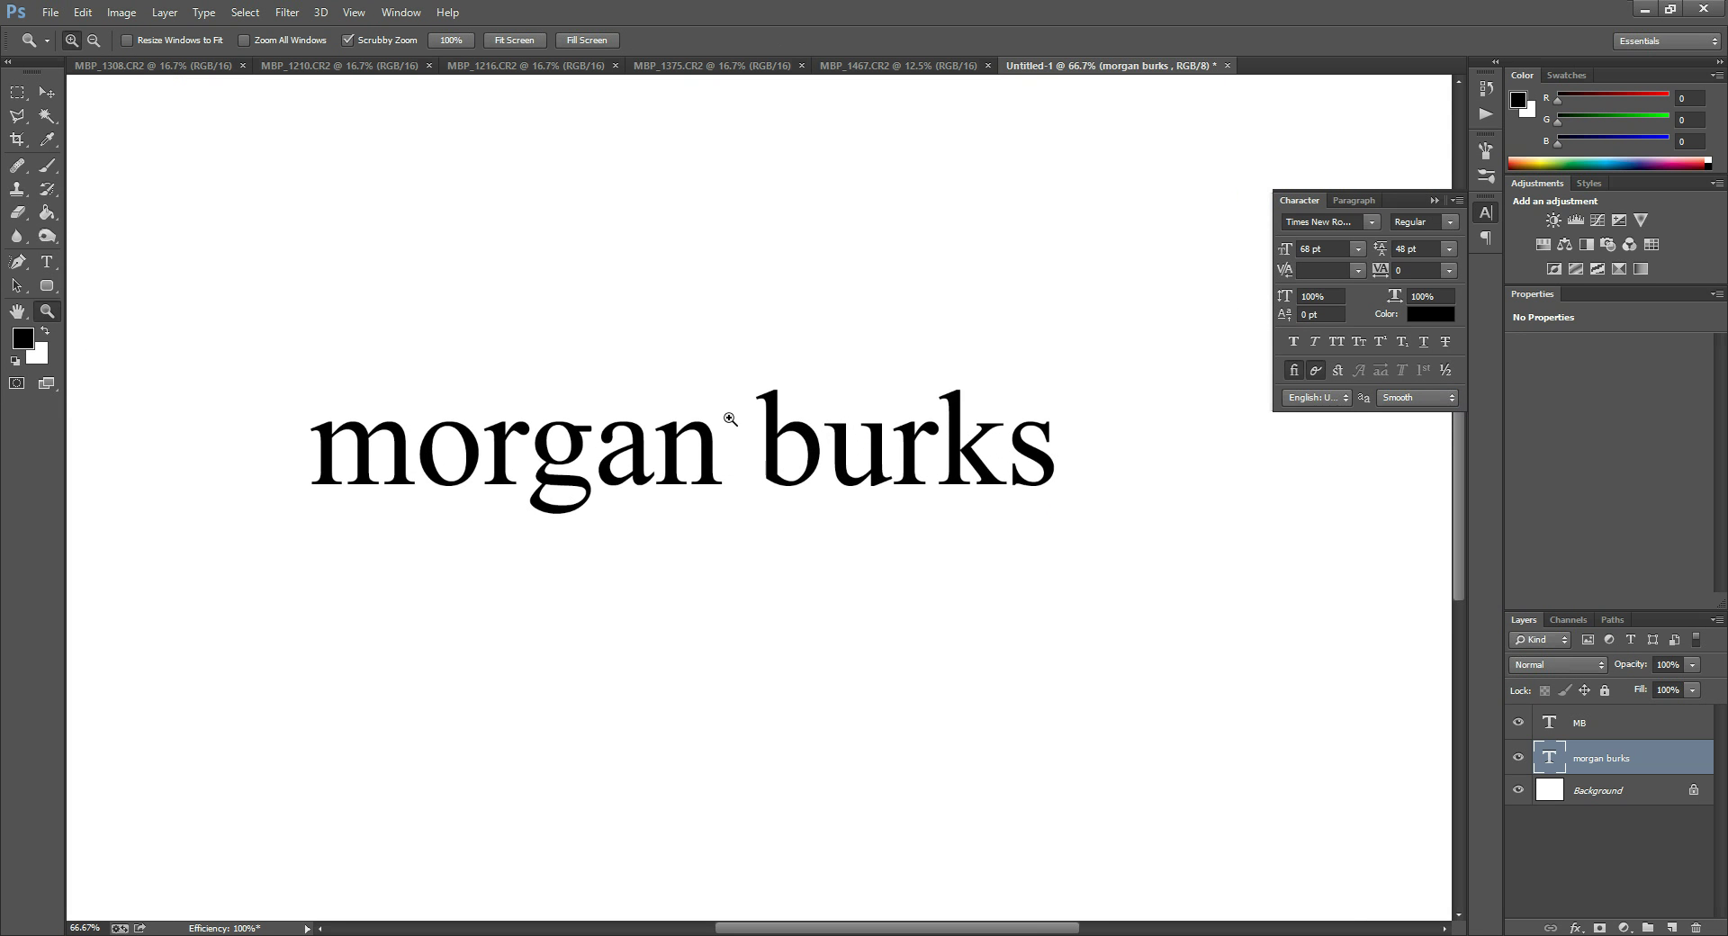
{"action": "left_click", "coordinate": [734, 422]}
{"action": "left_click", "coordinate": [803, 426]}
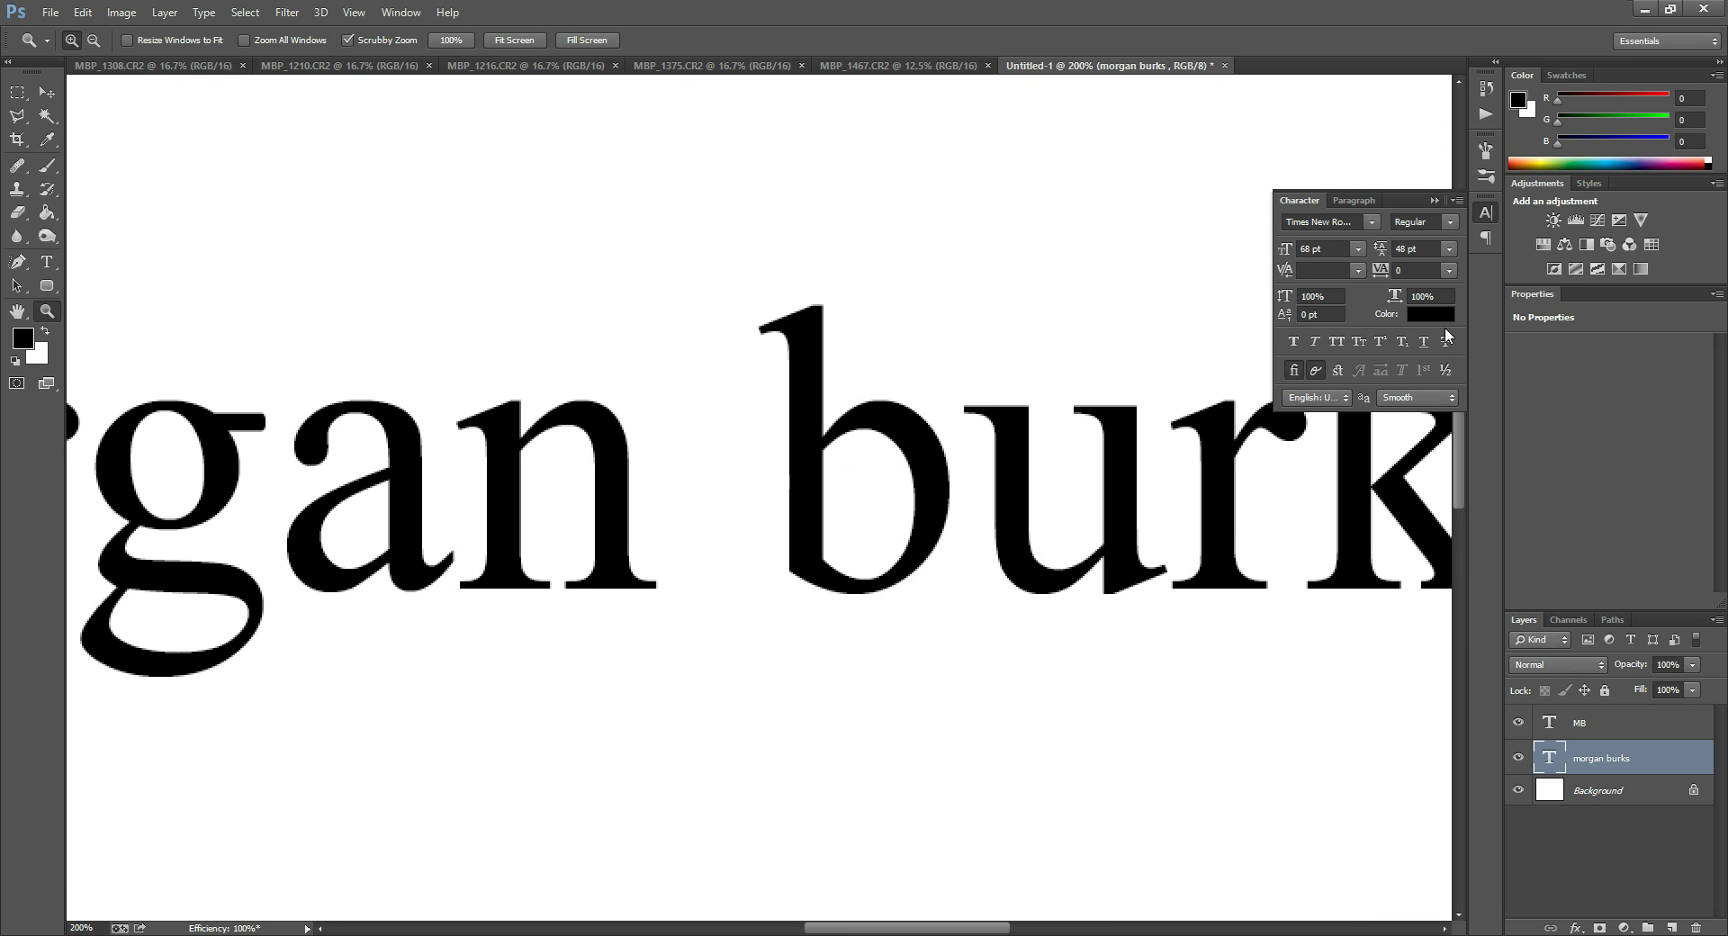
Switch the text's anti-aliasing to Strong, then to Crisp.
{"action": "double_click", "coordinate": [1548, 757]}
{"action": "left_click", "coordinate": [1415, 396]}
{"action": "left_click", "coordinate": [1397, 460]}
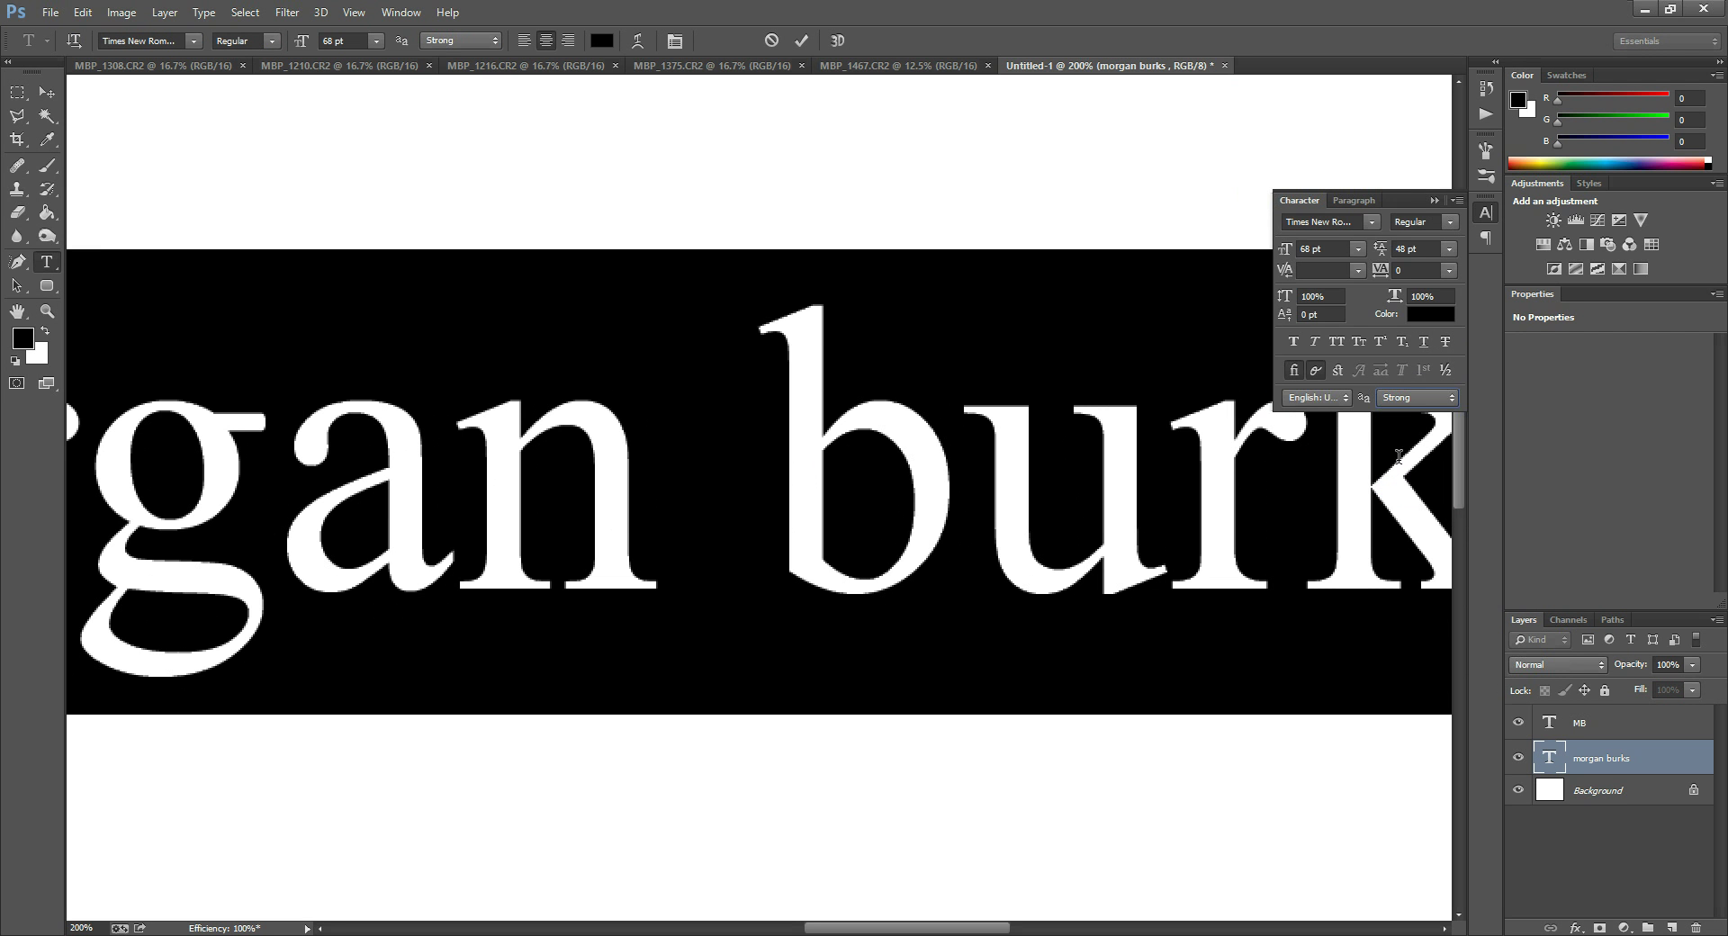
{"action": "left_click", "coordinate": [1402, 401]}
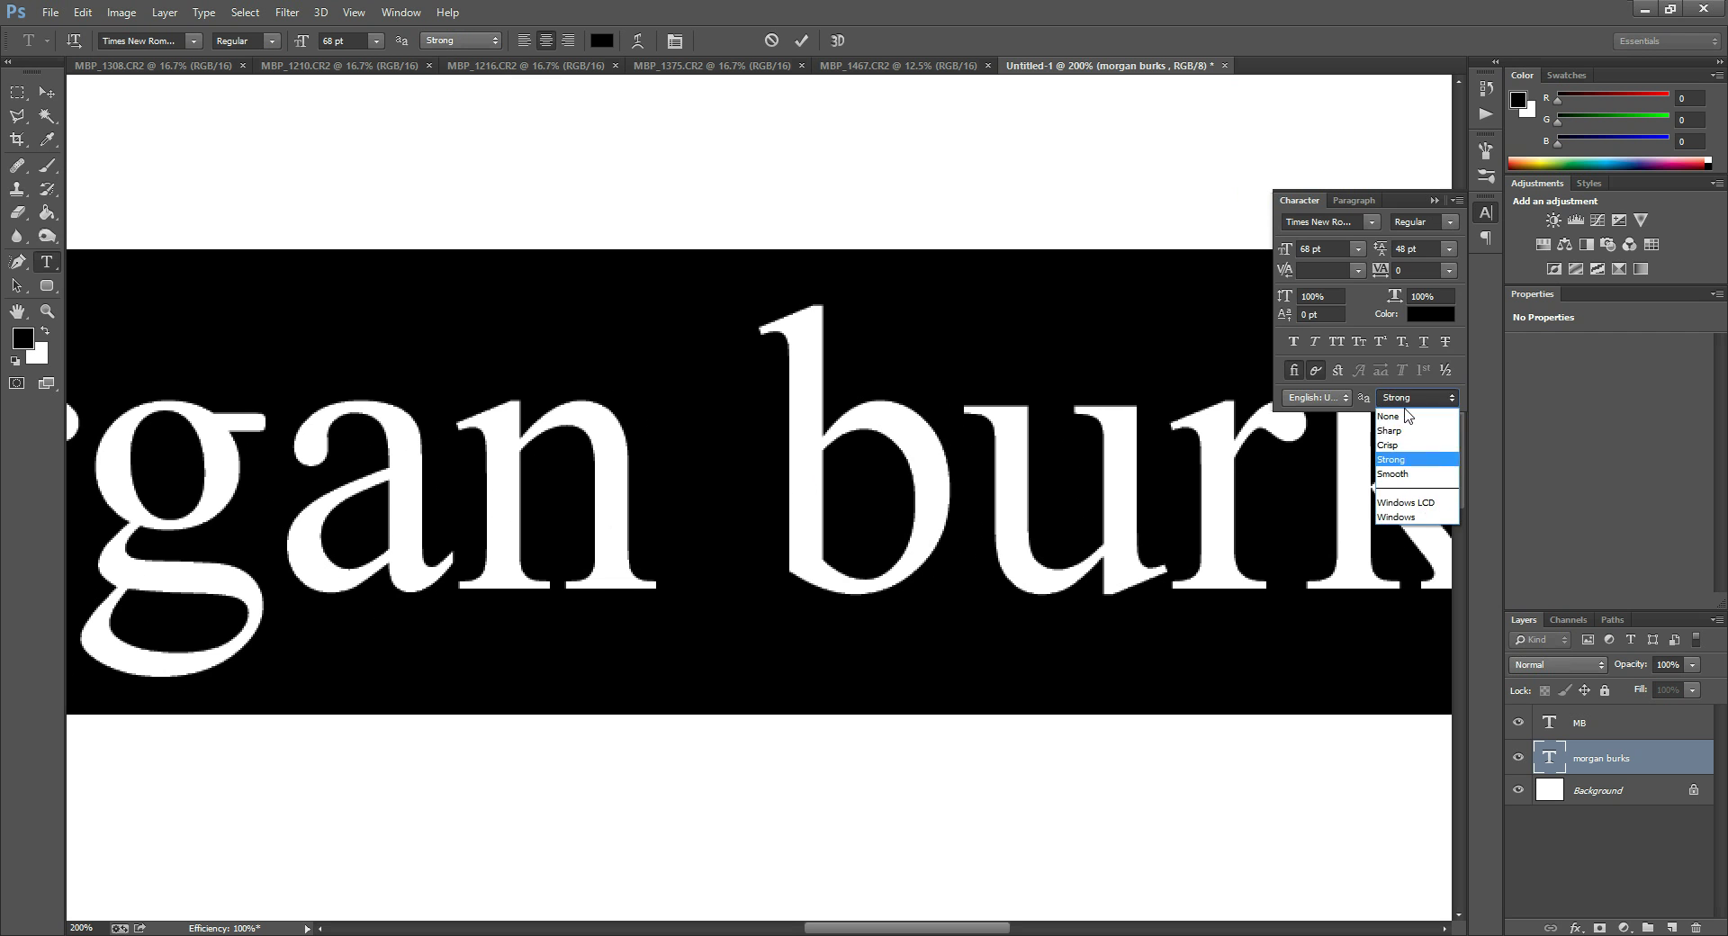
{"action": "left_click", "coordinate": [1400, 444]}
{"action": "double_click", "coordinate": [1546, 758]}
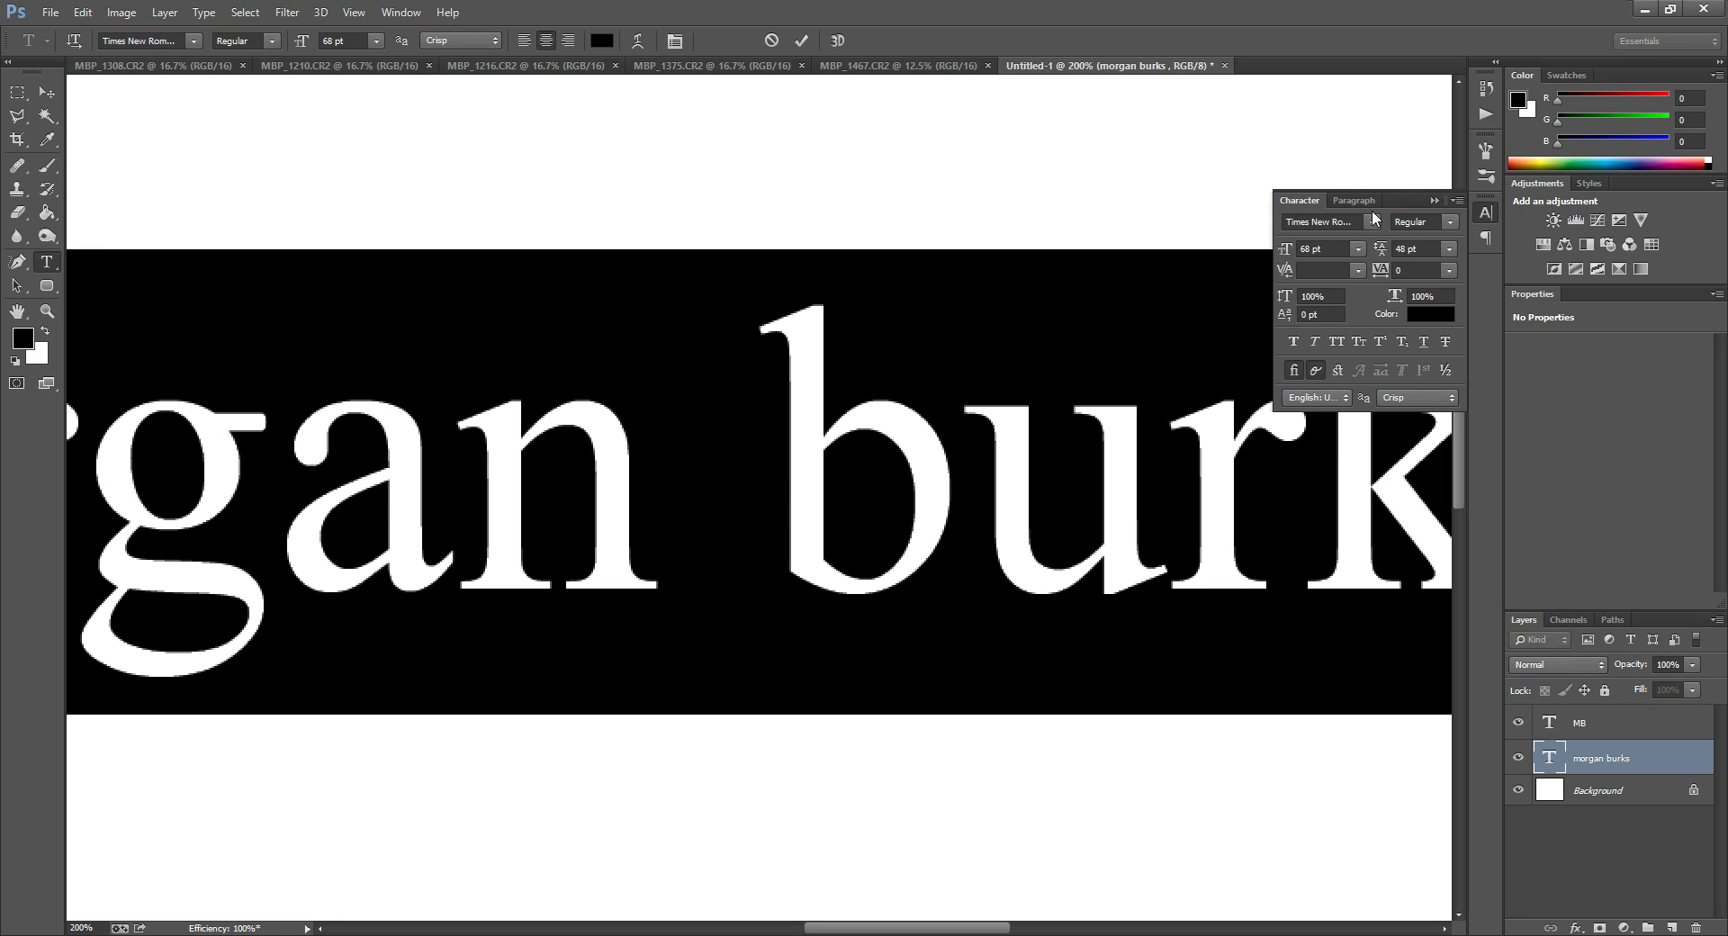
{"action": "left_click", "coordinate": [1451, 225]}
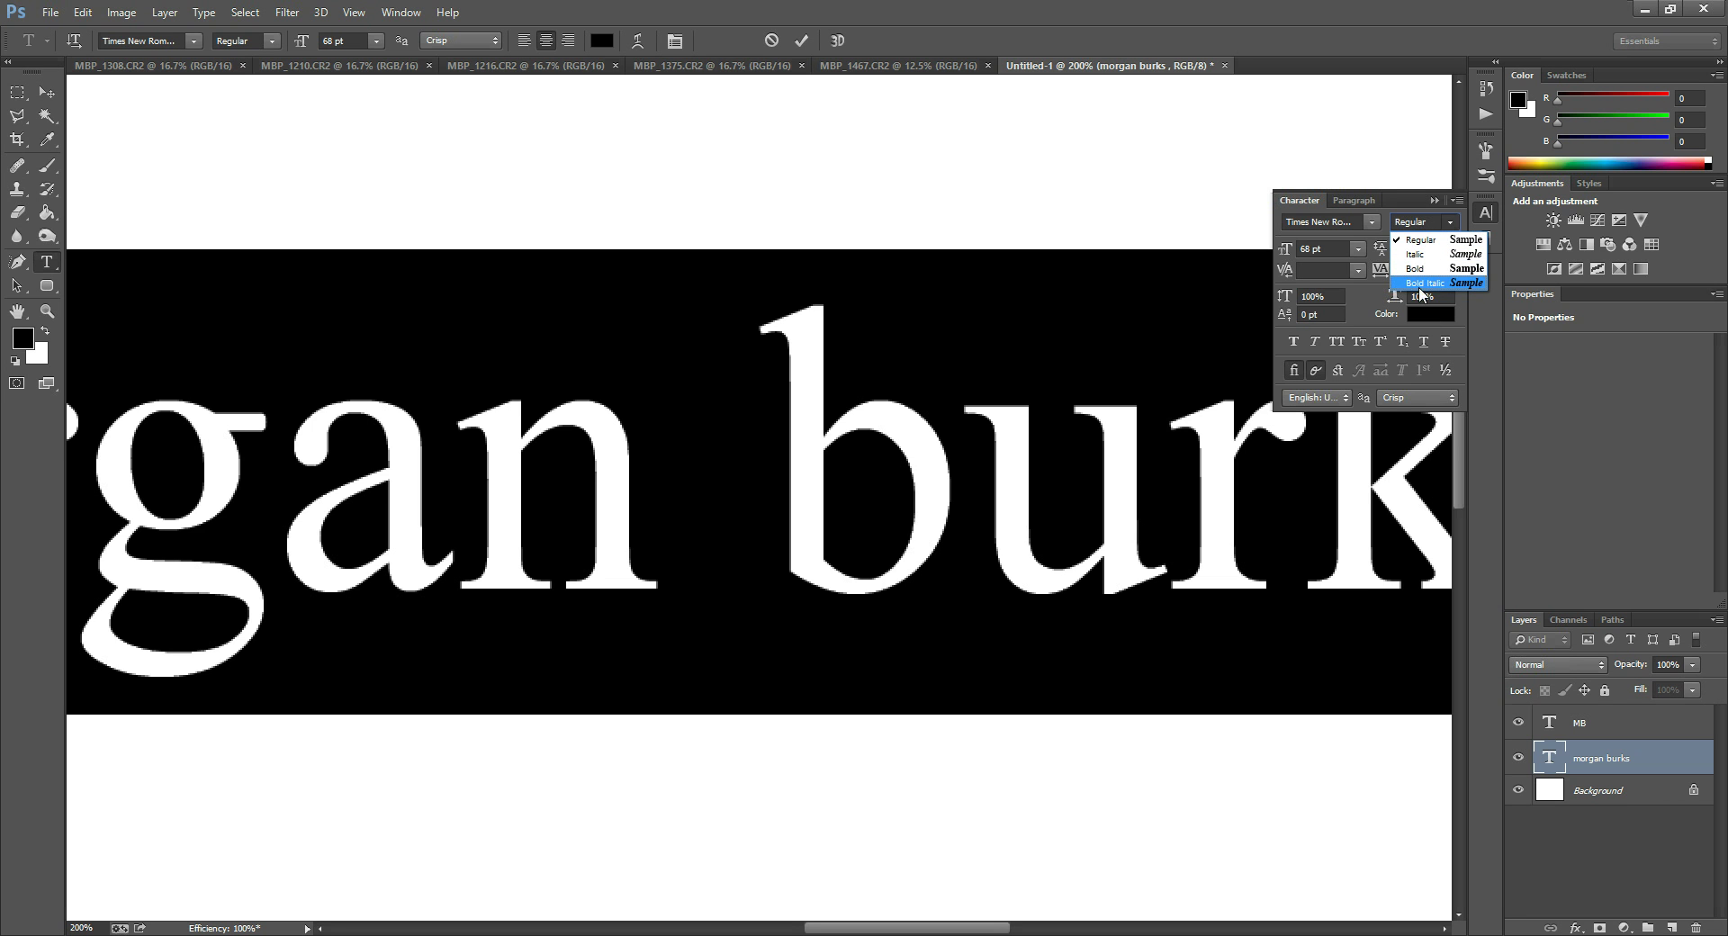
{"action": "left_click", "coordinate": [1429, 285]}
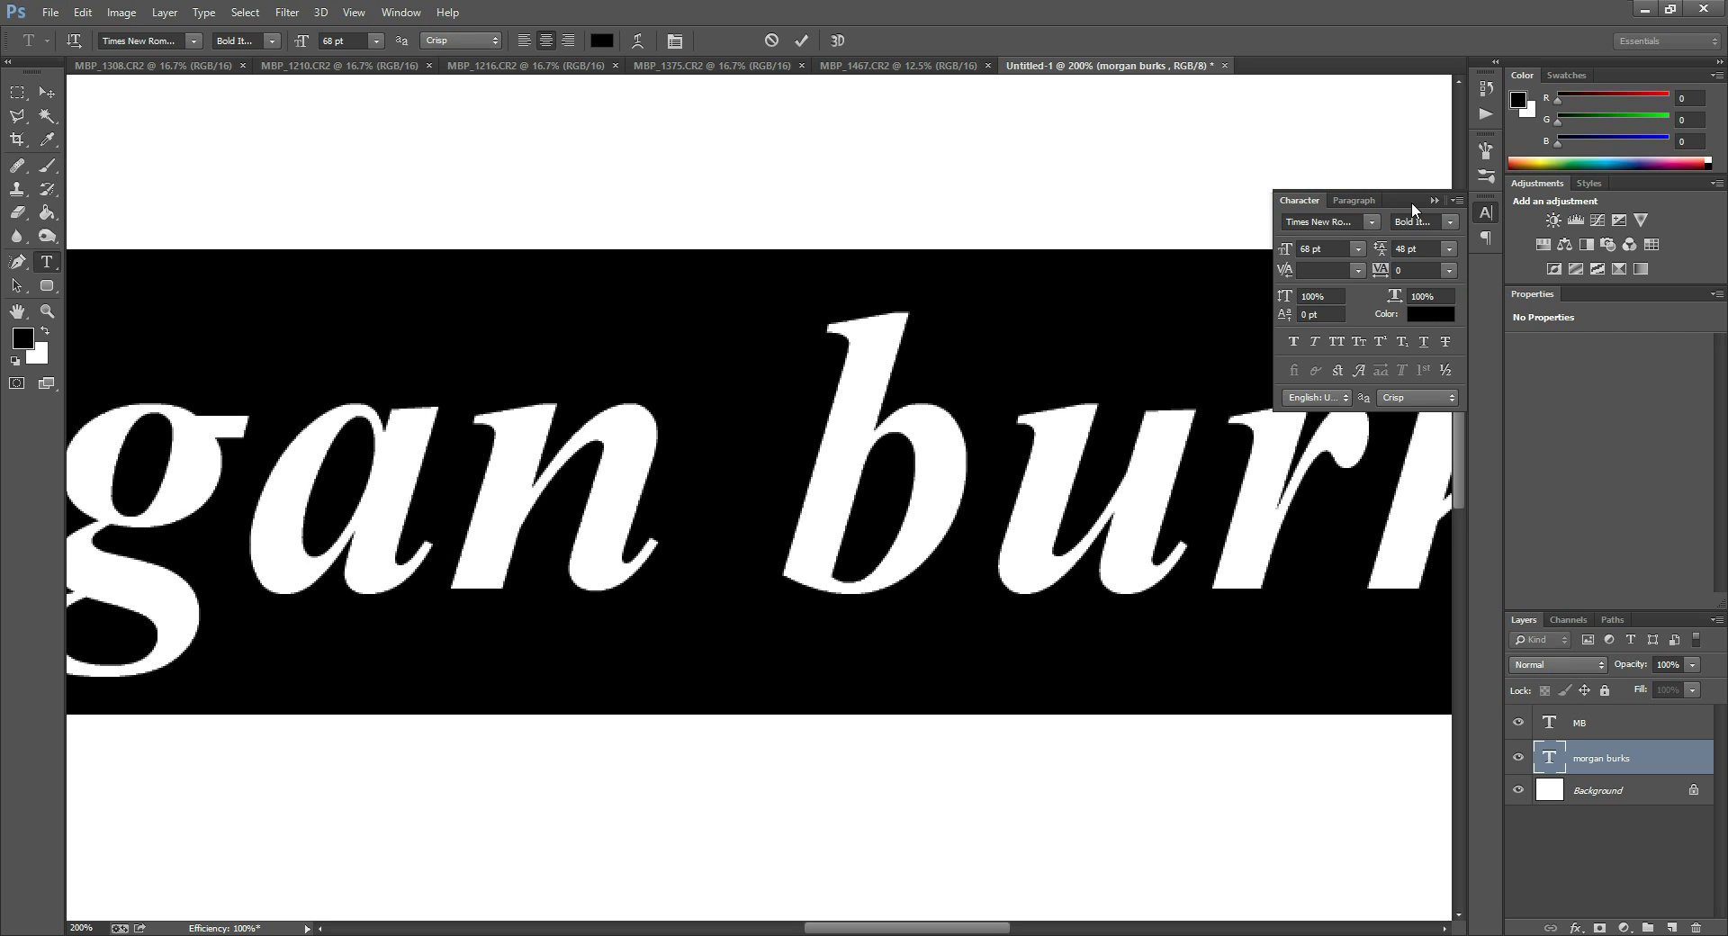
{"action": "left_click", "coordinate": [1450, 221]}
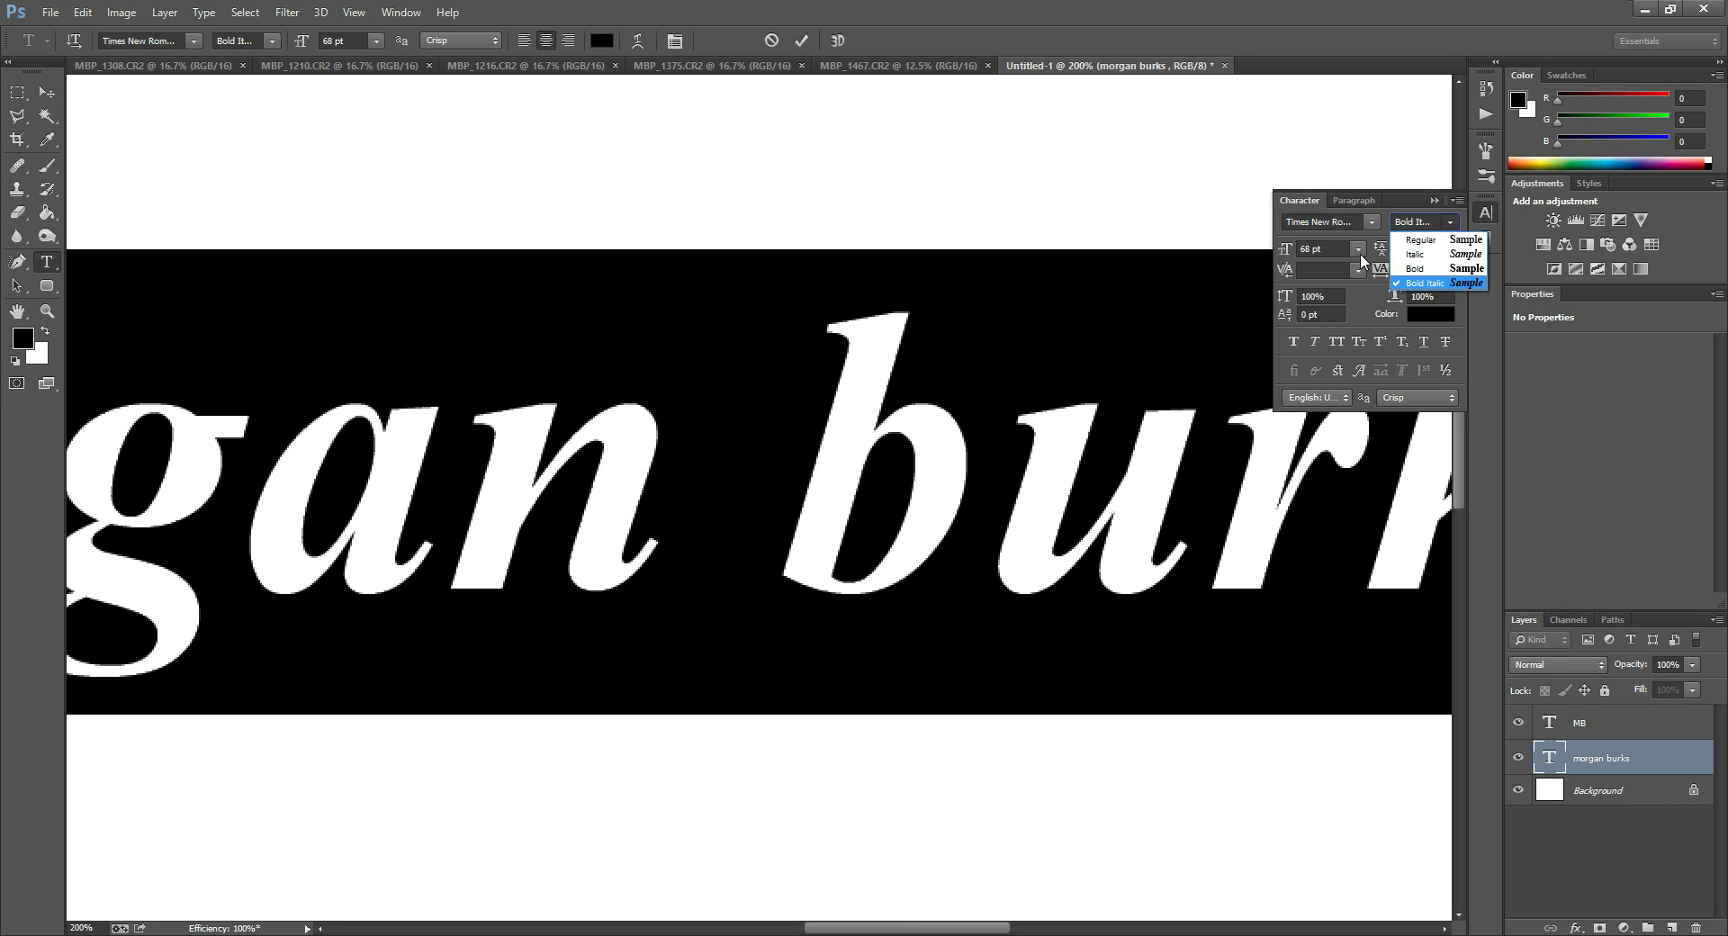
{"action": "key", "text": "ctrl+Return"}
{"action": "key", "text": "z"}
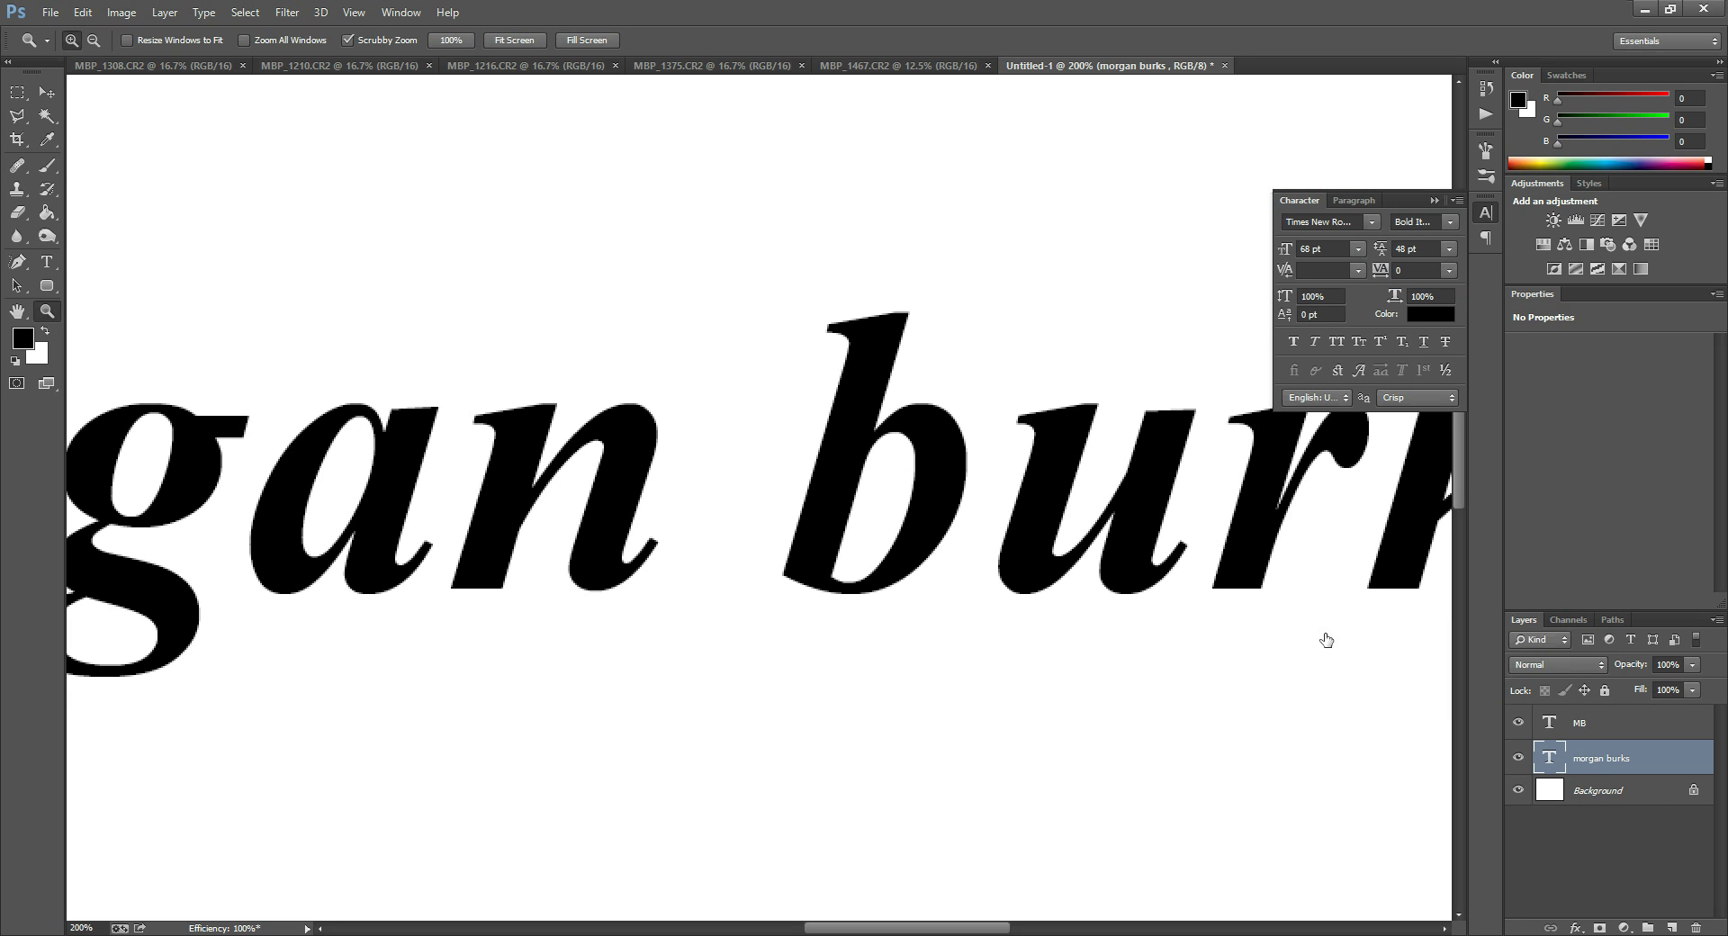
{"action": "left_click", "coordinate": [681, 432], "text": "alt"}
{"action": "left_click", "coordinate": [554, 486], "text": "alt"}
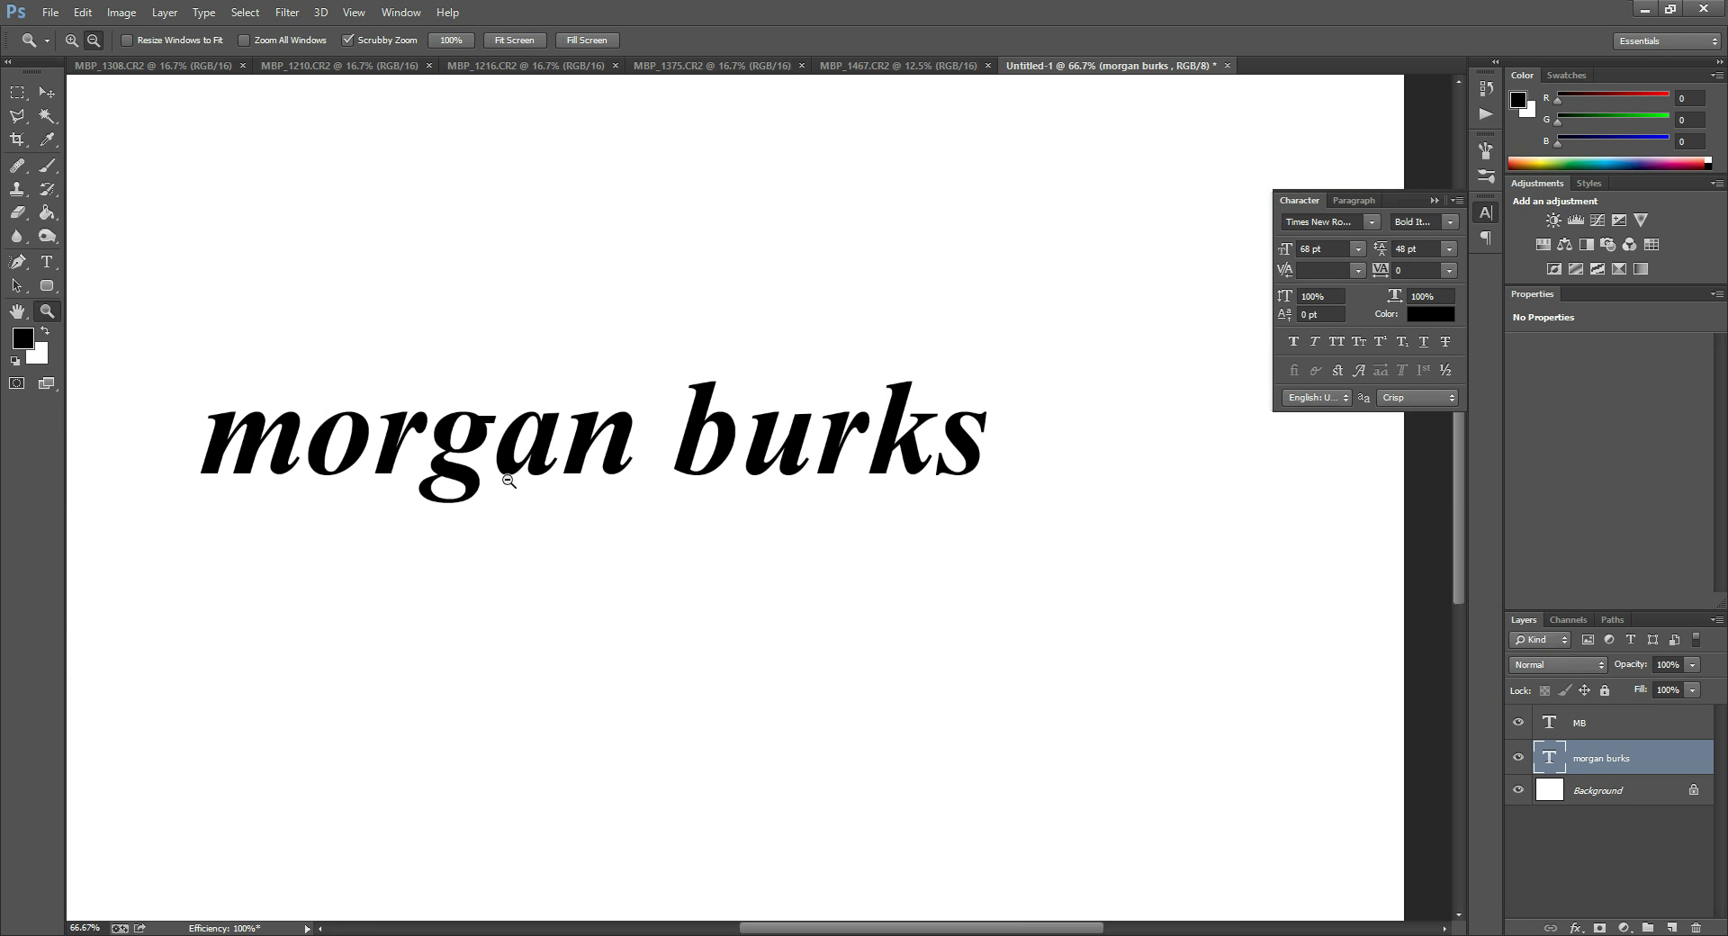
{"action": "left_click", "coordinate": [586, 424], "text": "alt"}
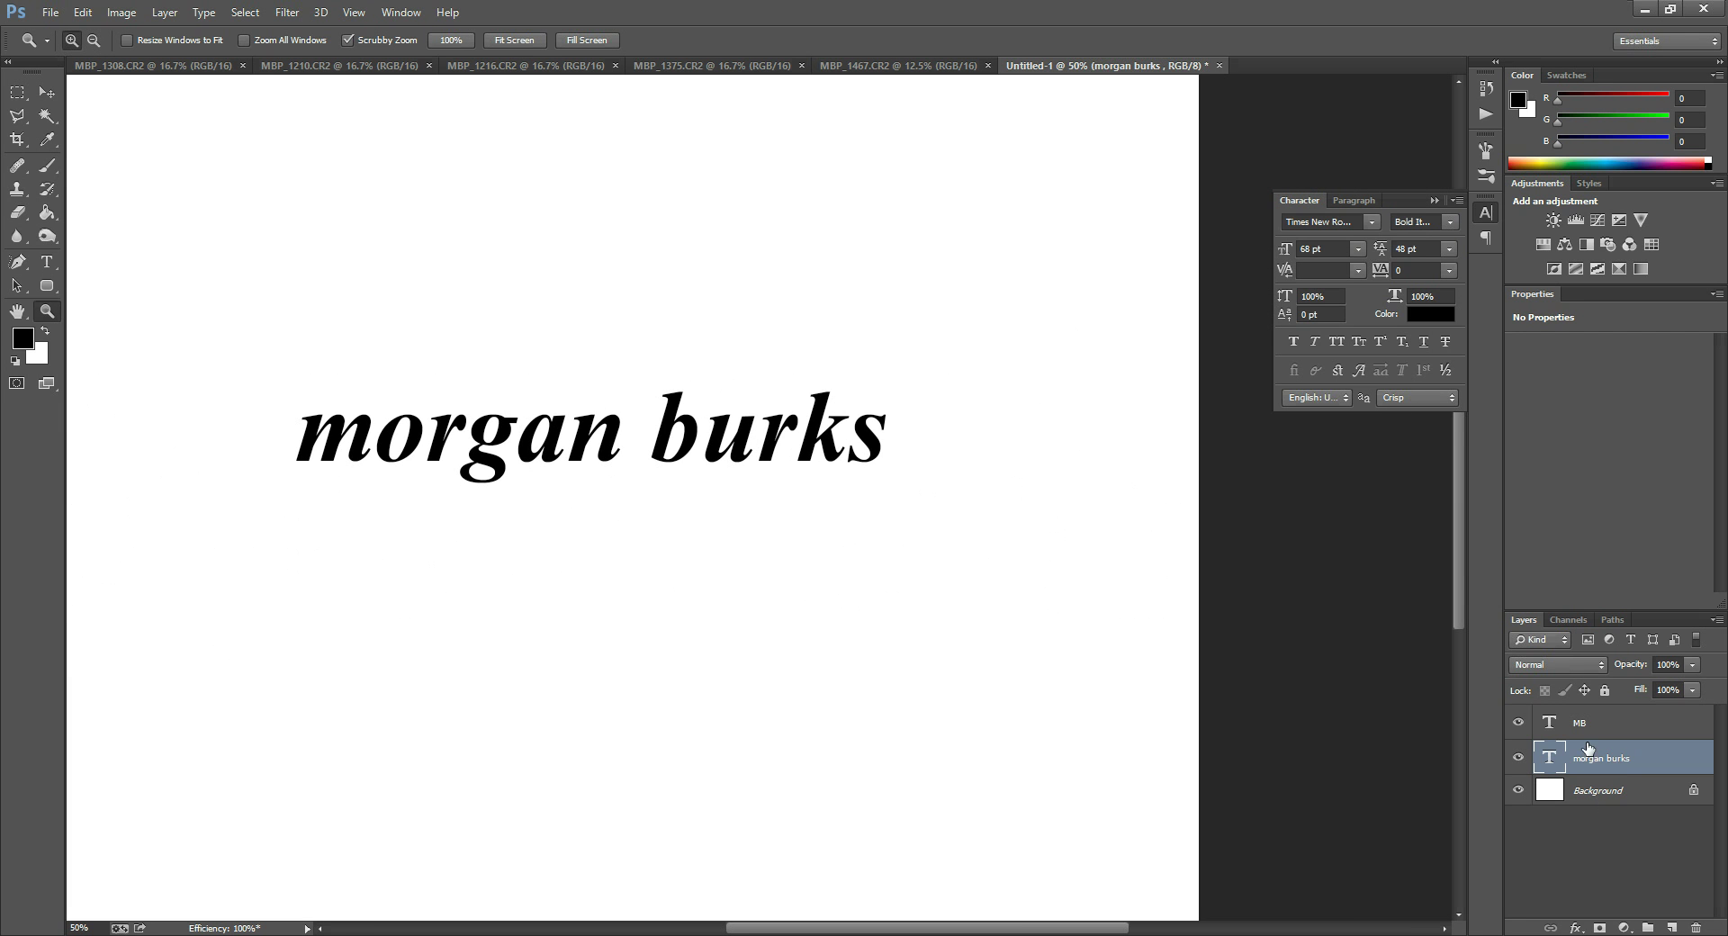